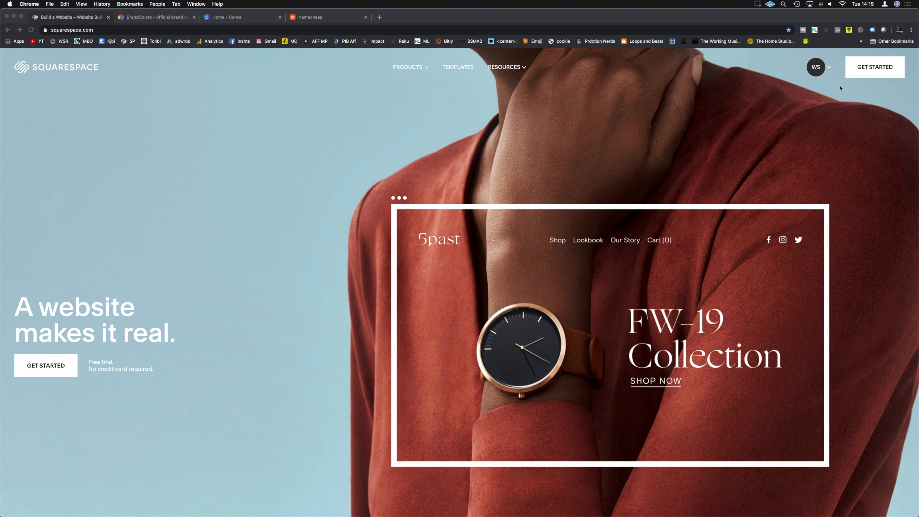
Step: Open the Squarespace account dashboard and start creating a new site
mouse_move(819, 68)
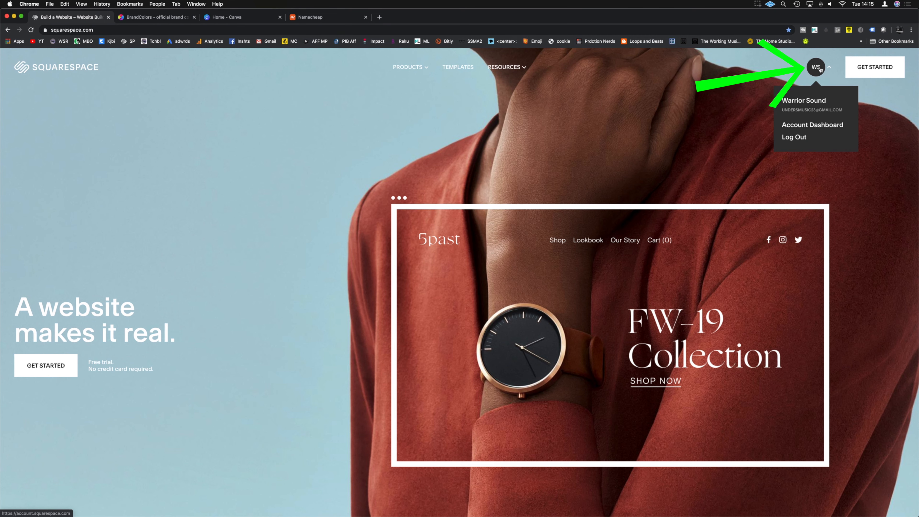
left_click(820, 70)
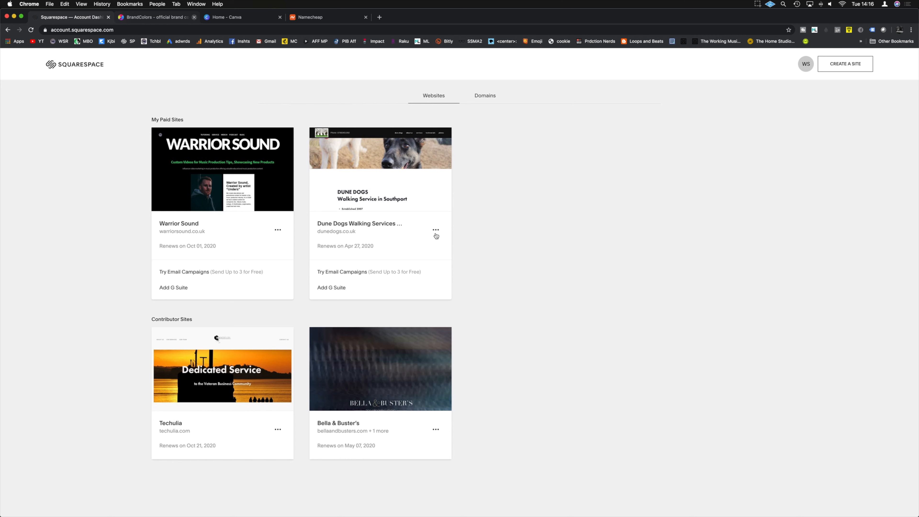
mouse_move(209, 192)
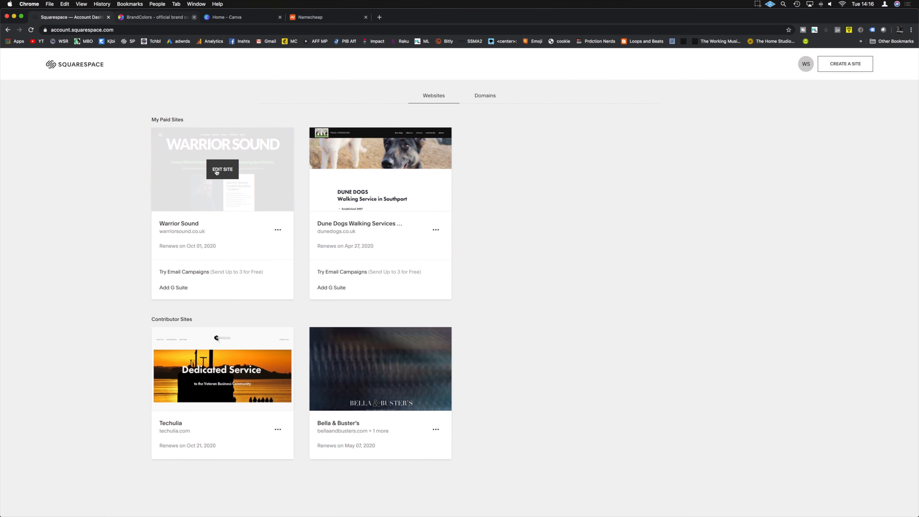
left_click(839, 67)
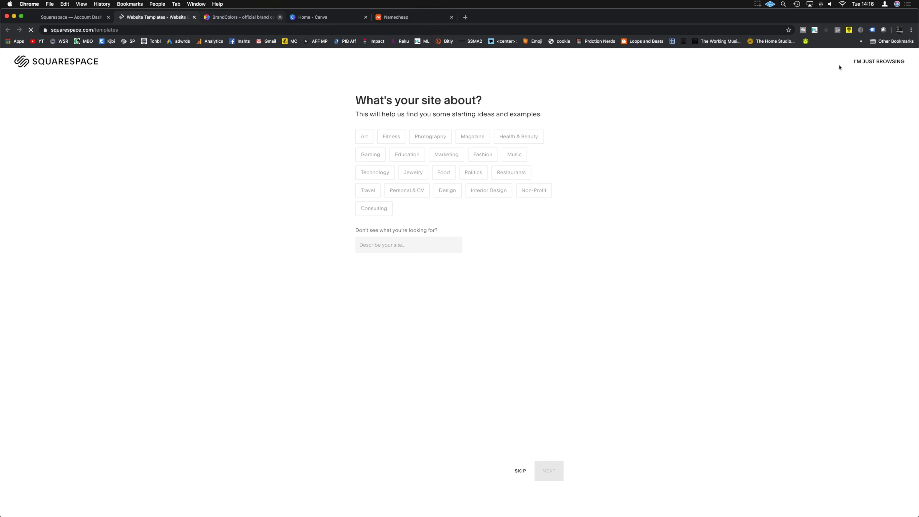
Step: Set the site's topic to Music with the goals Sell products, Market myself or my business, and Promote an event or project
left_click(516, 155)
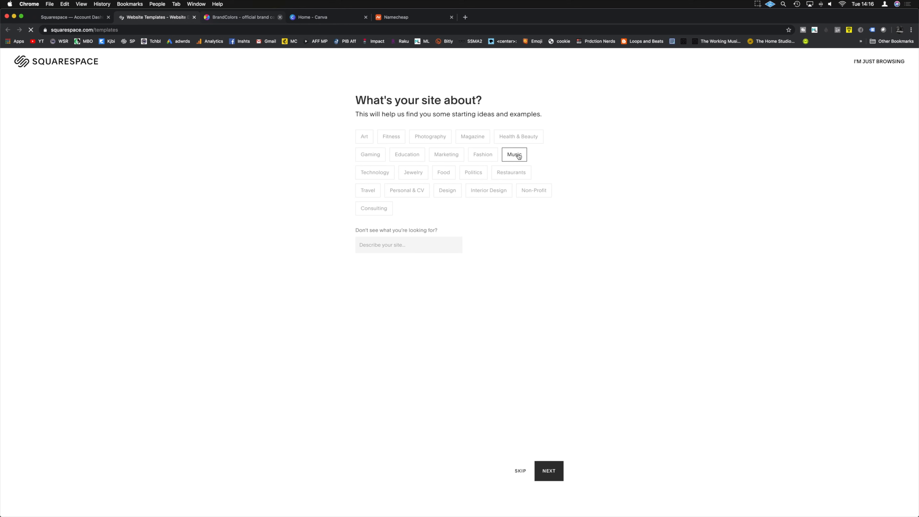
left_click(553, 471)
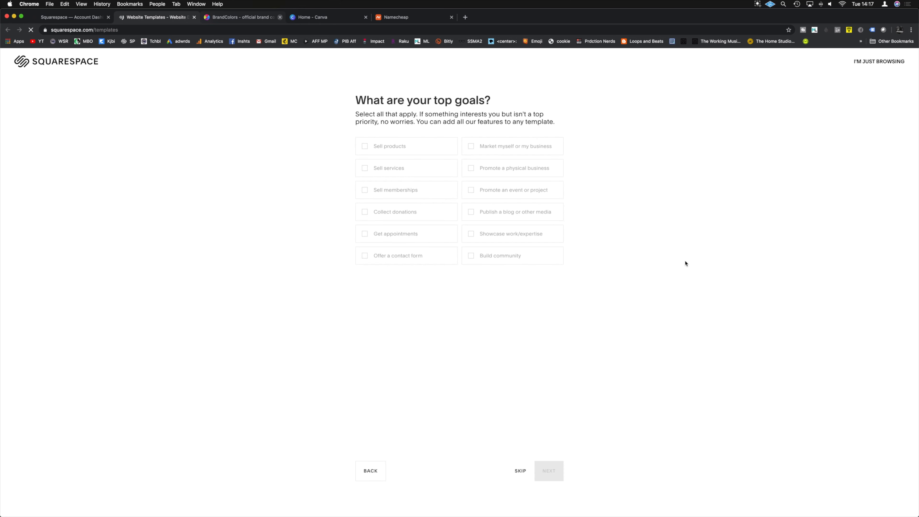
left_click(470, 147)
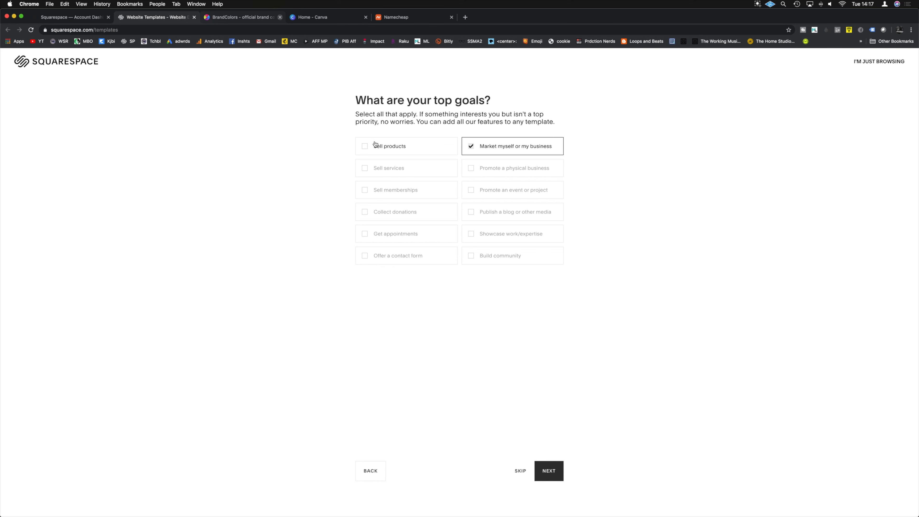
left_click(367, 147)
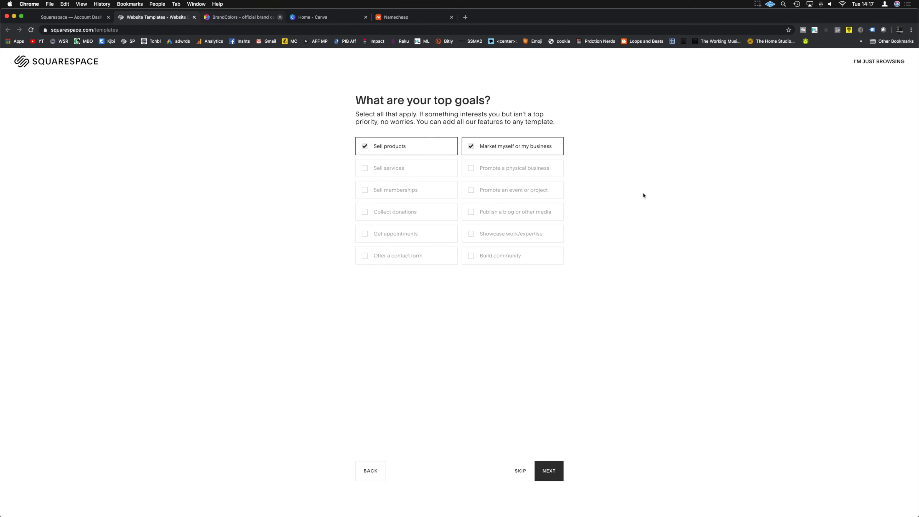
left_click(475, 192)
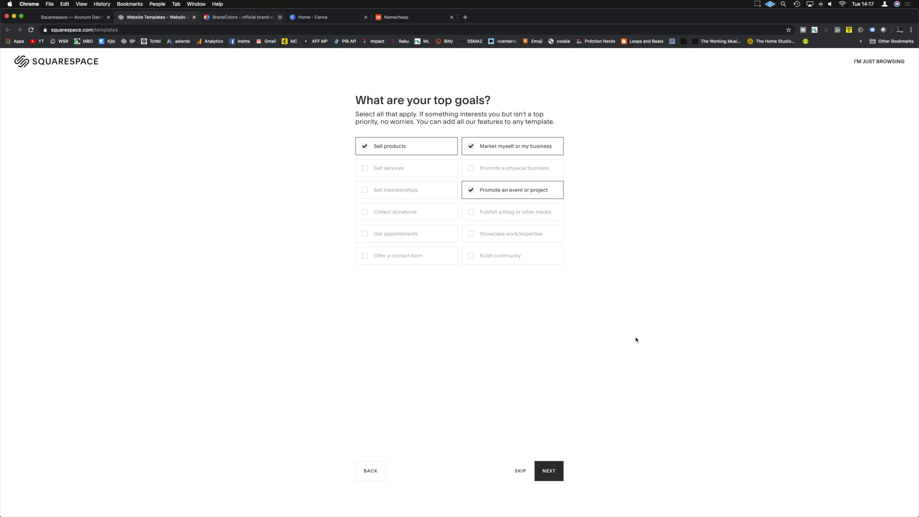
left_click(557, 472)
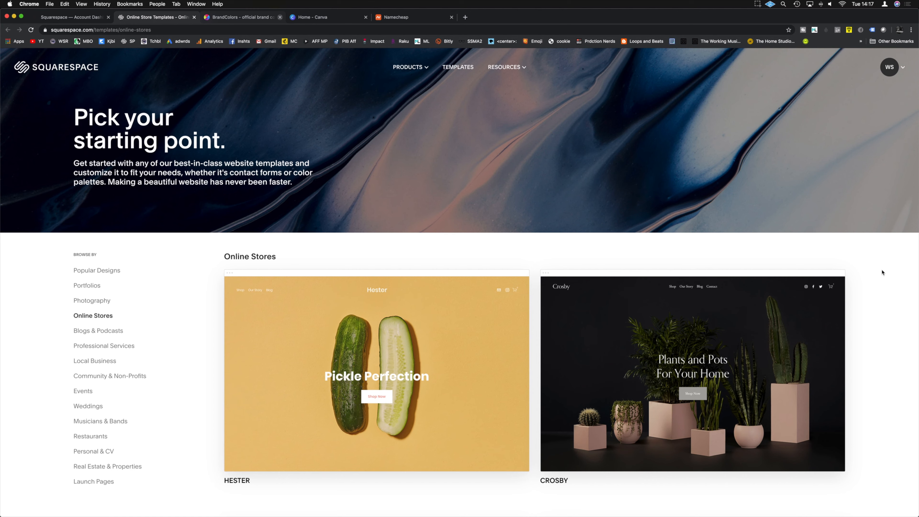
Step: Browse the Online Stores templates and open a preview of the Crosby template
scroll(882, 272, "down", 3)
mouse_move(809, 308)
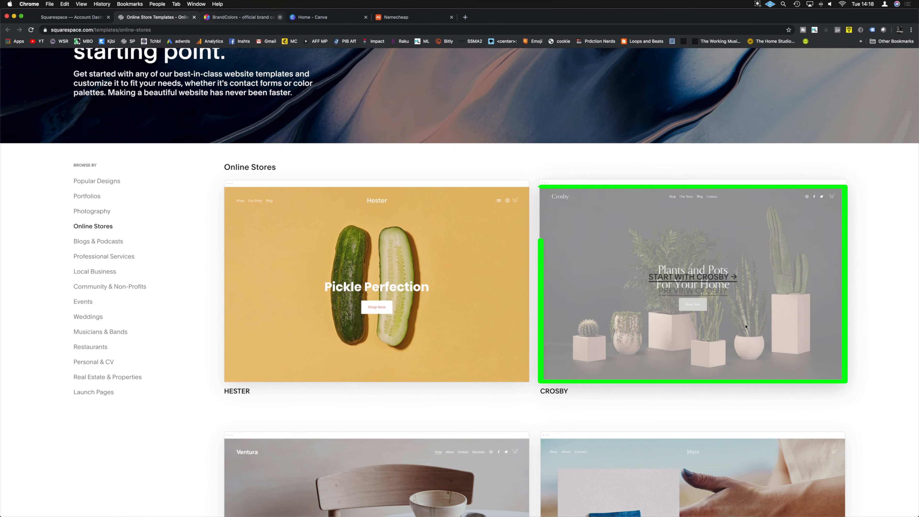
mouse_move(369, 313)
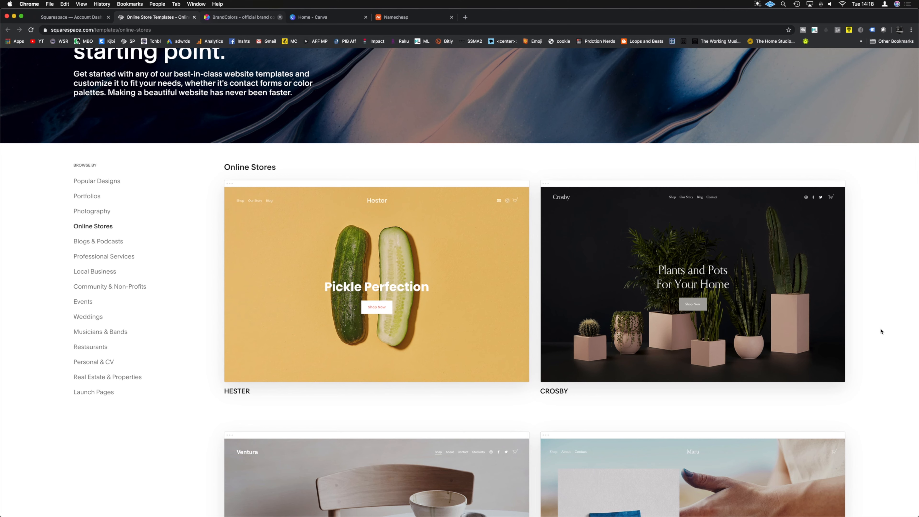
mouse_move(802, 275)
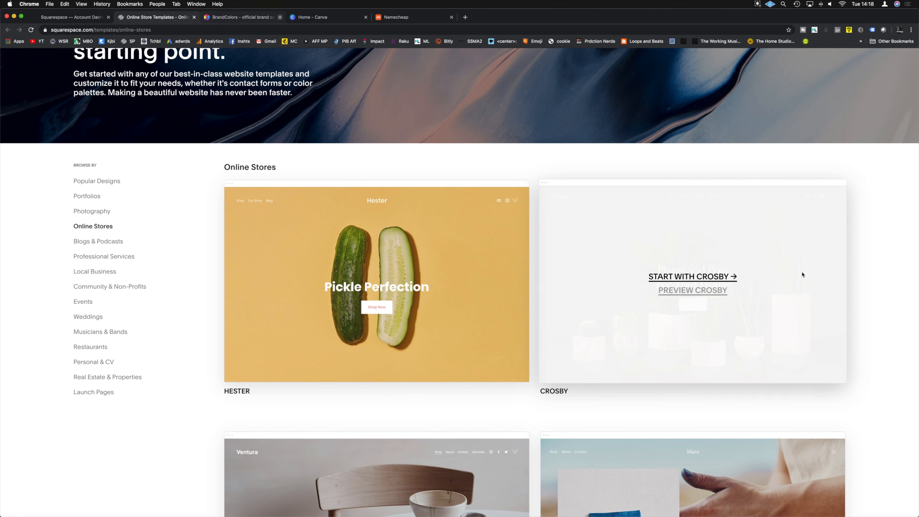
left_click(683, 292)
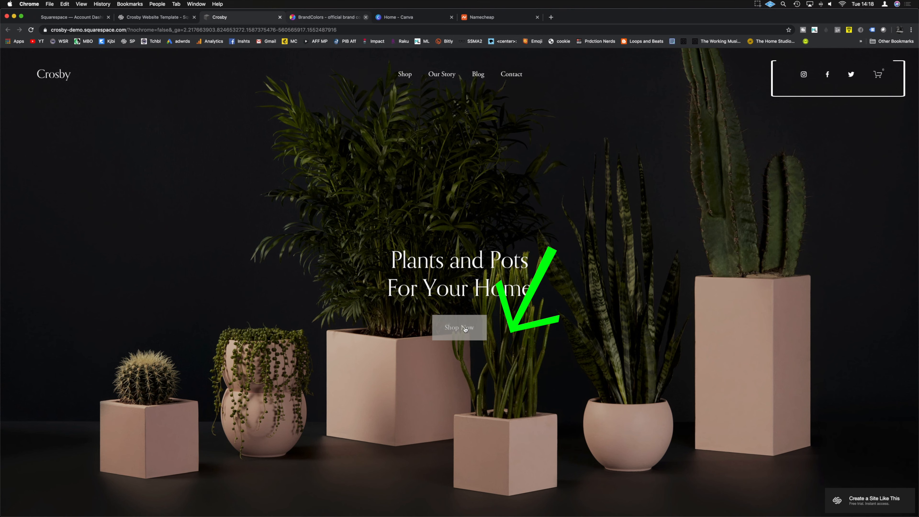
Step: Examine the homepage, shop and contact pages of the Crosby demo site, and close the demo
scroll(470, 275, "down", 4)
scroll(502, 286, "up", 4)
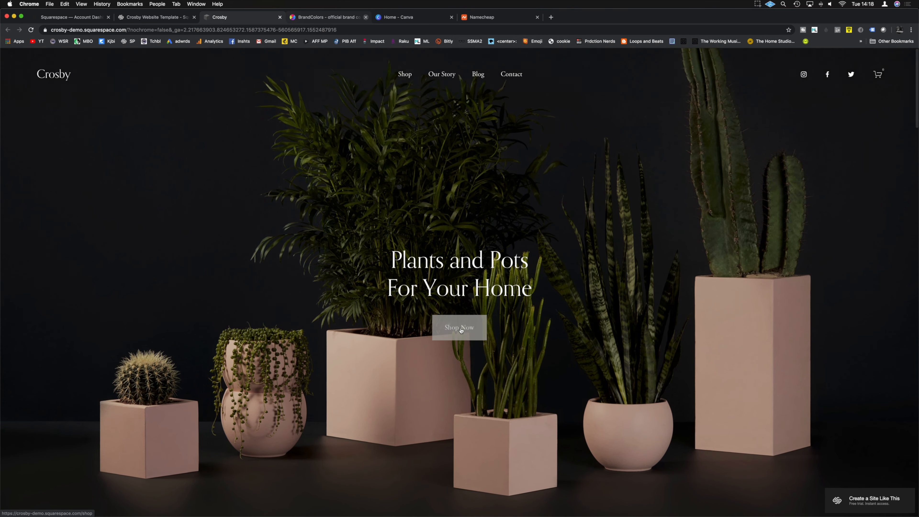
left_click(459, 329)
scroll(715, 169, "down", 2)
scroll(715, 169, "down", 15)
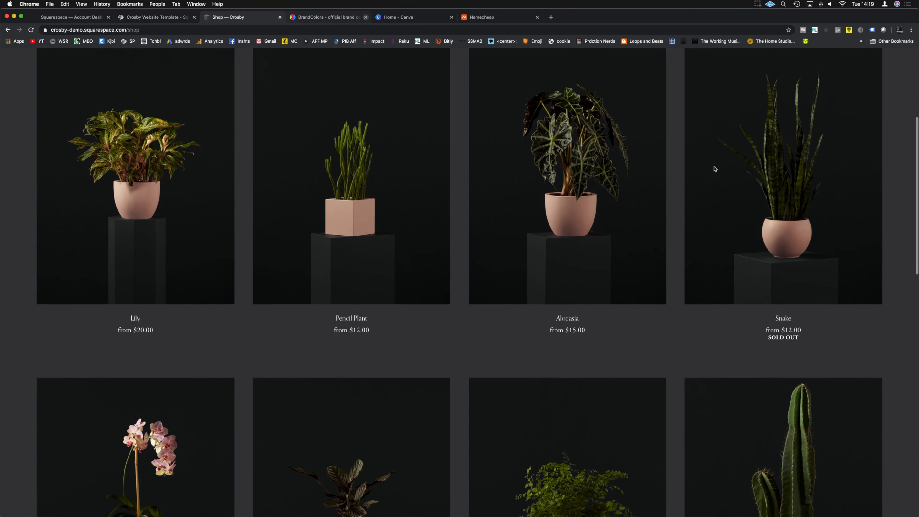
scroll(713, 169, "down", 6)
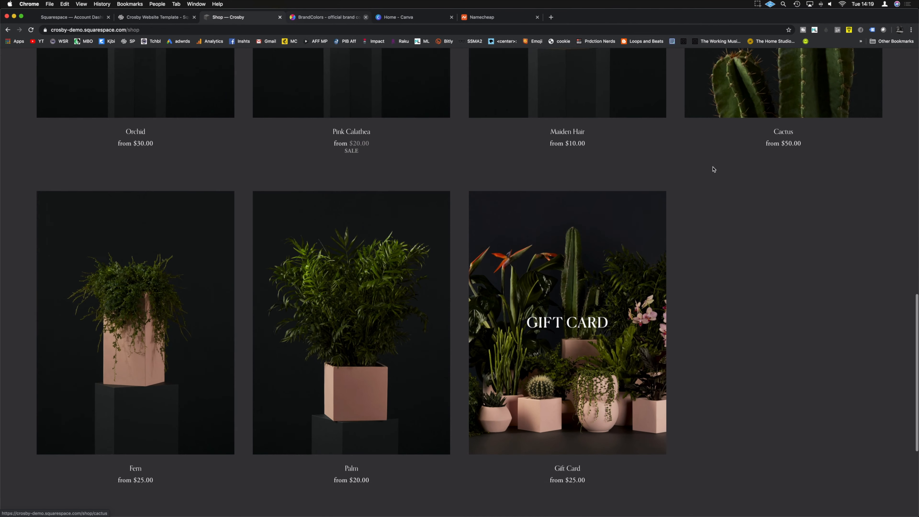
scroll(713, 169, "up", 20)
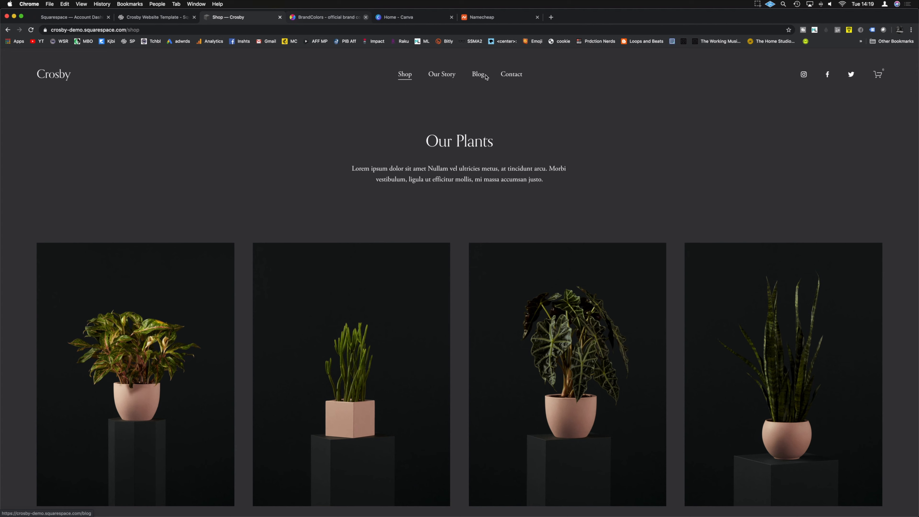
left_click(506, 76)
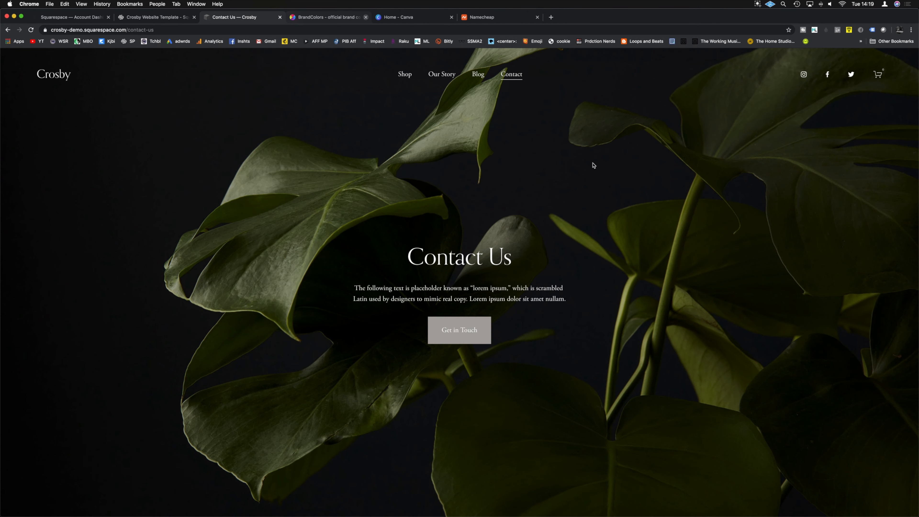
left_click(280, 17)
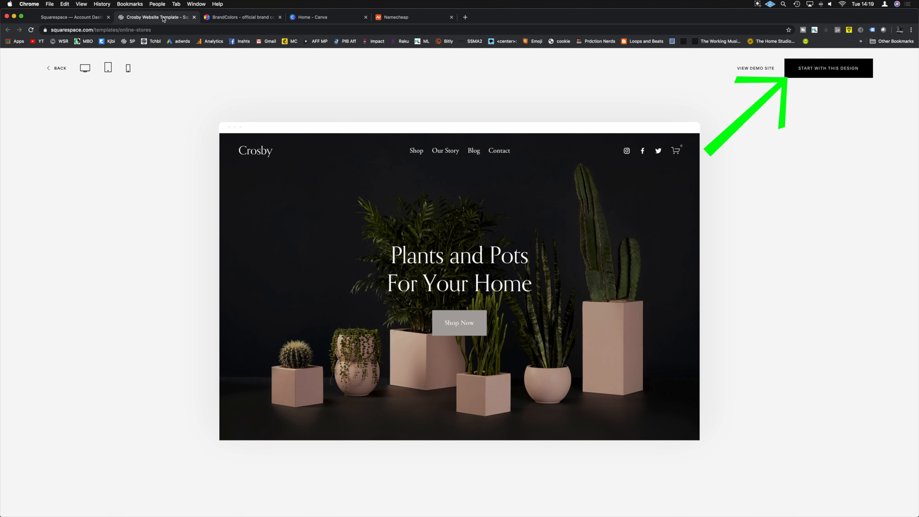
Step: Start a site with the Crosby design, title it "Unders" and go through the welcome introduction to the end
left_click(829, 74)
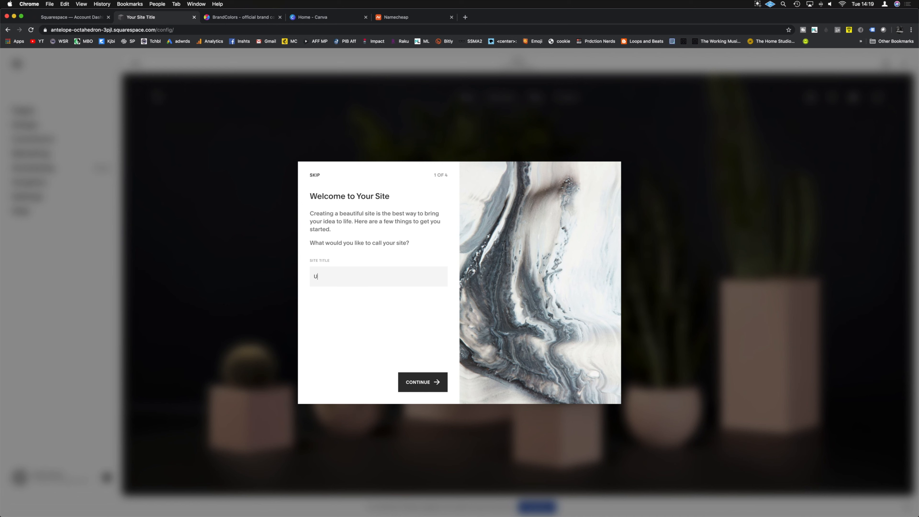
left_click(421, 381)
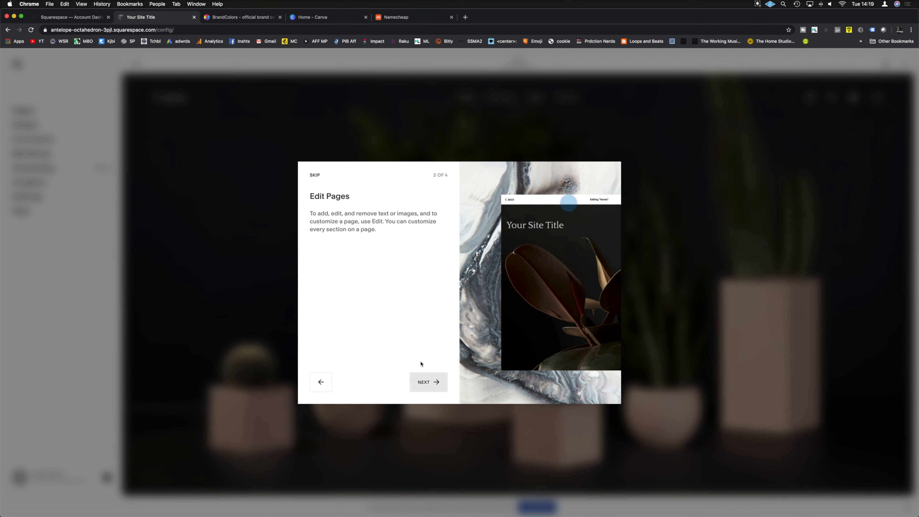
left_click(428, 383)
left_click(428, 384)
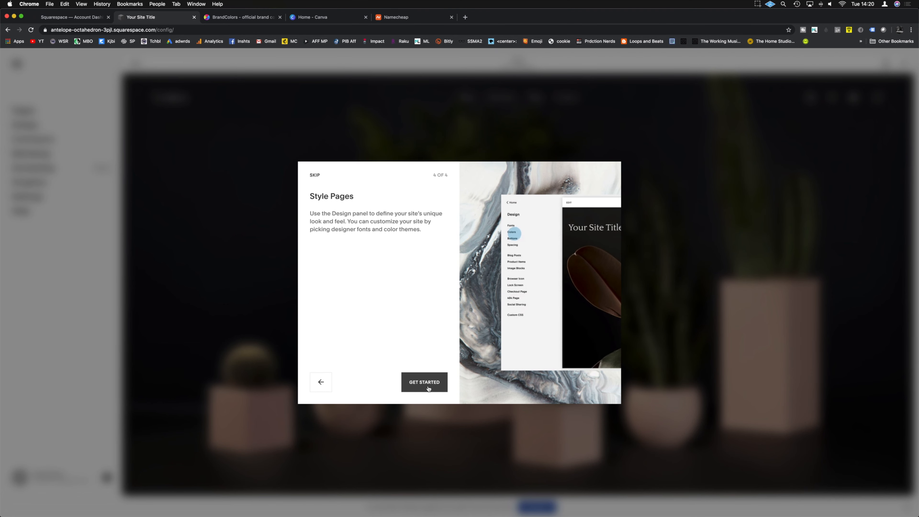
left_click(429, 383)
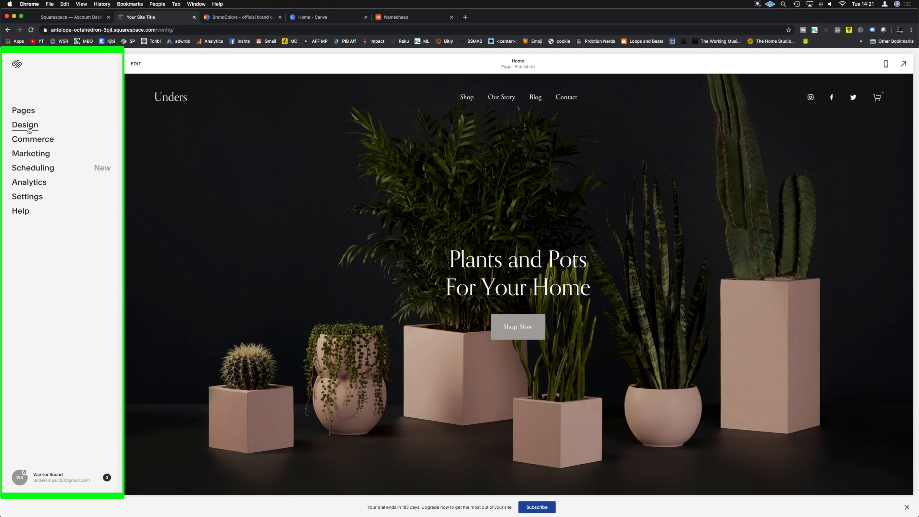
Step: Open the site's page list, move Shop below Our Story in the main navigation and return it to first place
left_click(18, 110)
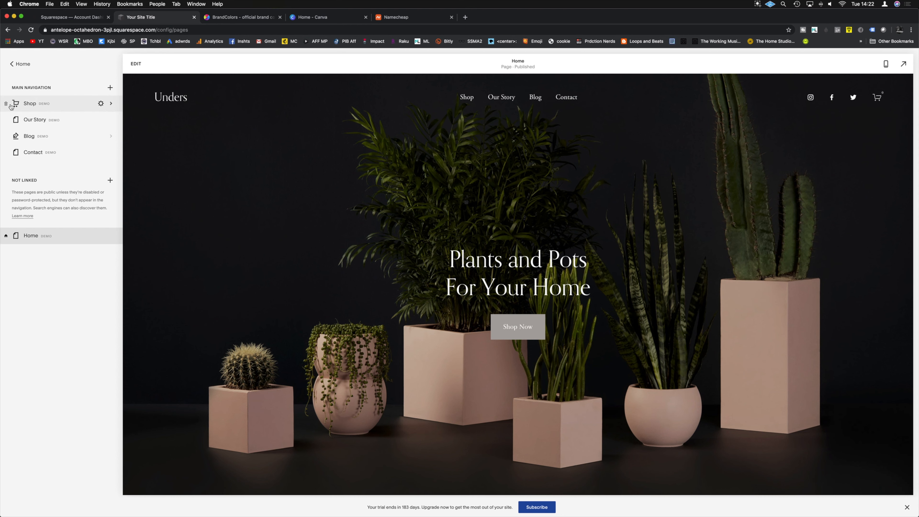
left_click_drag(62, 108, 63, 127)
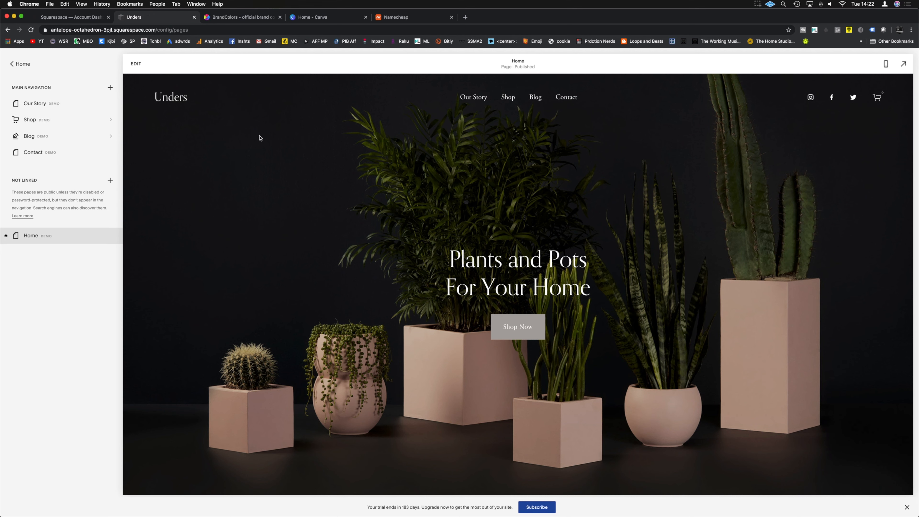
left_click_drag(61, 121, 64, 107)
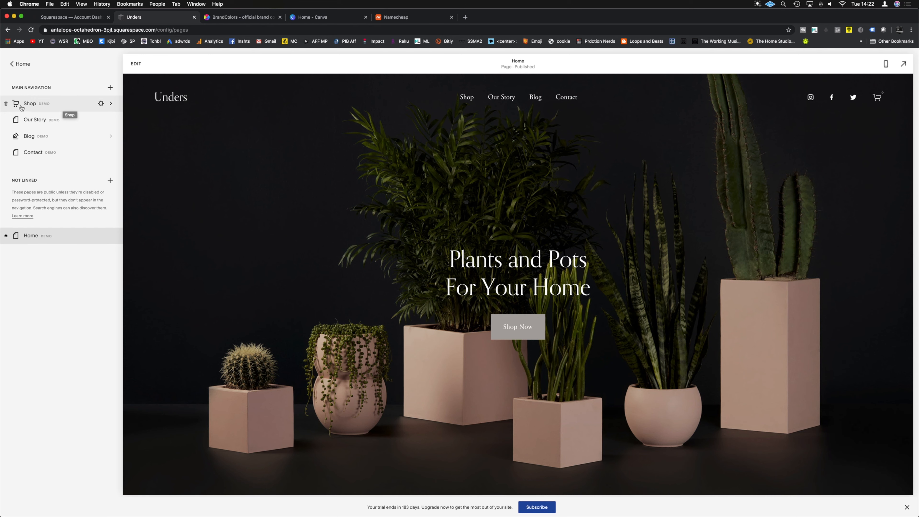
Step: Review the general settings of the Shop page, down to the homepage and delete options, and close them
left_click(101, 104)
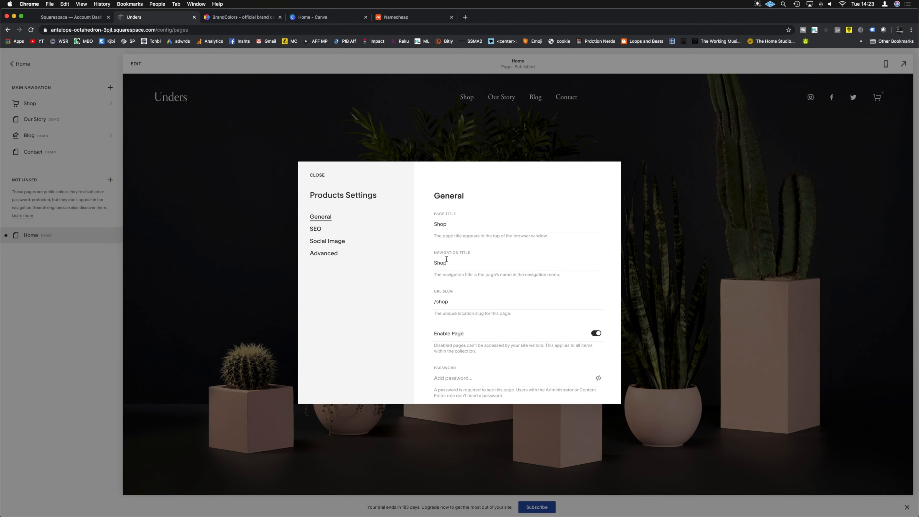
scroll(459, 301, "down", 3)
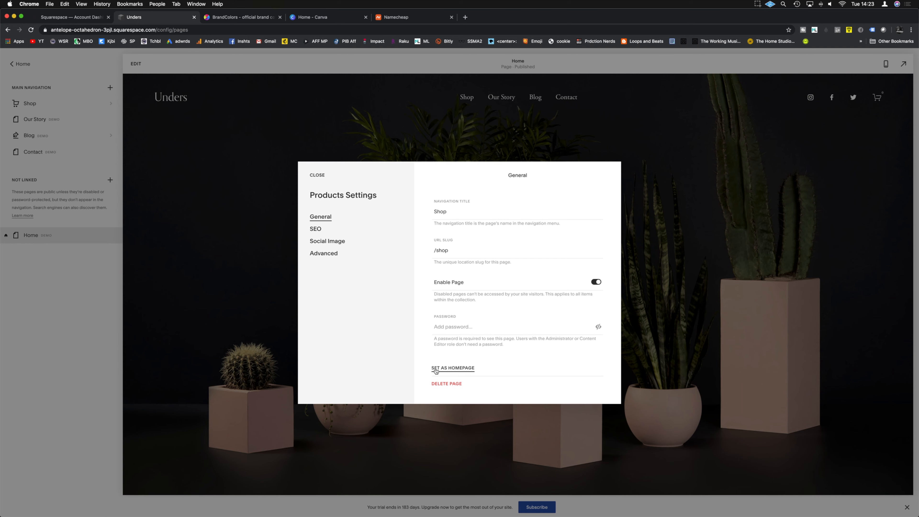
key("Escape")
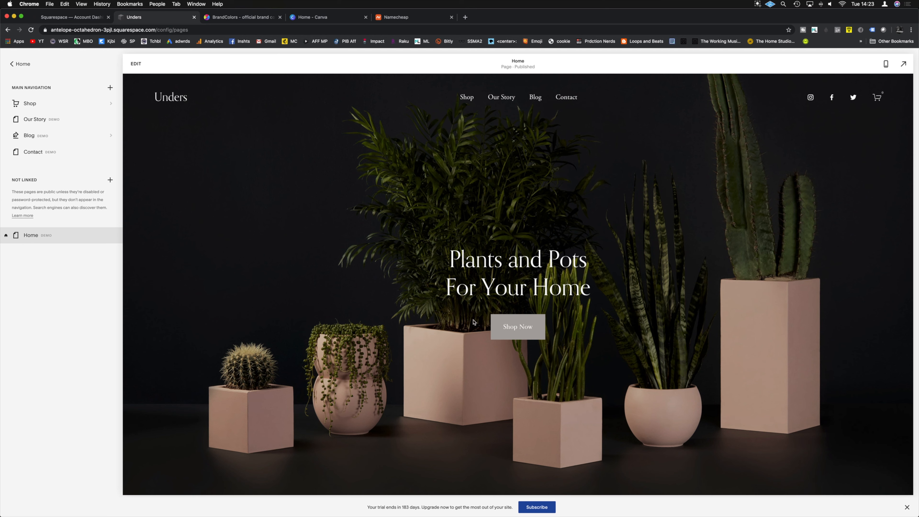
Step: Look through the new site's Shop, Our Story, Blog and Contact pages, and return to the Home page
left_click(521, 329)
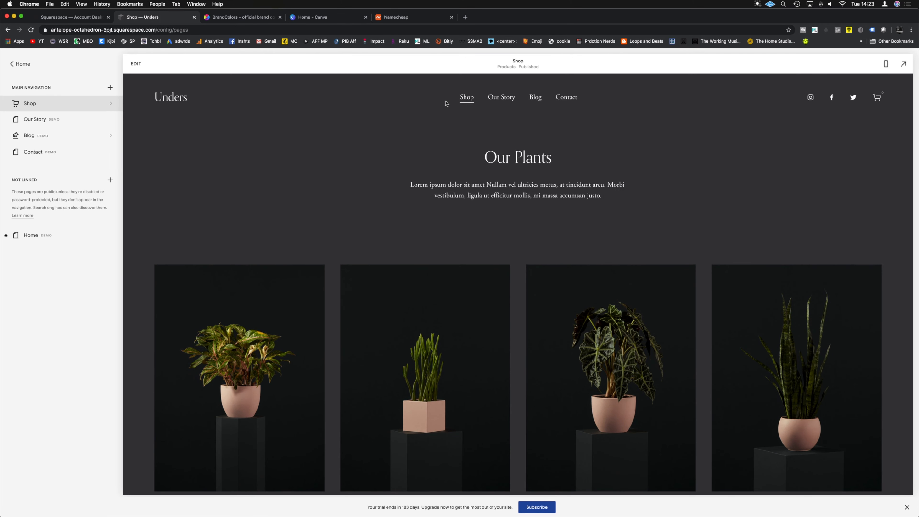
scroll(508, 148, "down", 10)
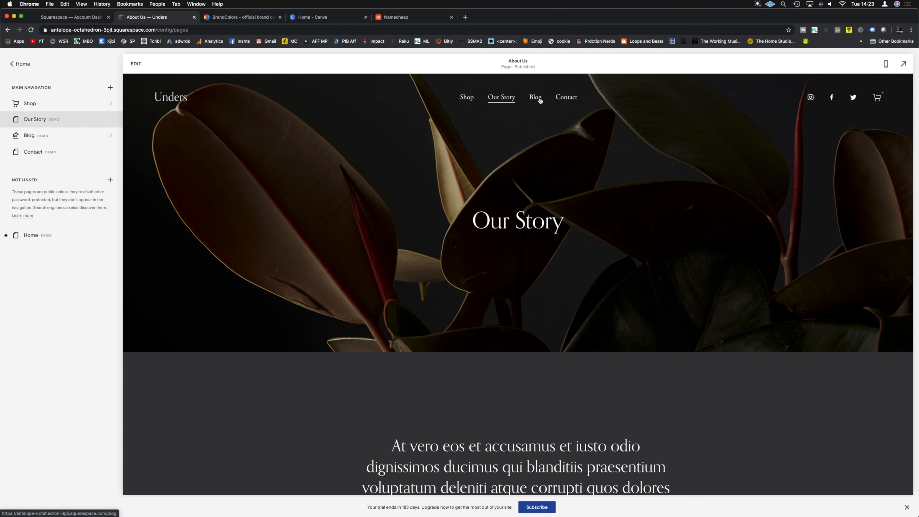
left_click(536, 97)
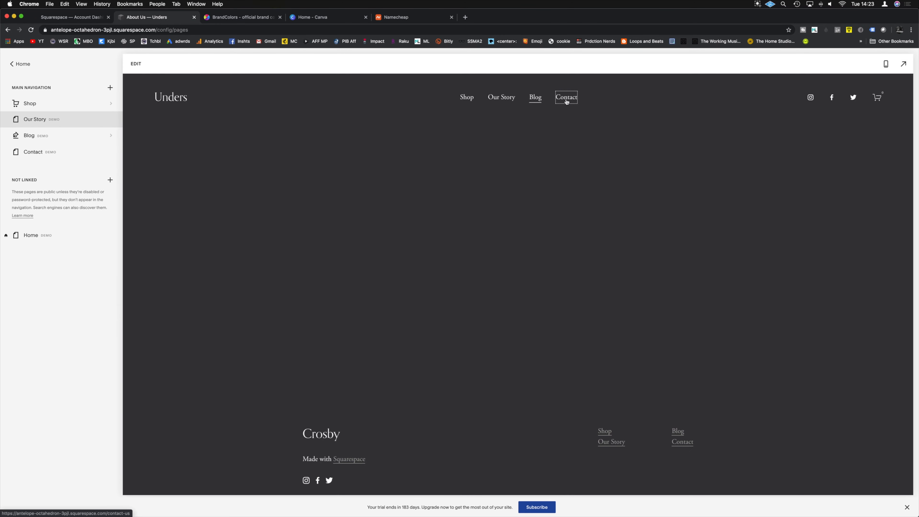
left_click(567, 98)
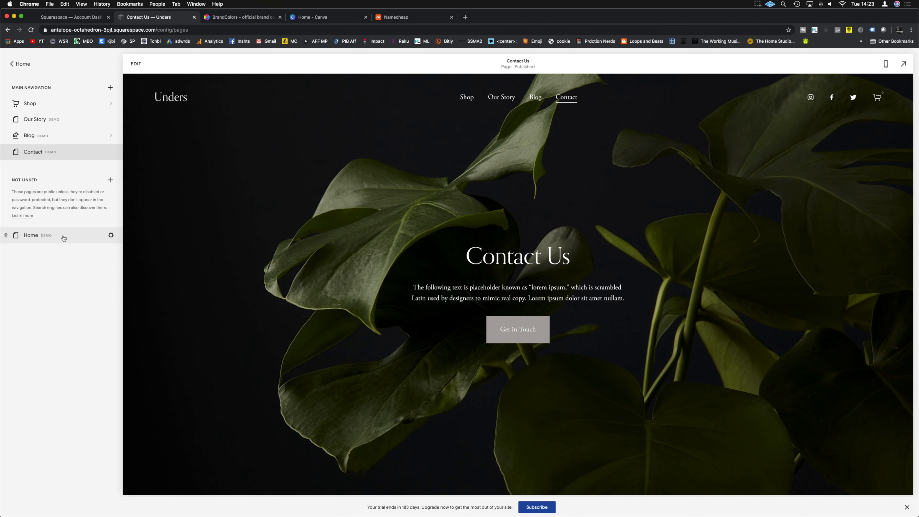
left_click(63, 238)
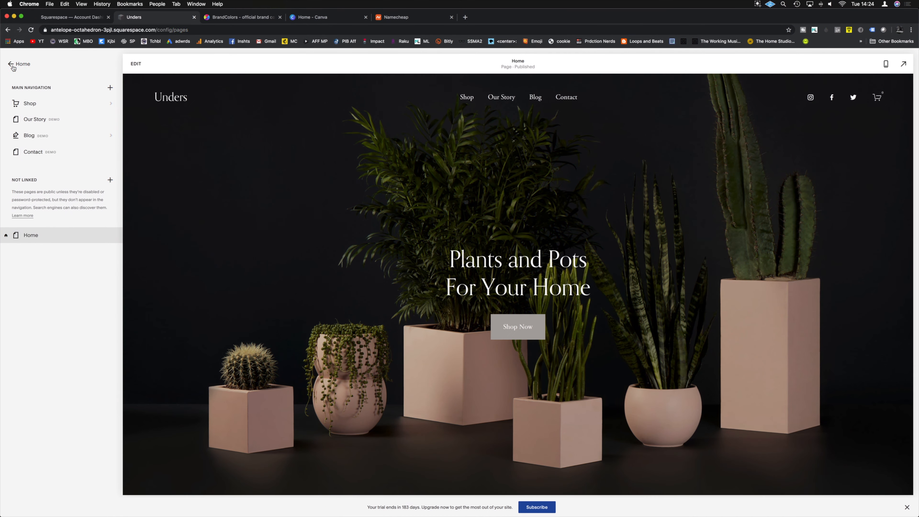
Step: Open the site's design settings and switch to BrandColors to look through its brand color list
left_click(12, 65)
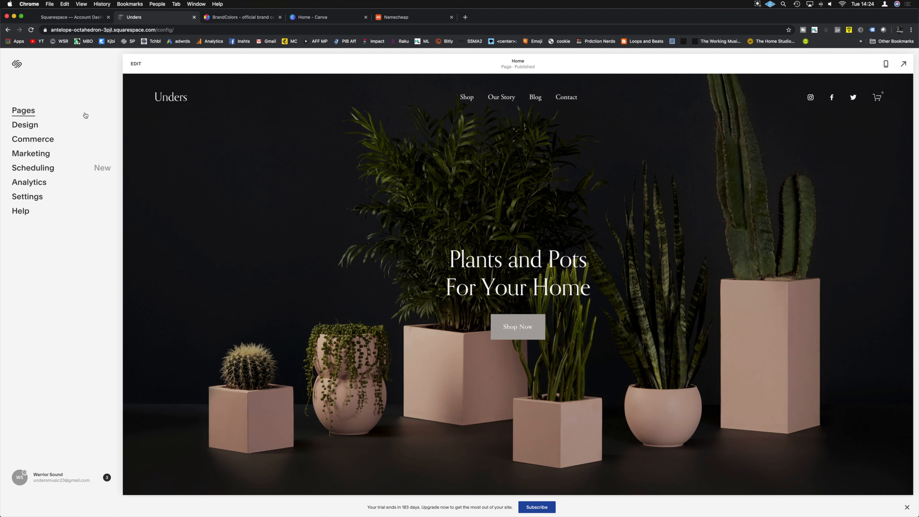
left_click(34, 129)
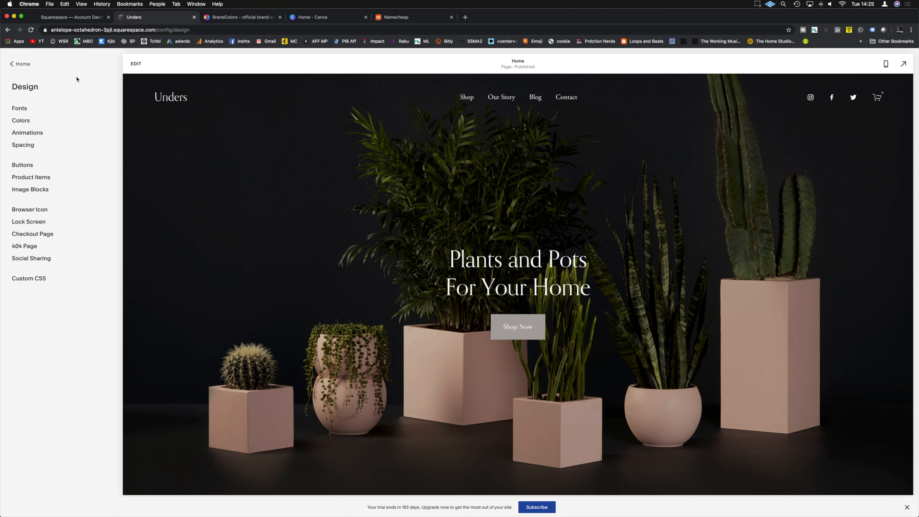
left_click(234, 18)
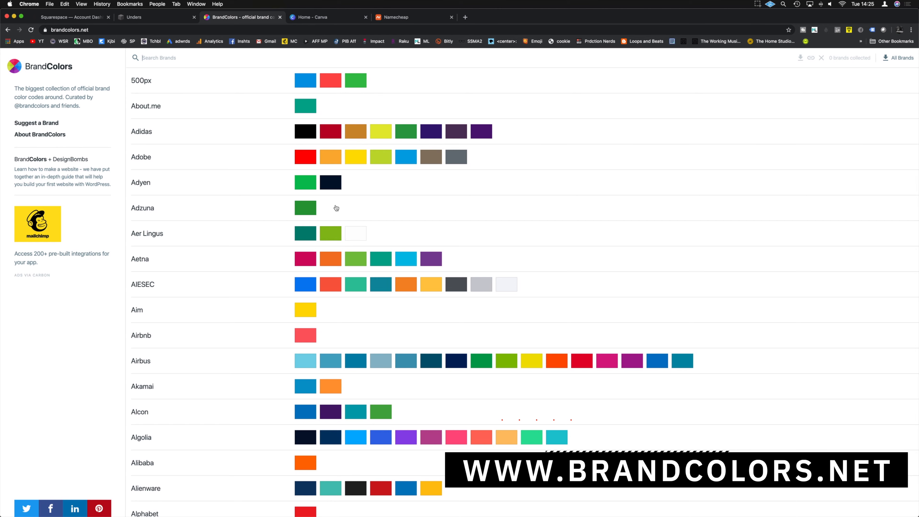
scroll(389, 349, "down", 20)
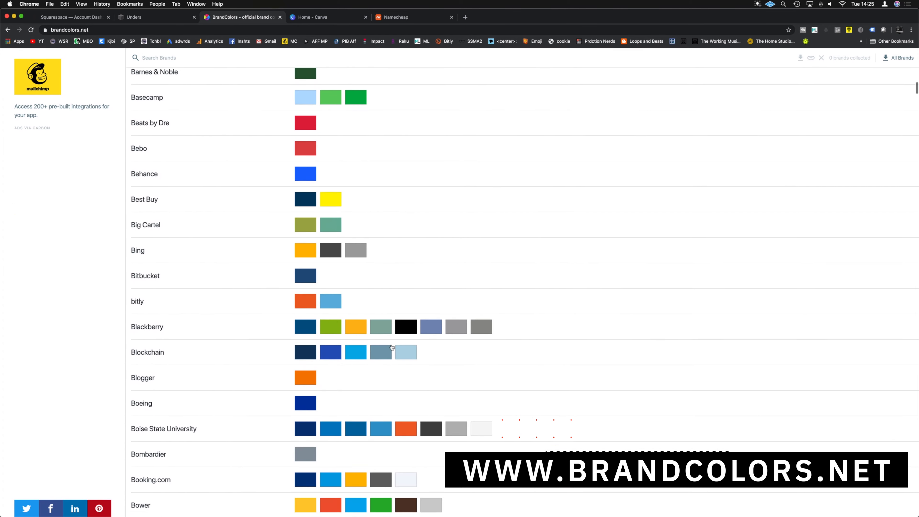
scroll(391, 346, "up", 20)
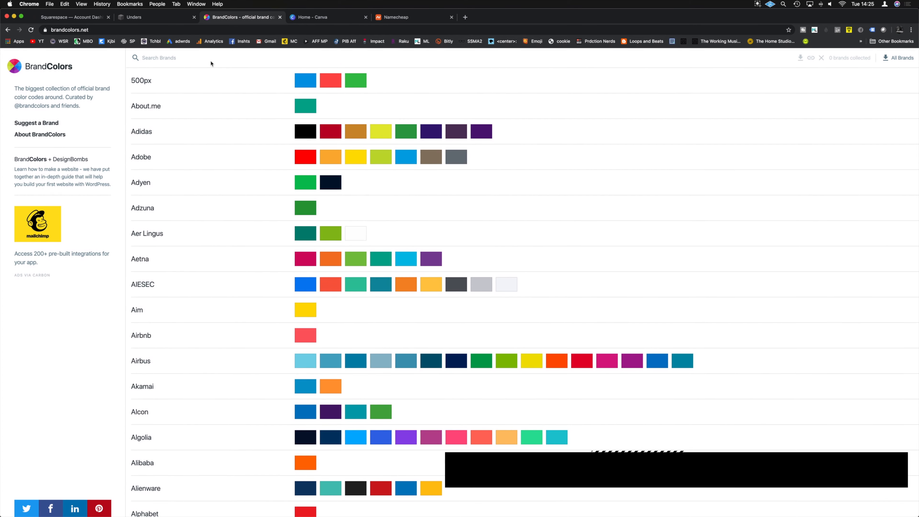
Step: Search BrandColors for "face", view Facebook's brand color, and close the site to return to Squarespace's color settings
left_click(168, 58)
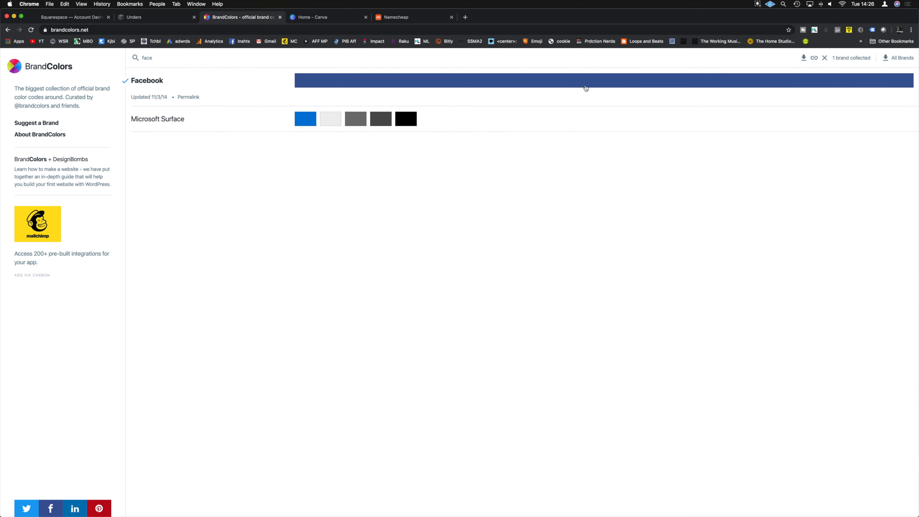
mouse_move(587, 84)
left_click(595, 98)
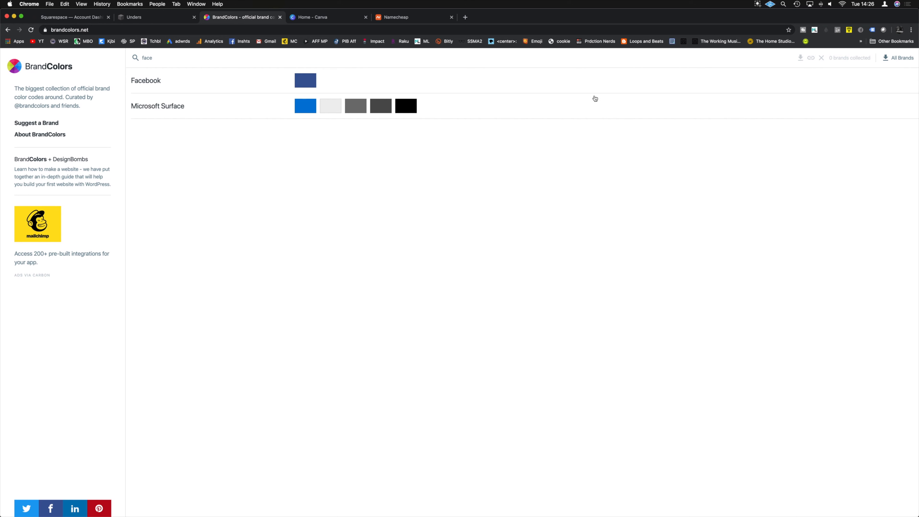
left_click(148, 79)
left_click(148, 80)
mouse_move(507, 504)
key("super+w")
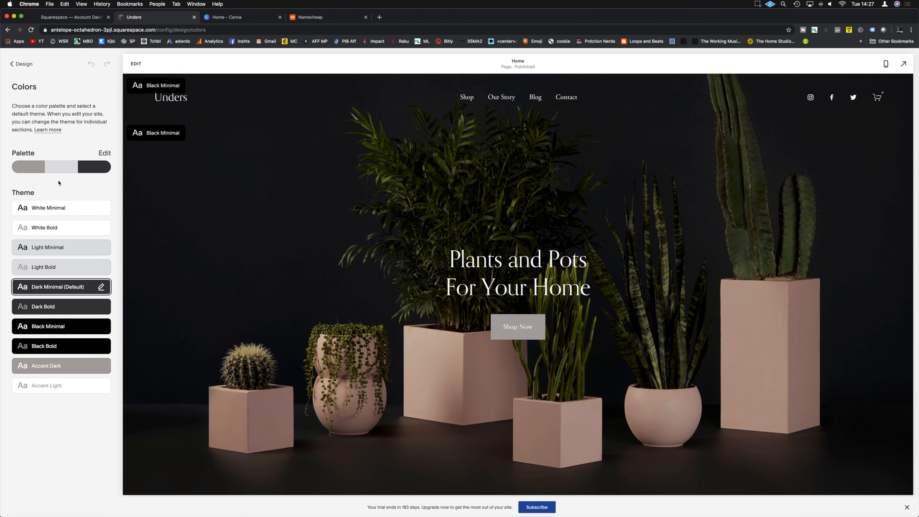
Step: Make Accent Dark the default color theme of the site
left_click(76, 370)
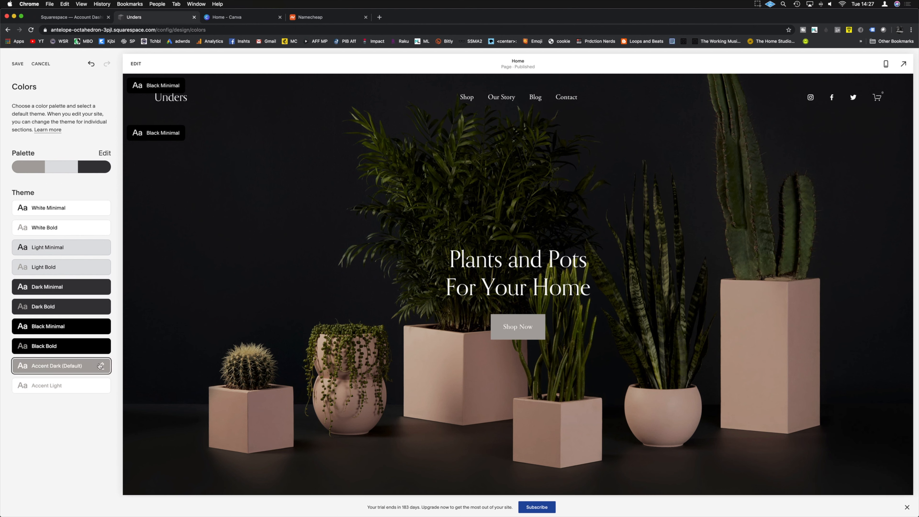
left_click(101, 346)
left_click(13, 63)
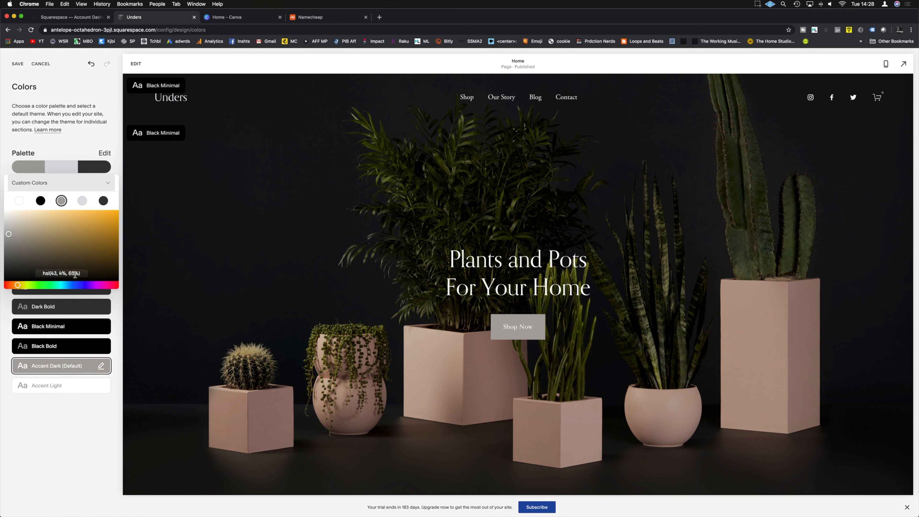
Step: Copy the Buttons color #1ed760 from the Branding Guide note and apply it as the palette's accent color
left_click(75, 275)
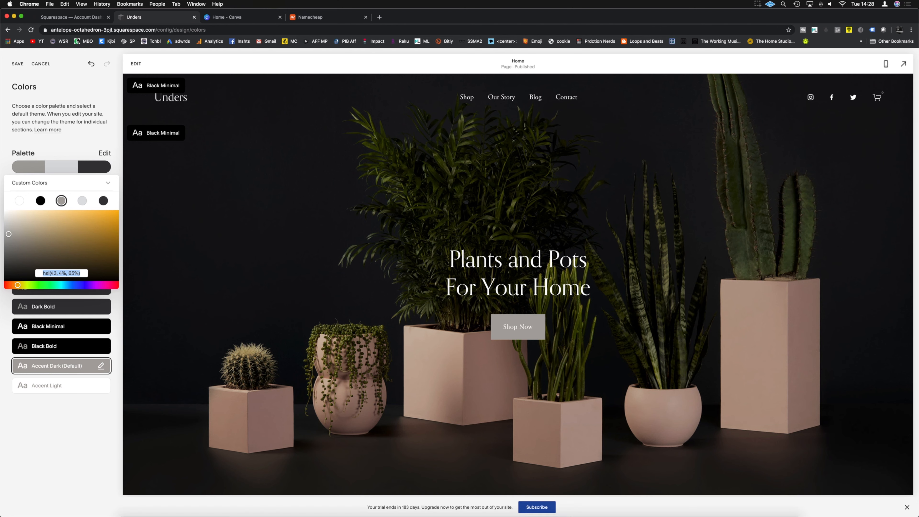
left_click(545, 507)
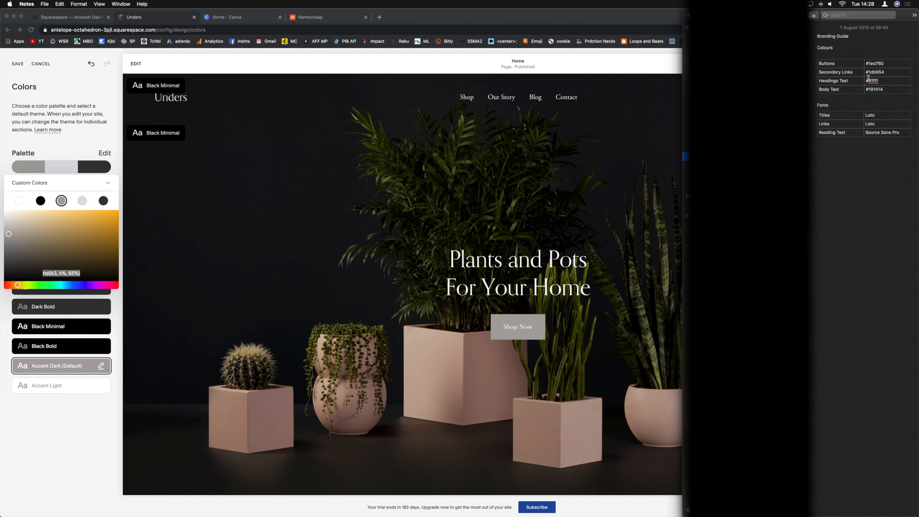
left_click_drag(885, 64, 866, 64)
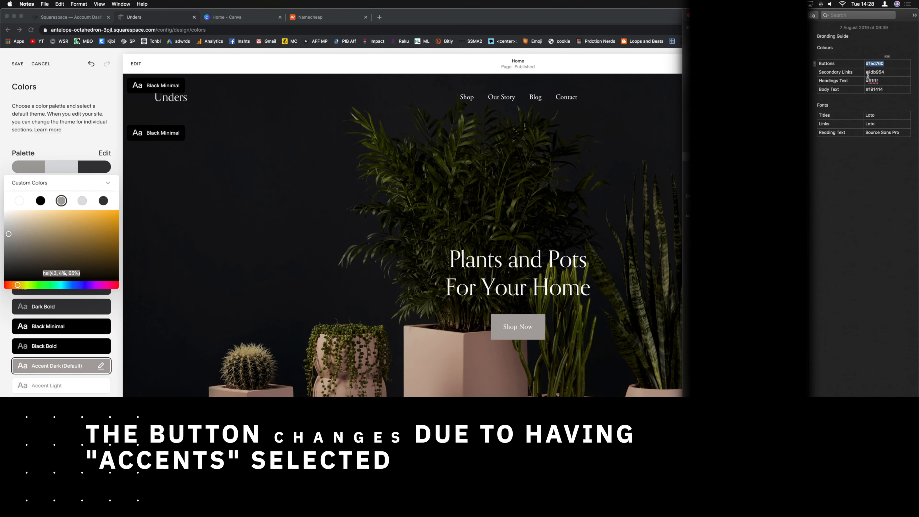
left_click(66, 272)
key("super+v")
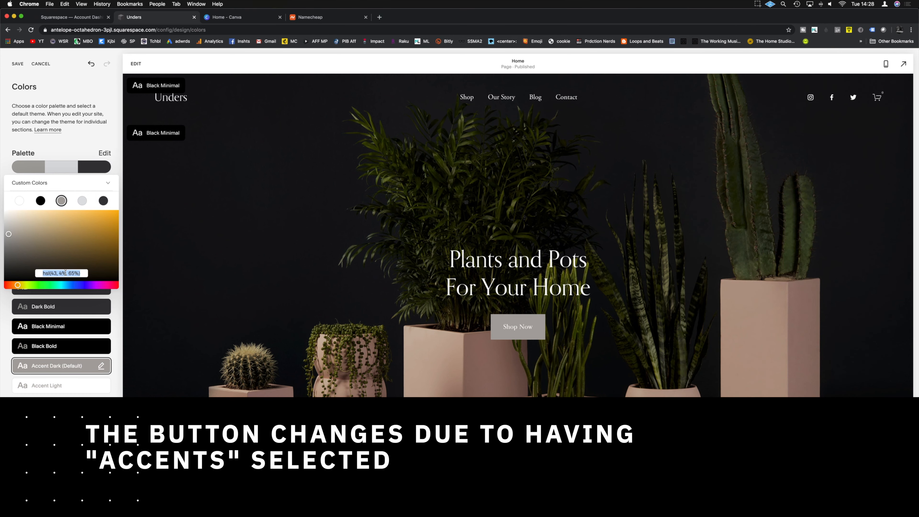
key("Return")
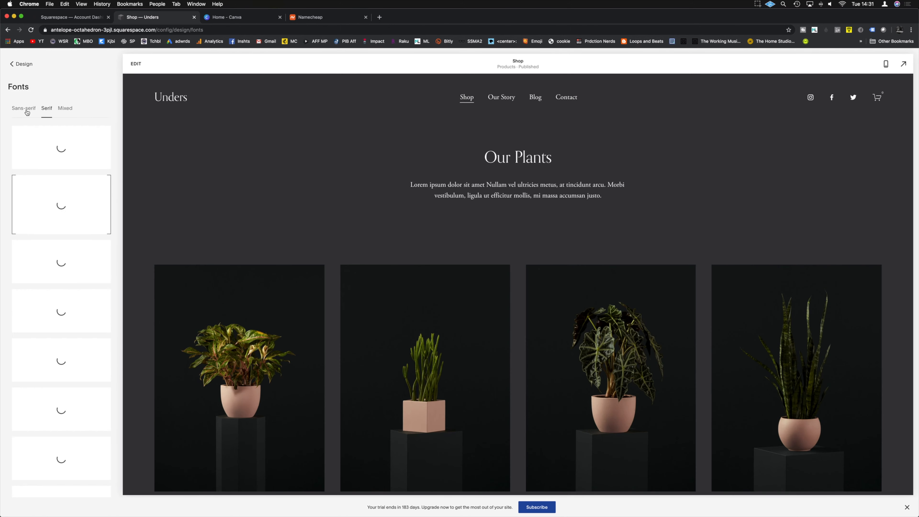
Step: Compare the Sans-serif, Mixed and Serif font packs, and save Aktiv as the site's font pack
left_click(26, 111)
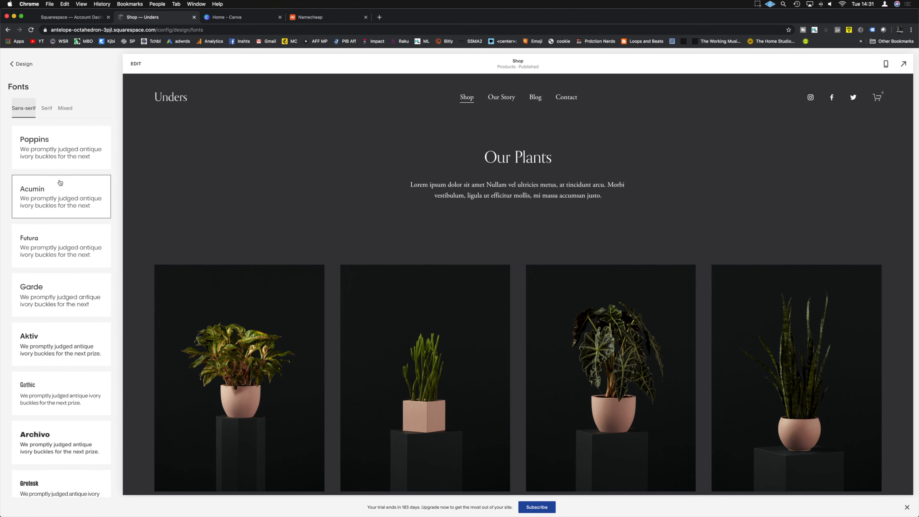
left_click(66, 108)
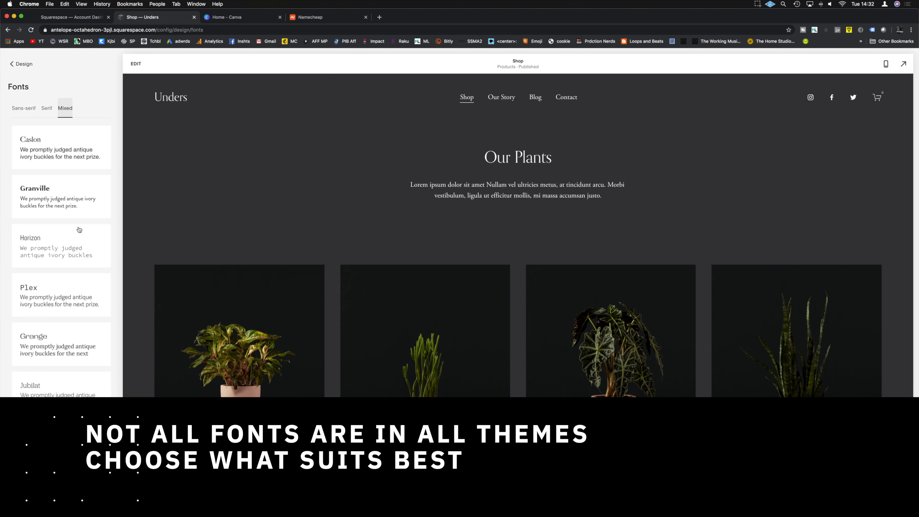
scroll(46, 257, "down", 5)
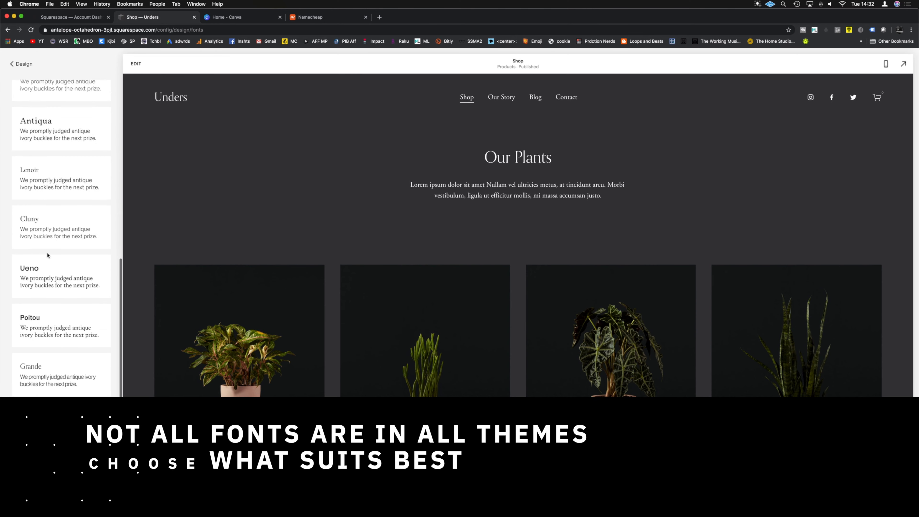
scroll(46, 257, "up", 5)
left_click(47, 111)
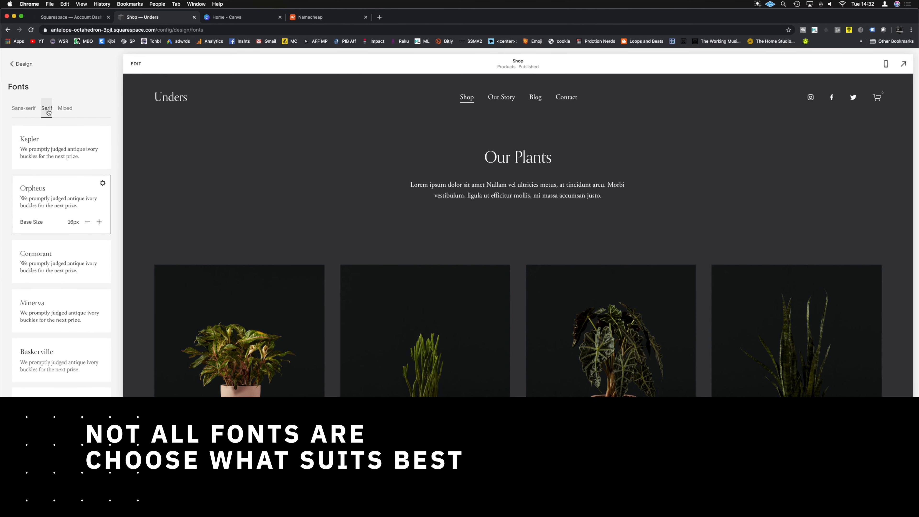
scroll(70, 173, "down", 5)
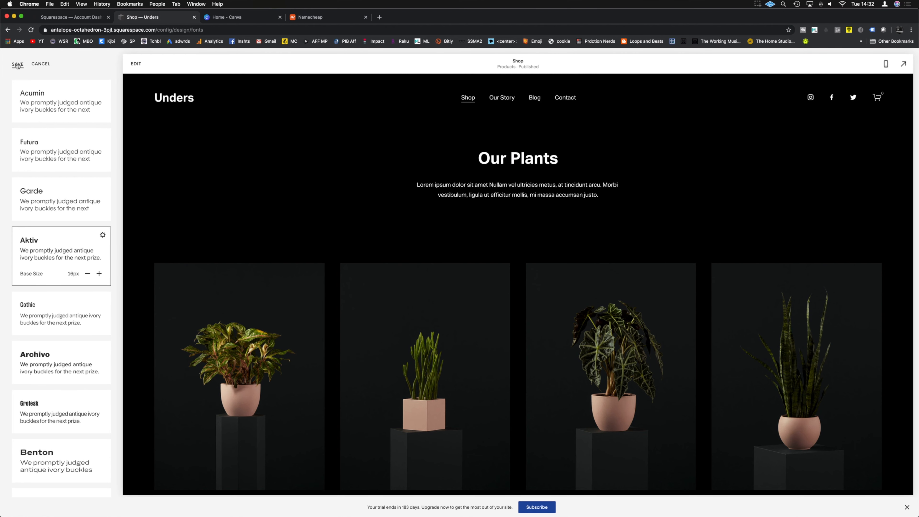
left_click(18, 65)
Step: Open the site's pages, put the Home page into edit mode and open its site header for editing
left_click(20, 109)
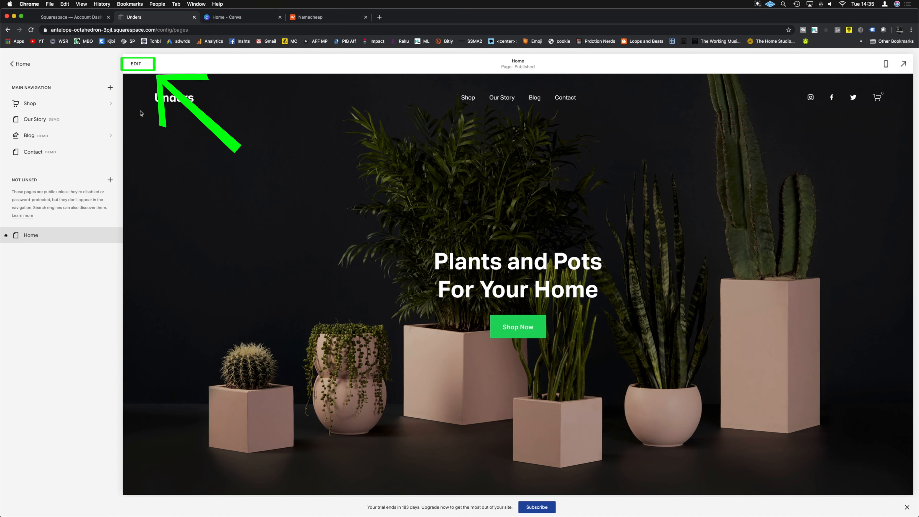
left_click(136, 64)
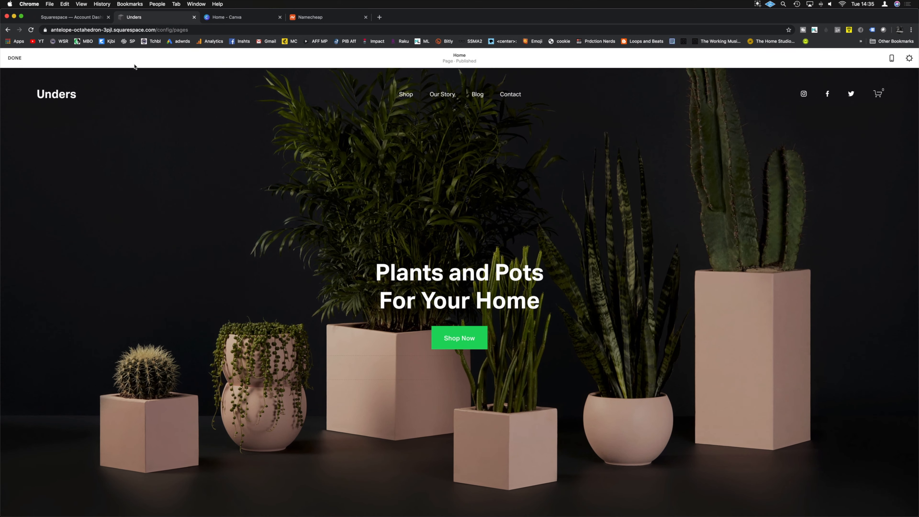
mouse_move(485, 350)
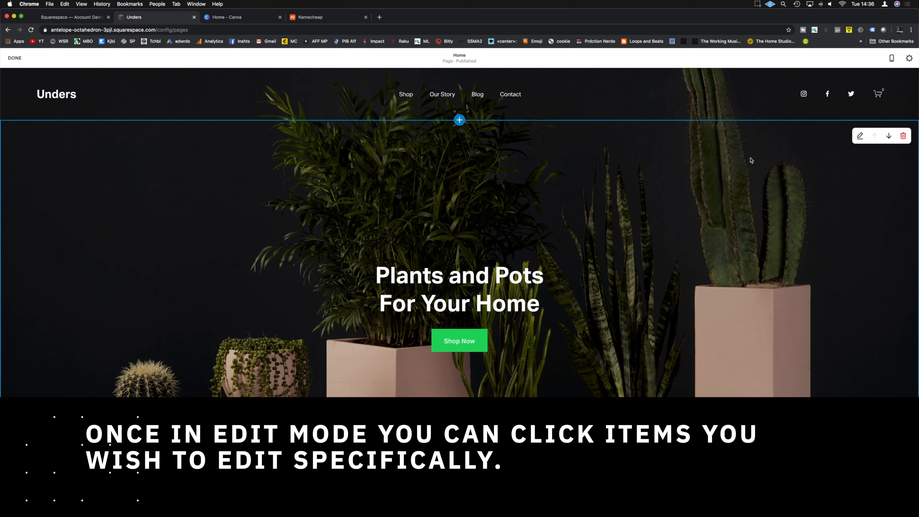
mouse_move(429, 98)
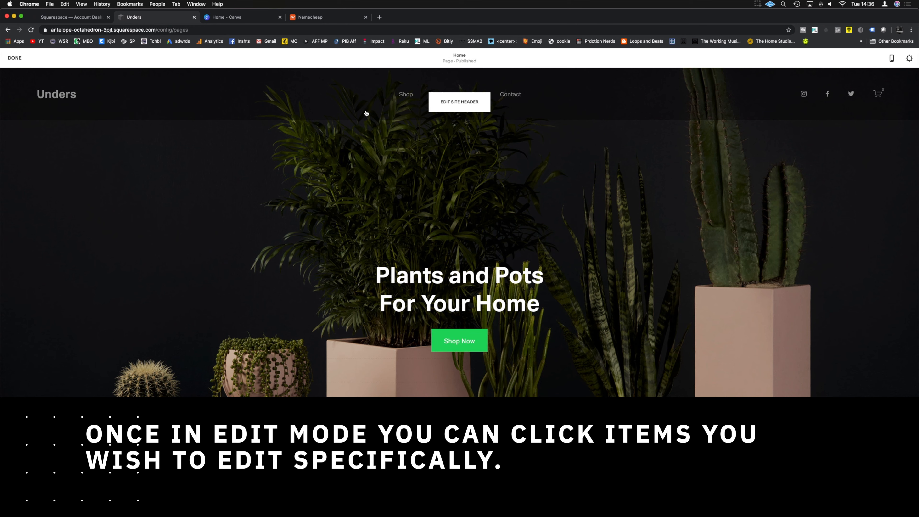
left_click(449, 107)
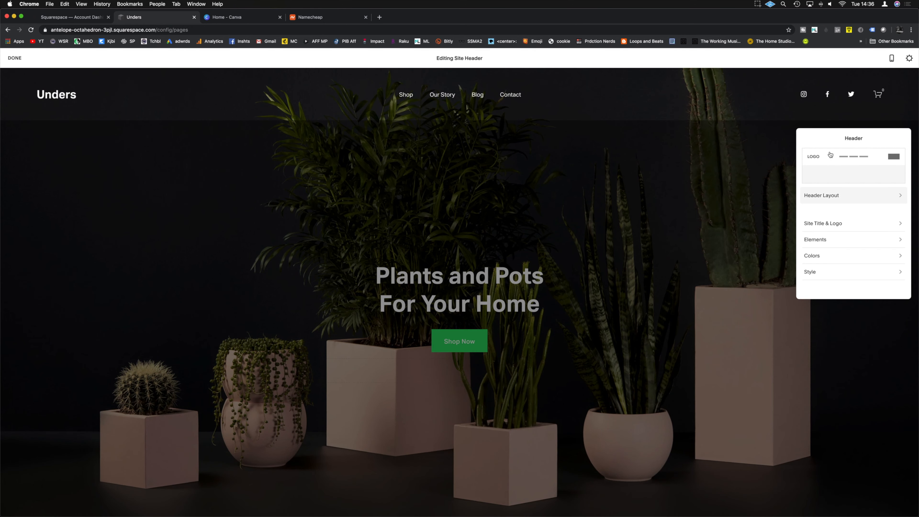
Step: Try the different header layouts and choose the one with the logo centered above the navigation links
left_click(821, 165)
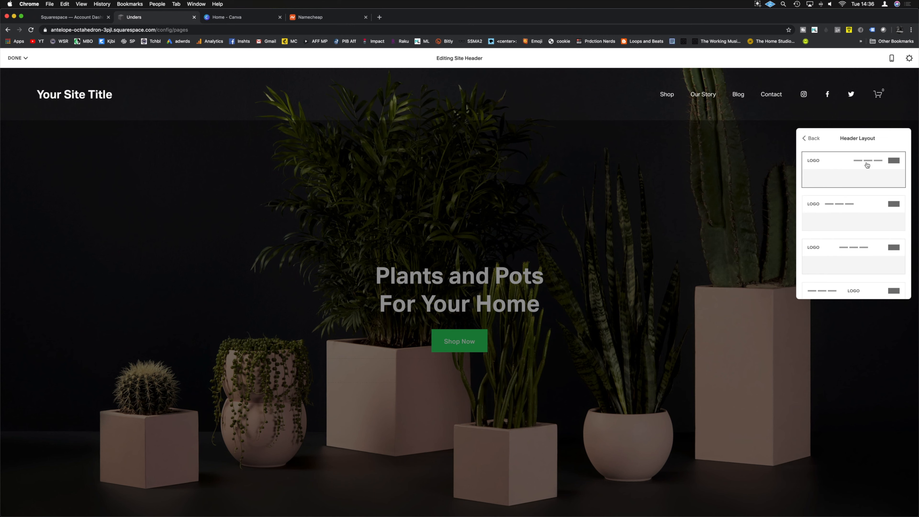
scroll(865, 166, "down", 2)
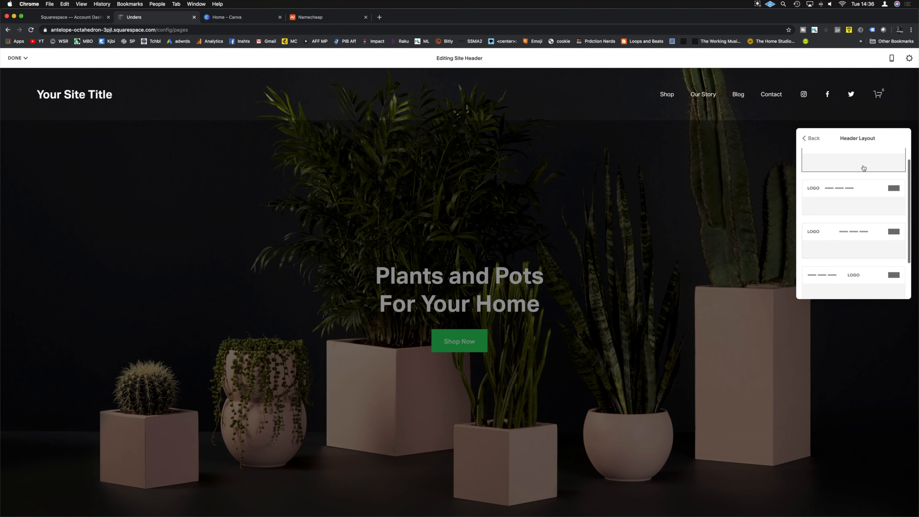
left_click(857, 183)
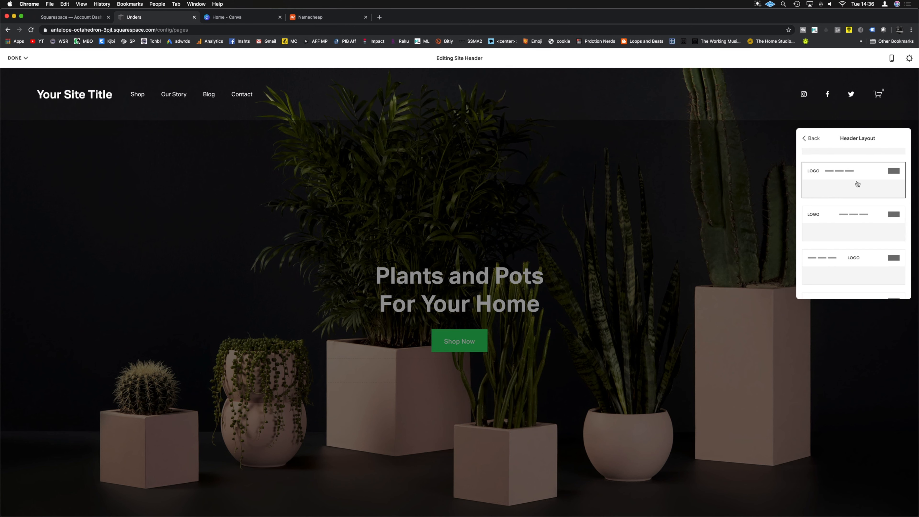
left_click(854, 223)
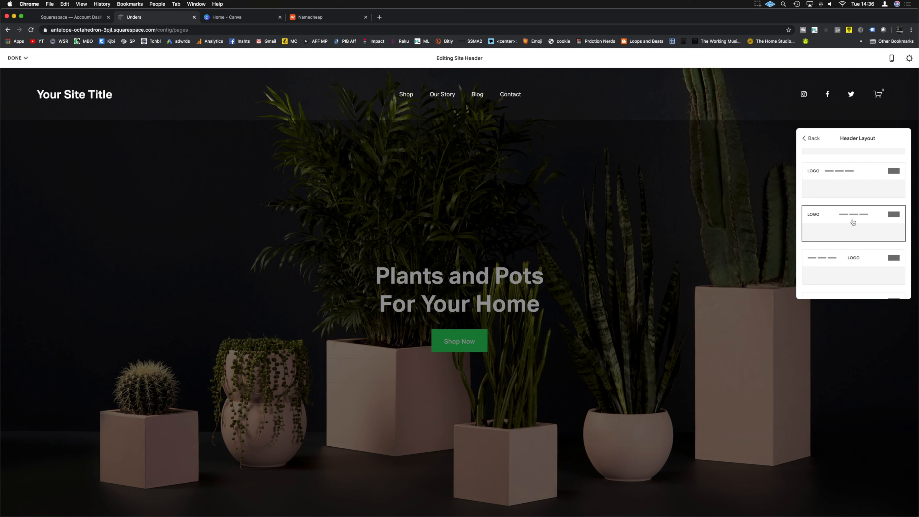
scroll(854, 226, "down", 2)
left_click(858, 274)
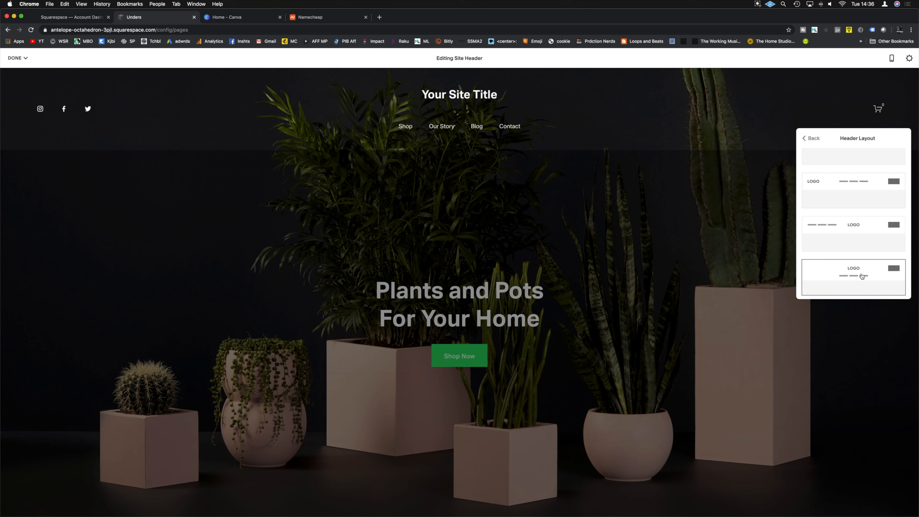
scroll(860, 268, "up", 3)
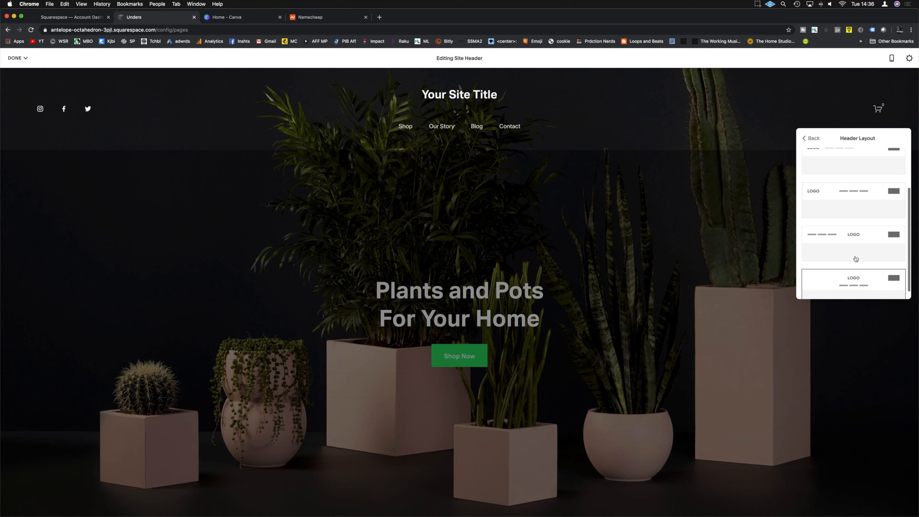
left_click(812, 139)
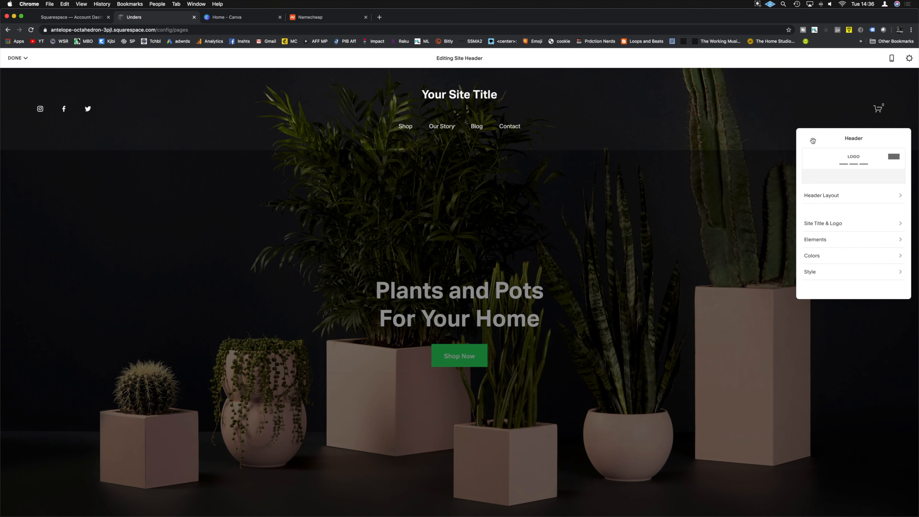
Step: Set the site title in the header to UNDERS
left_click(833, 224)
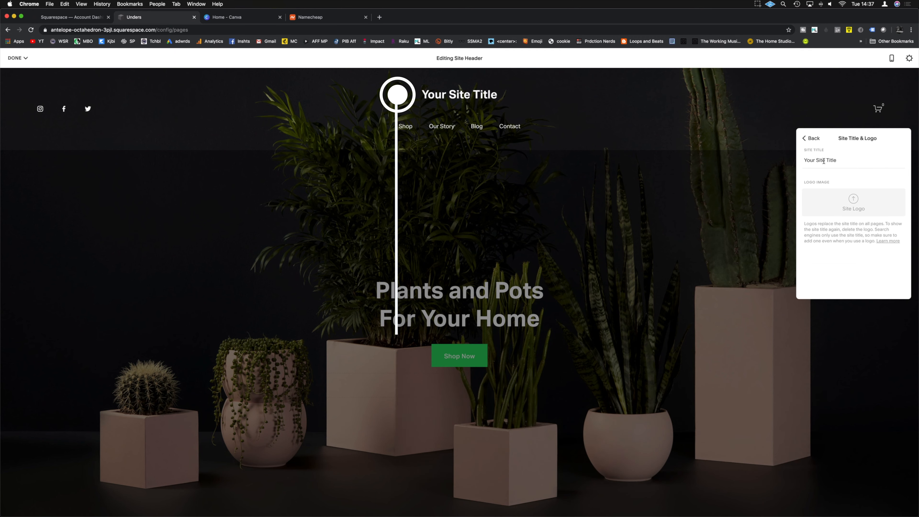
left_click_drag(840, 161, 783, 161)
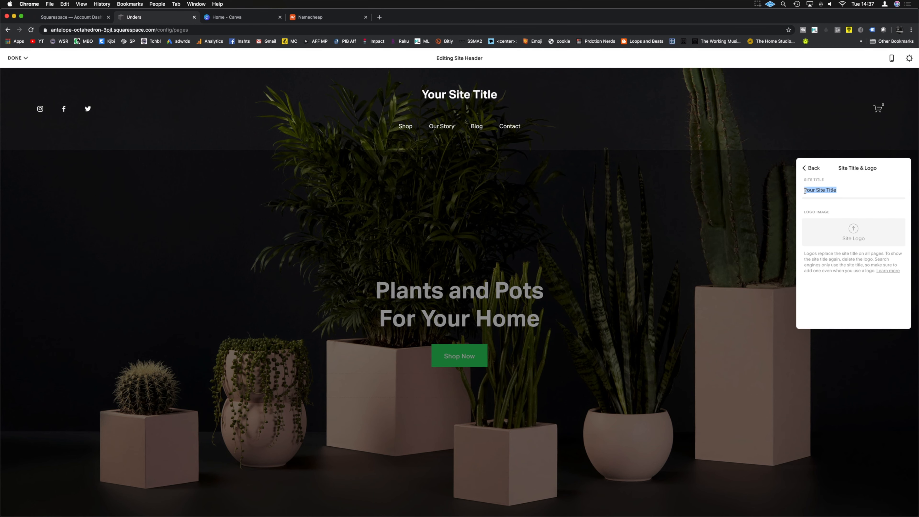
type("UNDERS")
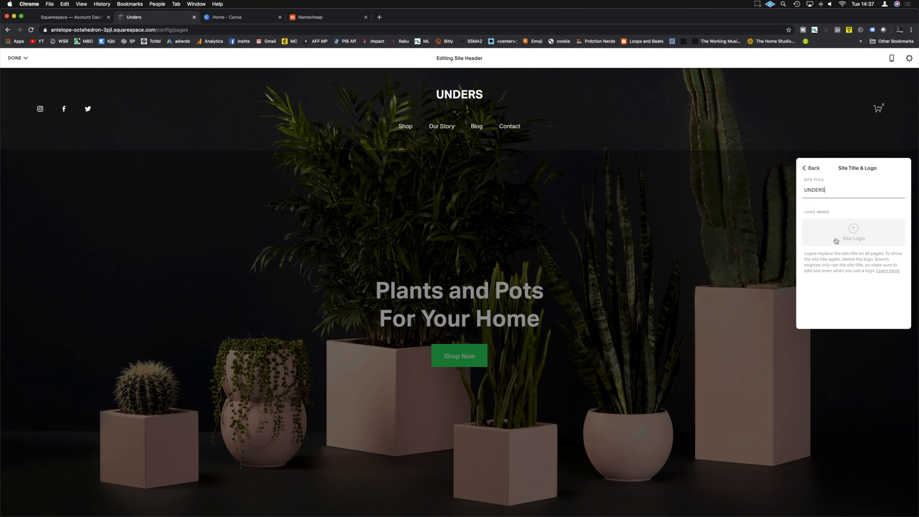
Step: Upload the UNDERS logo image from the Art/Logos/Media folder as the site logo and set its height to 53px
left_click(850, 231)
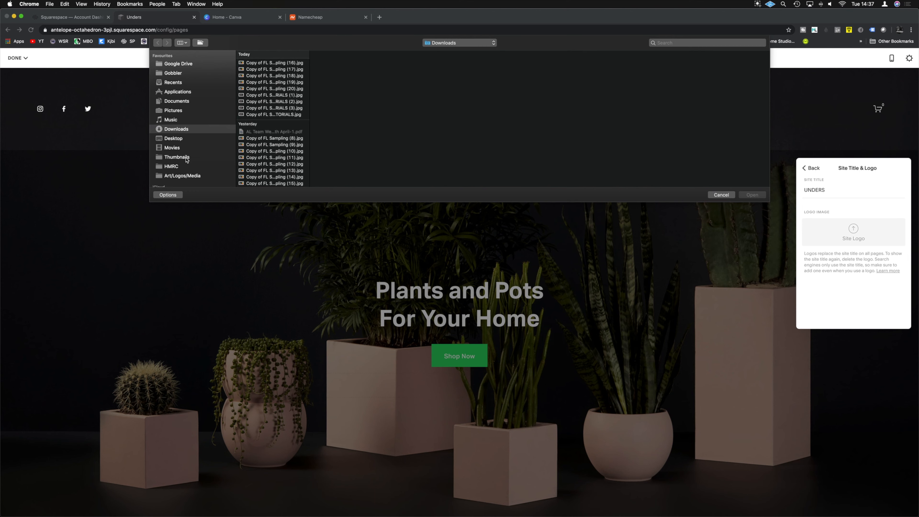
left_click(183, 176)
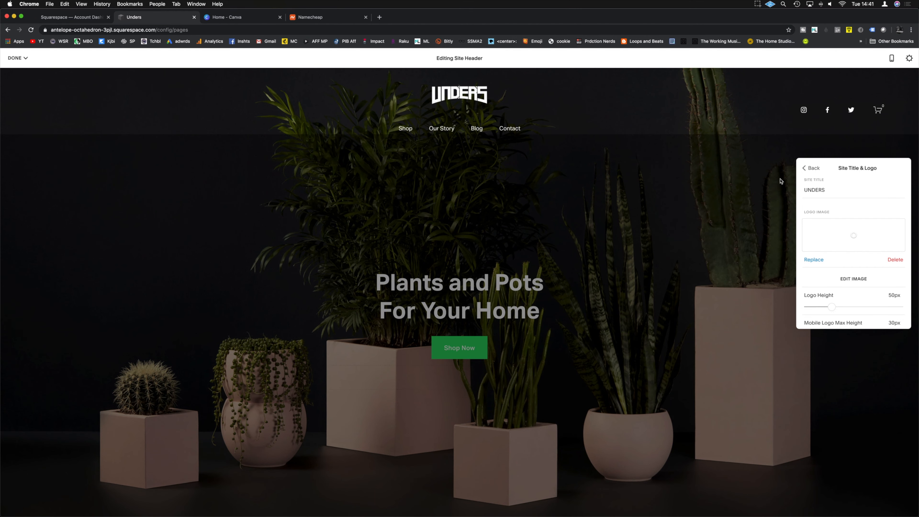
scroll(832, 235, "down", 2)
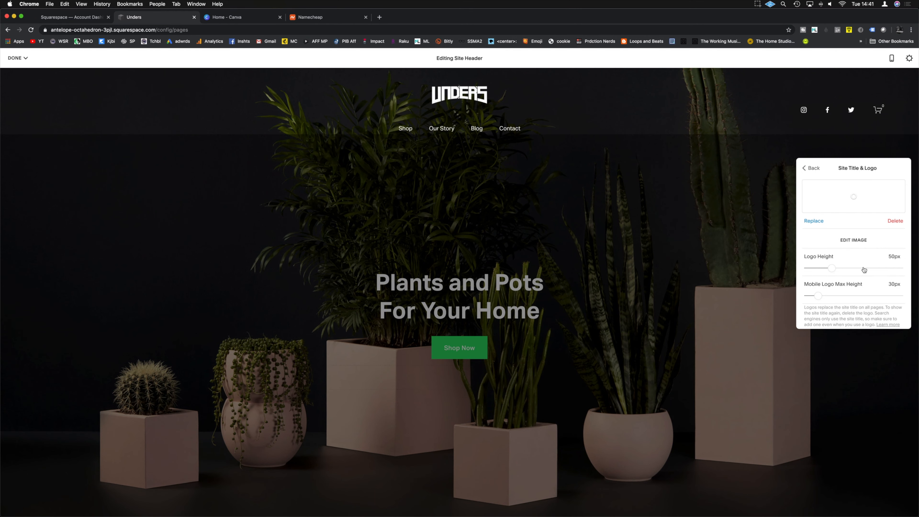
mouse_move(833, 270)
left_mouse_down()
mouse_move(851, 271)
mouse_move(834, 272)
left_mouse_up()
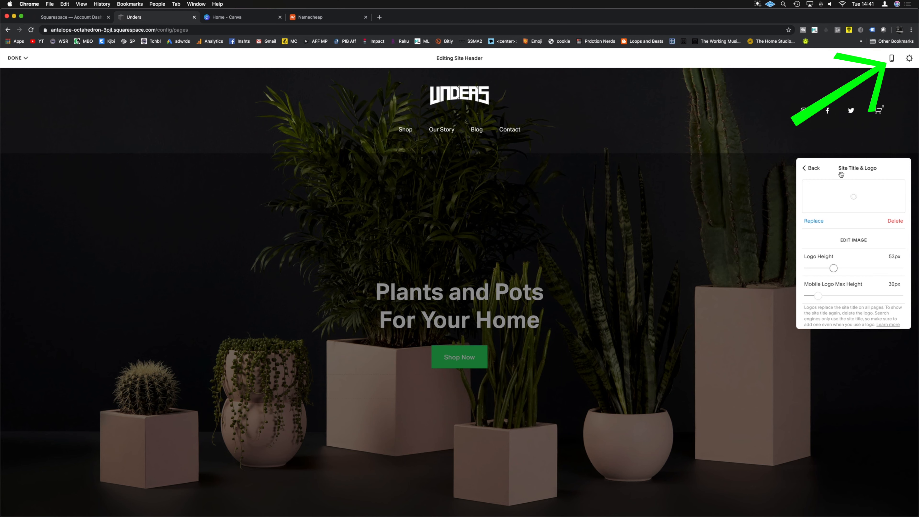
Step: Preview the Home page in mobile view and return to the desktop view
left_click(837, 140)
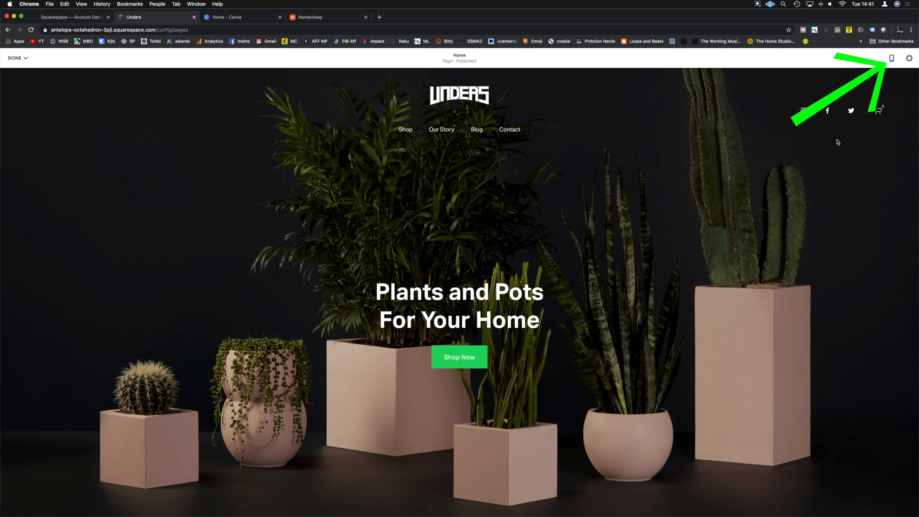
left_click(891, 58)
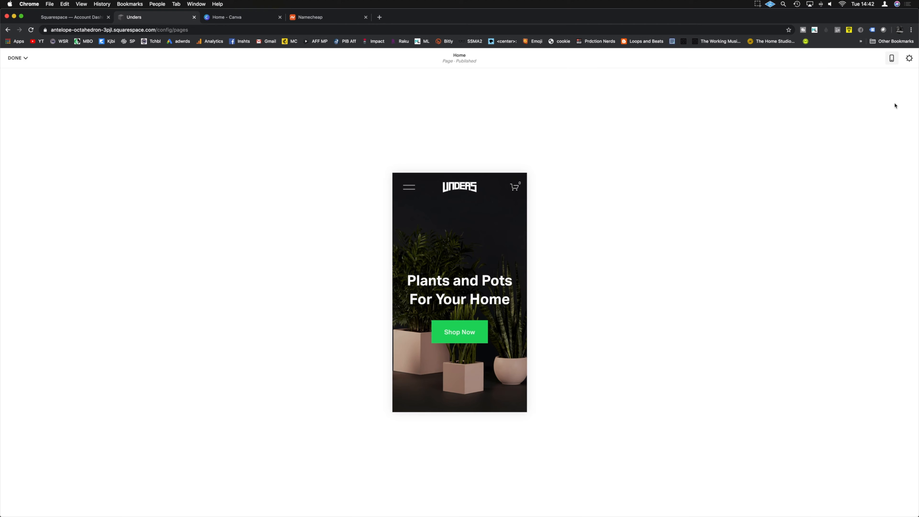
left_click(892, 58)
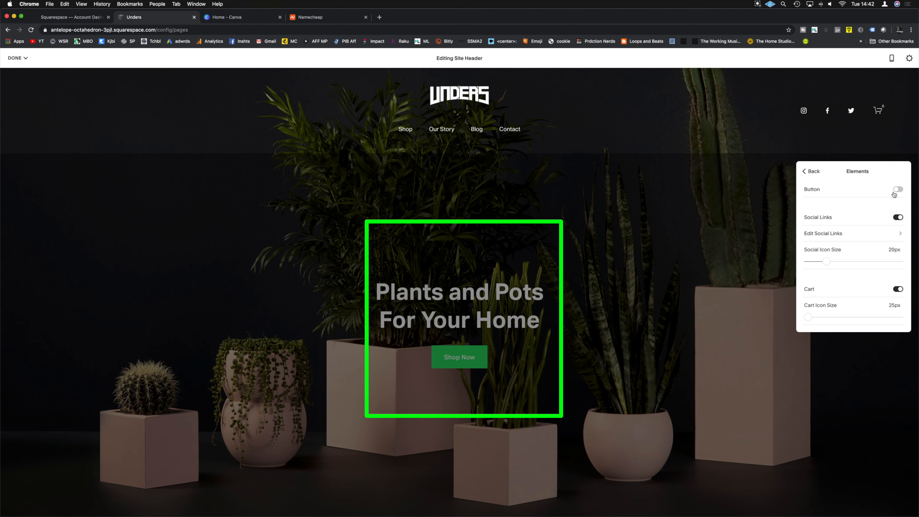
left_click(898, 218)
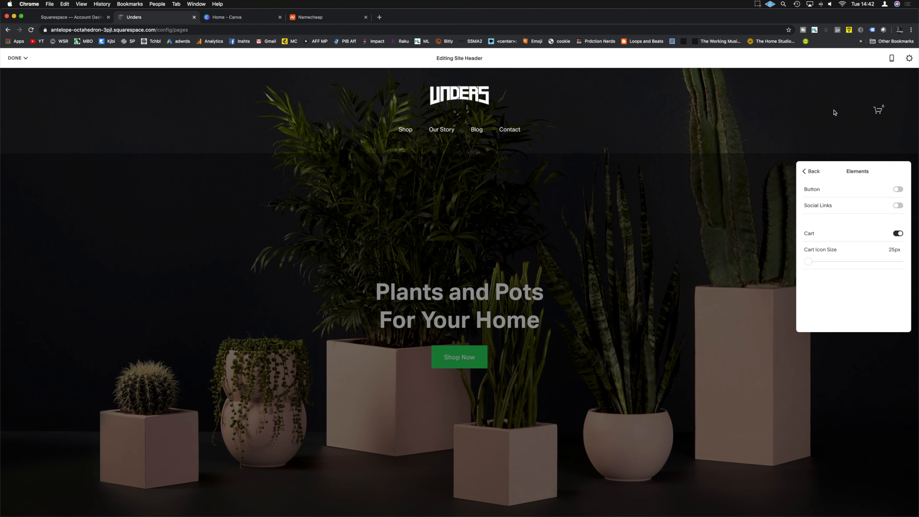
left_click(898, 206)
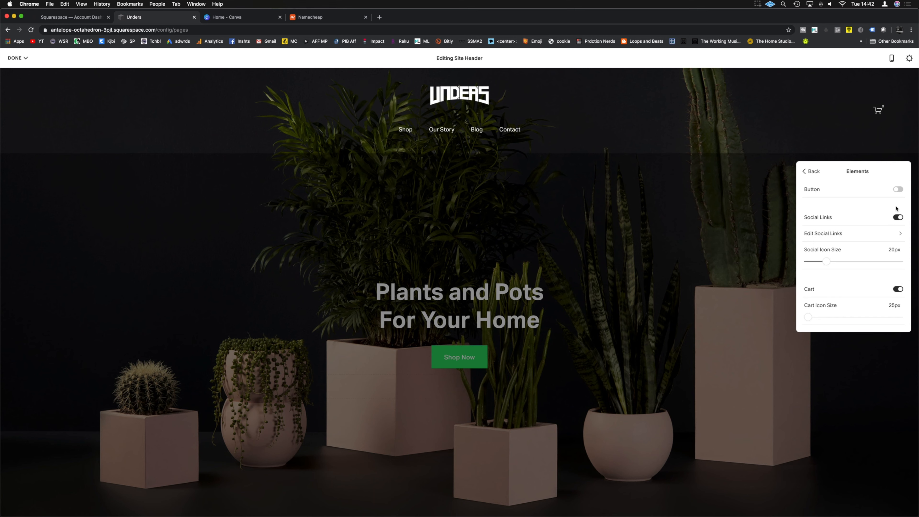
left_click(833, 235)
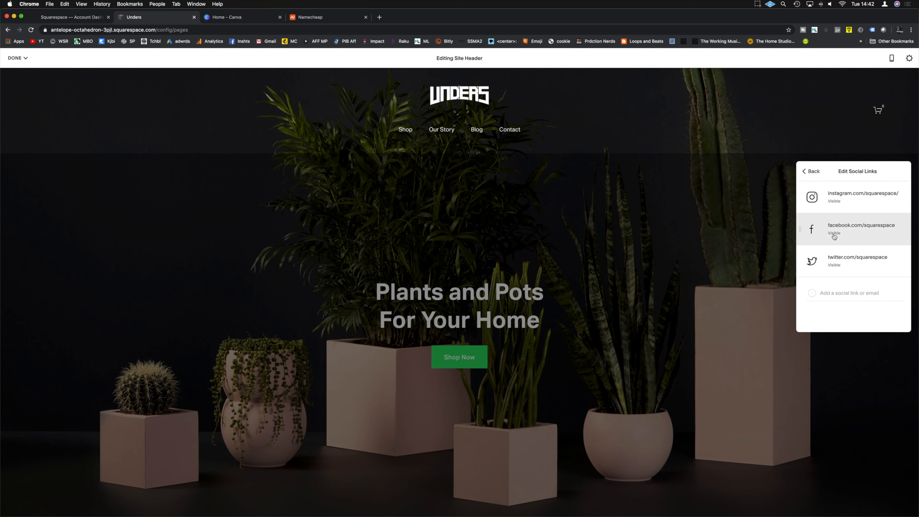
left_click(871, 198)
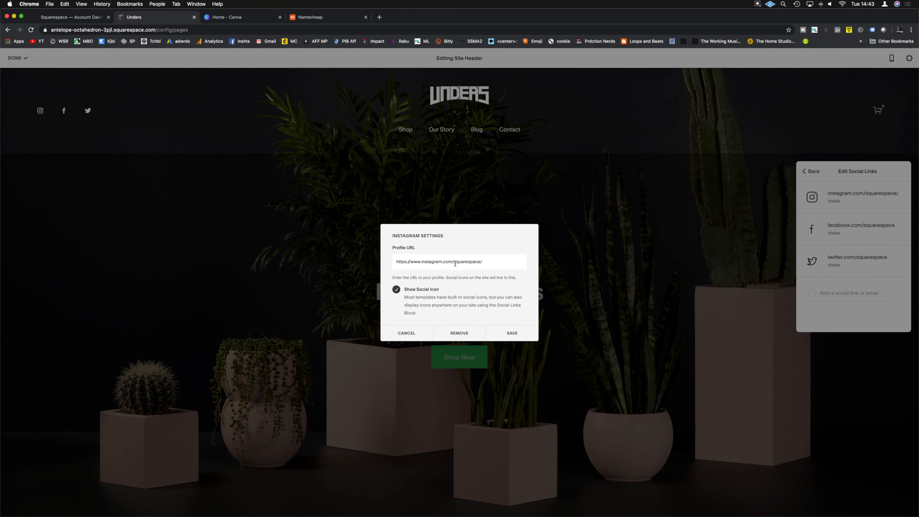
left_click_drag(454, 264, 498, 263)
type("undersdnb")
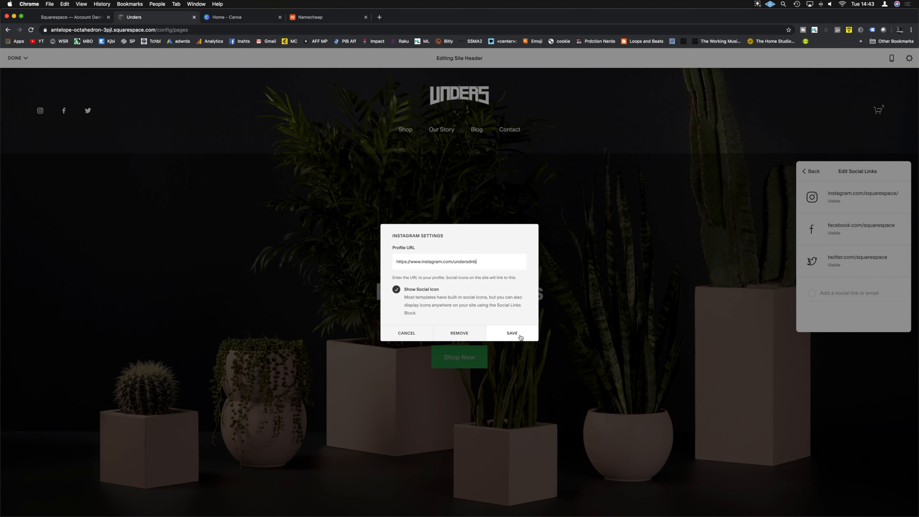
left_click(512, 333)
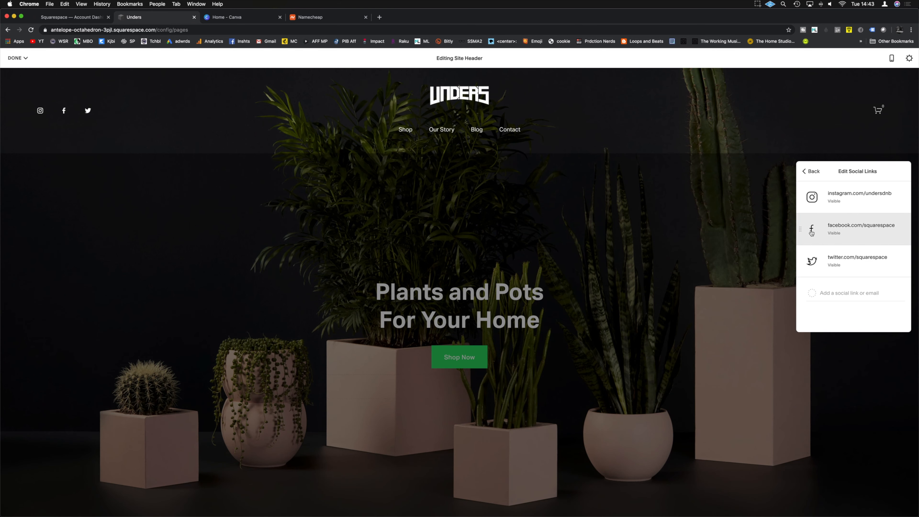
left_click(811, 171)
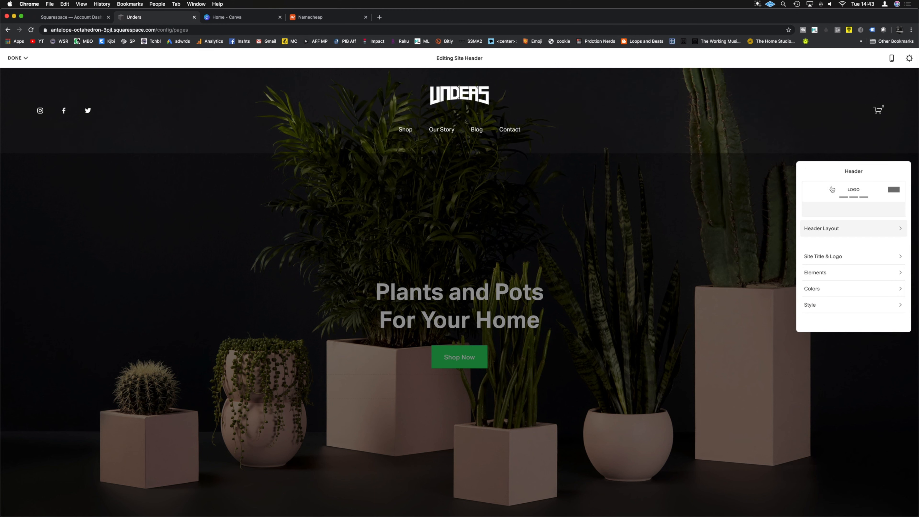
Step: Try adjusting the header's cart icon size and social icon size
left_click(834, 270)
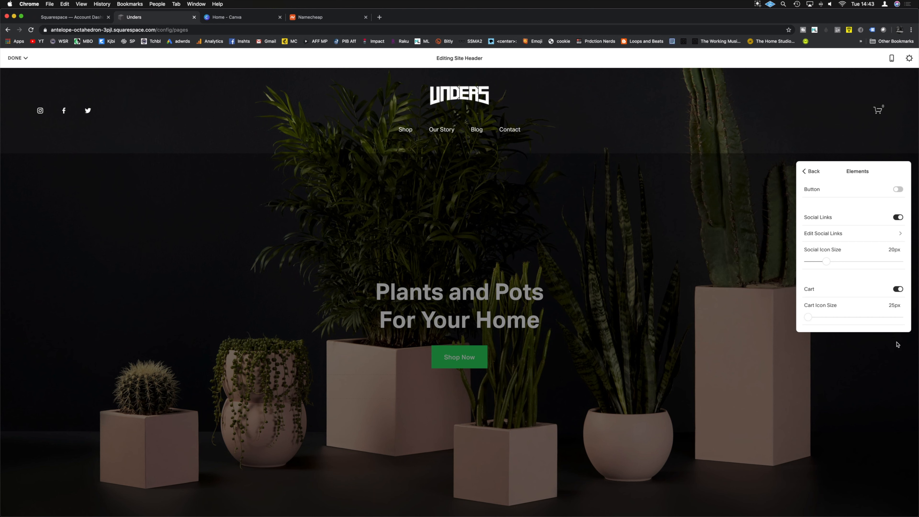
left_click(809, 317)
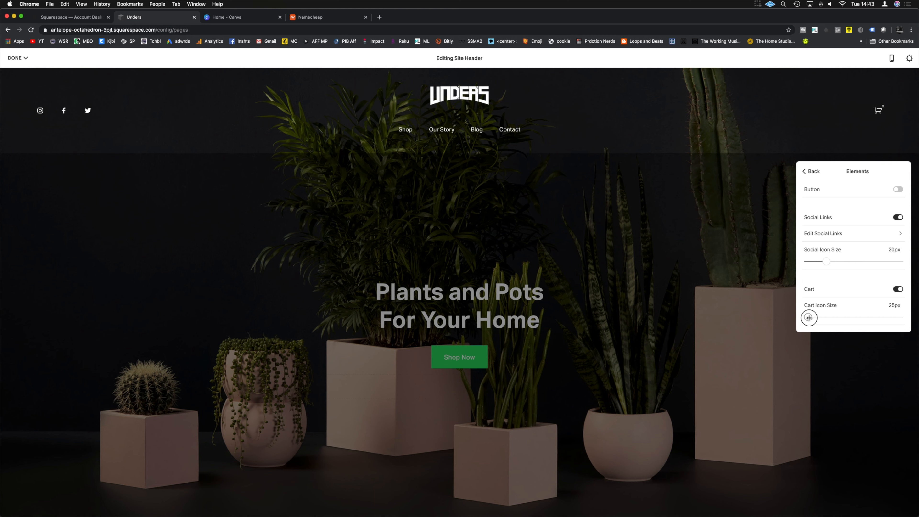
left_click(828, 262)
mouse_move(828, 263)
left_mouse_down()
mouse_move(845, 262)
mouse_move(827, 261)
left_mouse_up()
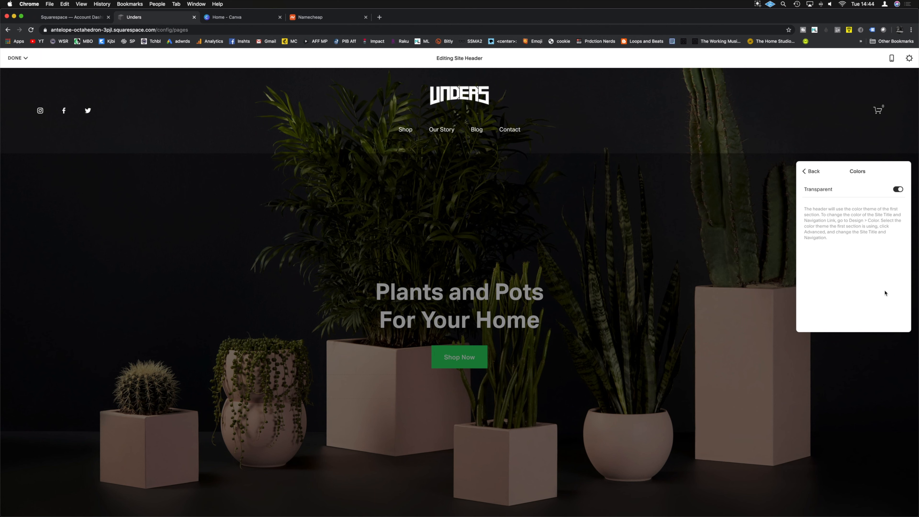
Step: Try the header with transparency turned off, and restore the transparent header
left_click(898, 190)
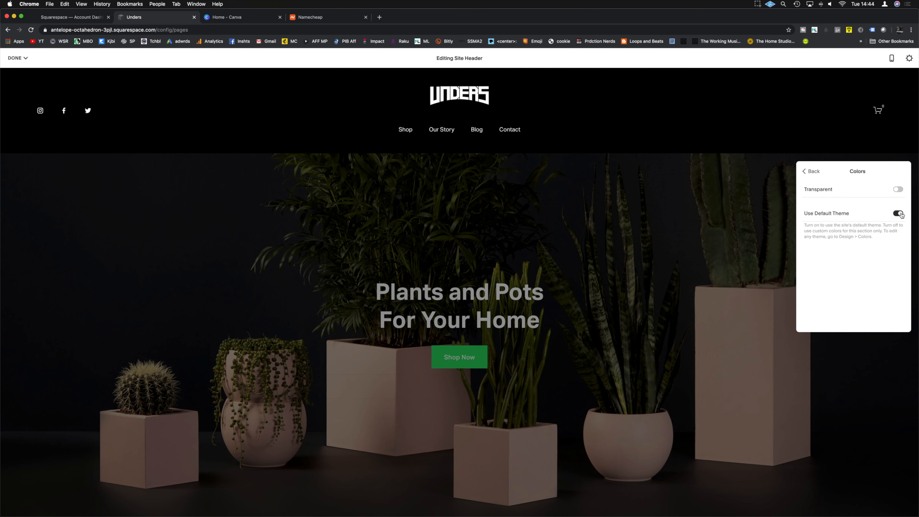
left_click(898, 189)
left_click(806, 172)
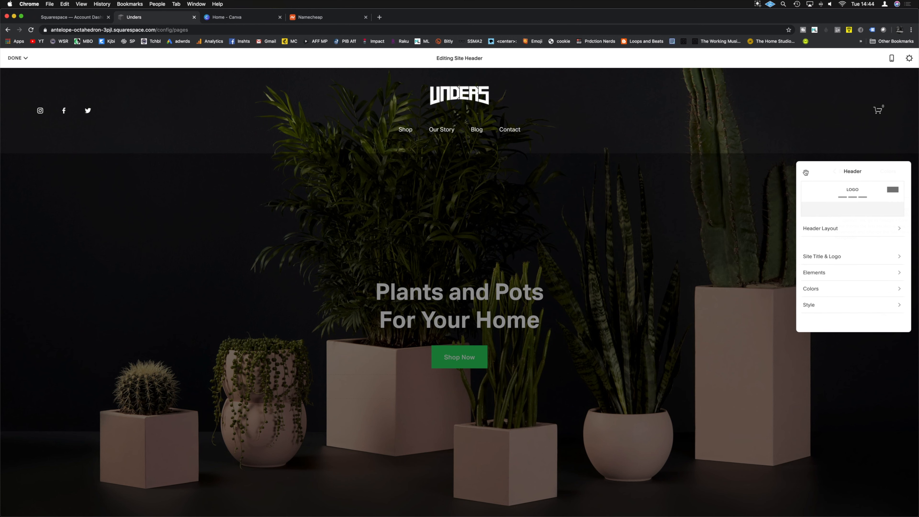
Step: Compare the Full and Inset header widths in the header style and choose Inset
left_click(832, 304)
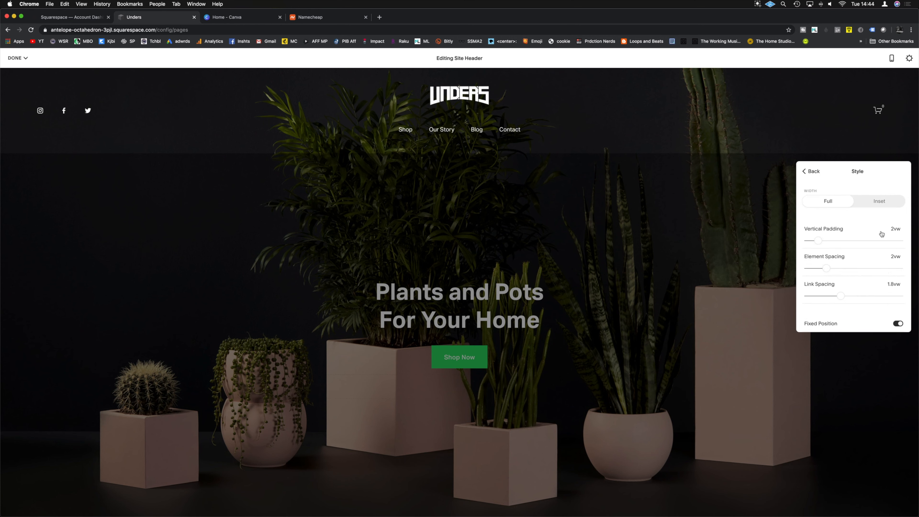
left_click(873, 205)
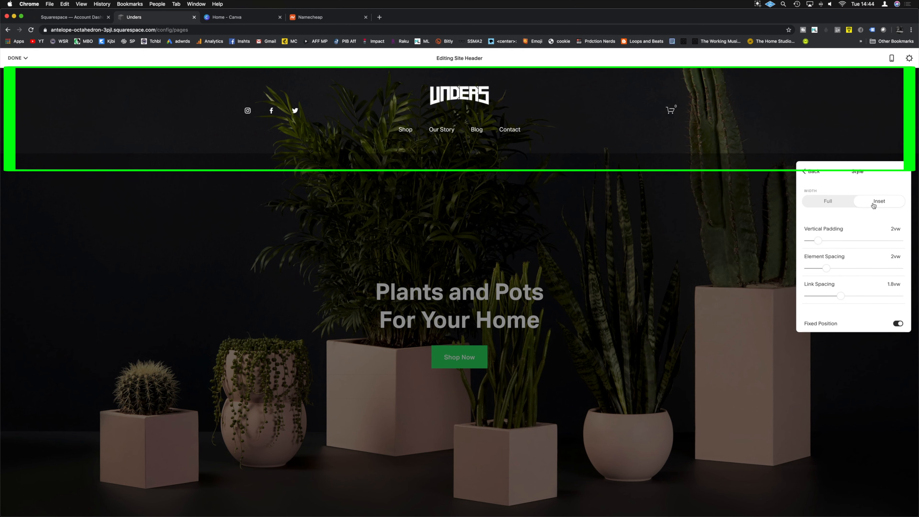
left_click(842, 209)
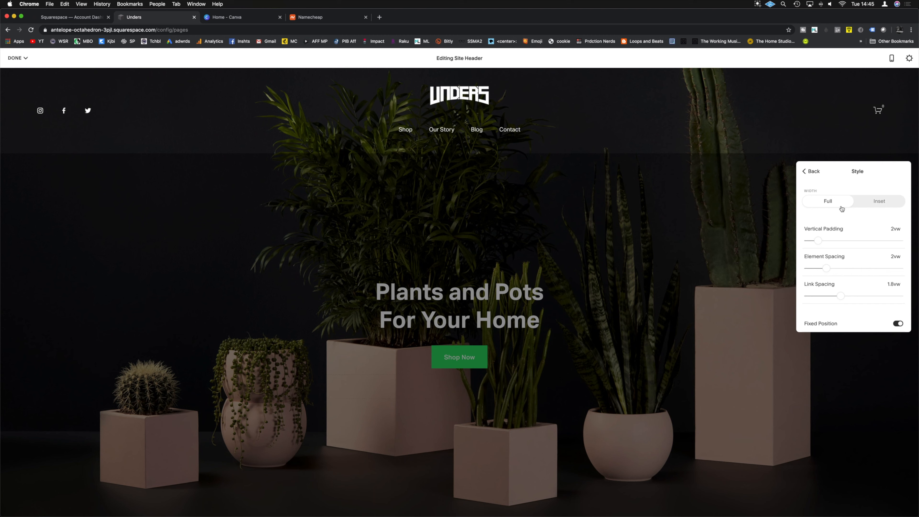
left_click(880, 206)
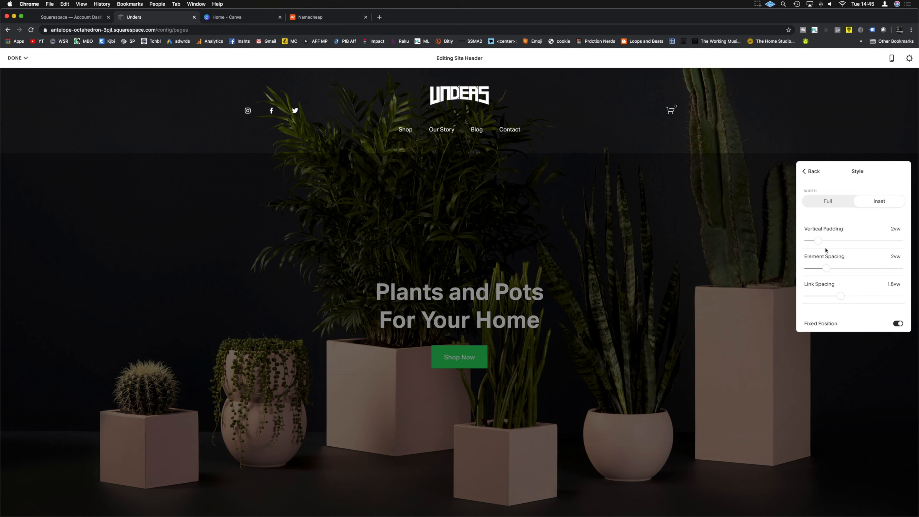
Step: Set the header's vertical padding to 1.2vw, element spacing to 1.2vw and link spacing to 1.5vw, and finish editing the header
left_click_drag(818, 242, 820, 268)
left_click_drag(819, 268, 818, 269)
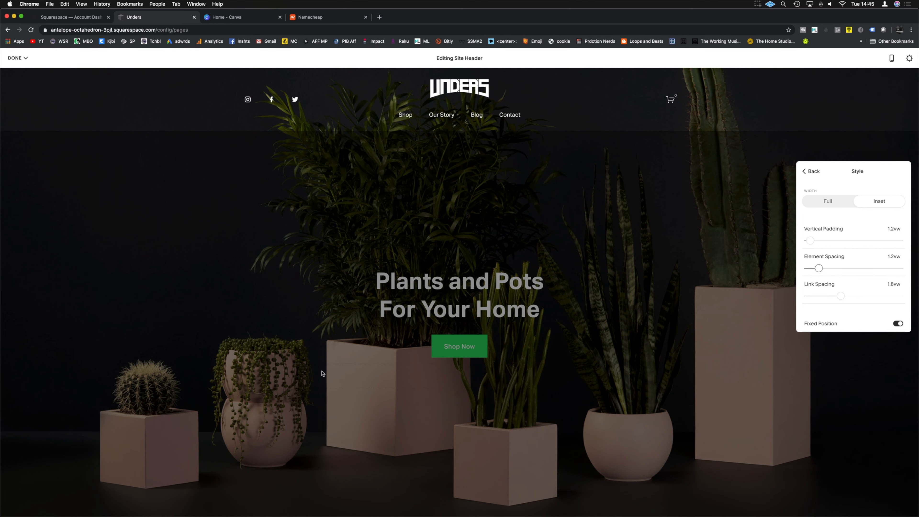
left_click(841, 296)
mouse_move(841, 297)
left_mouse_down()
mouse_move(863, 297)
mouse_move(835, 297)
left_mouse_up()
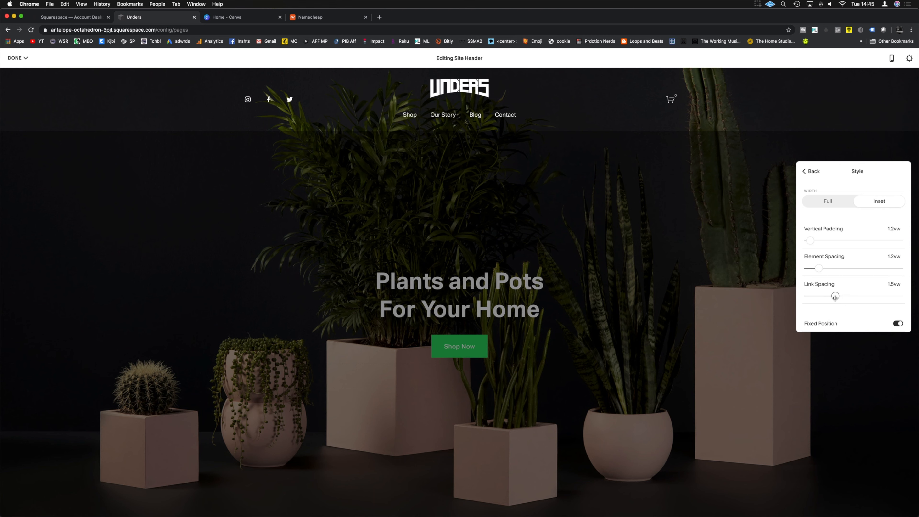
scroll(851, 303, "down", 2)
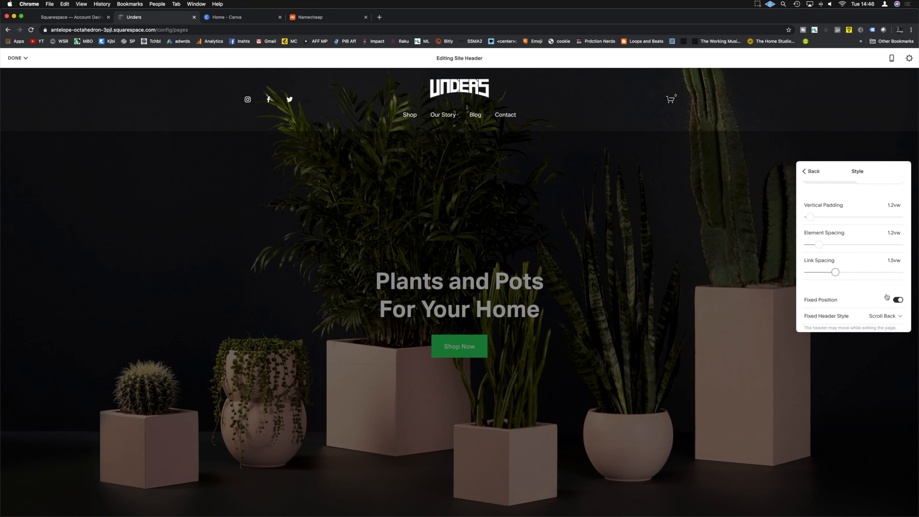
left_click(775, 135)
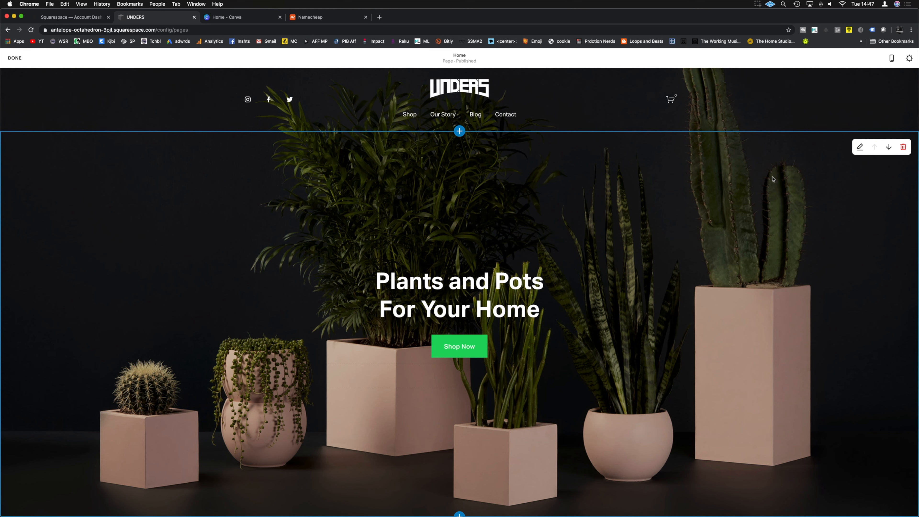
Step: Try deleting the "Plants and Pots For Your Home" banner section from the Home page, and undo the deletion
left_click(903, 147)
scroll(431, 176, "down", 3)
scroll(506, 184, "up", 3)
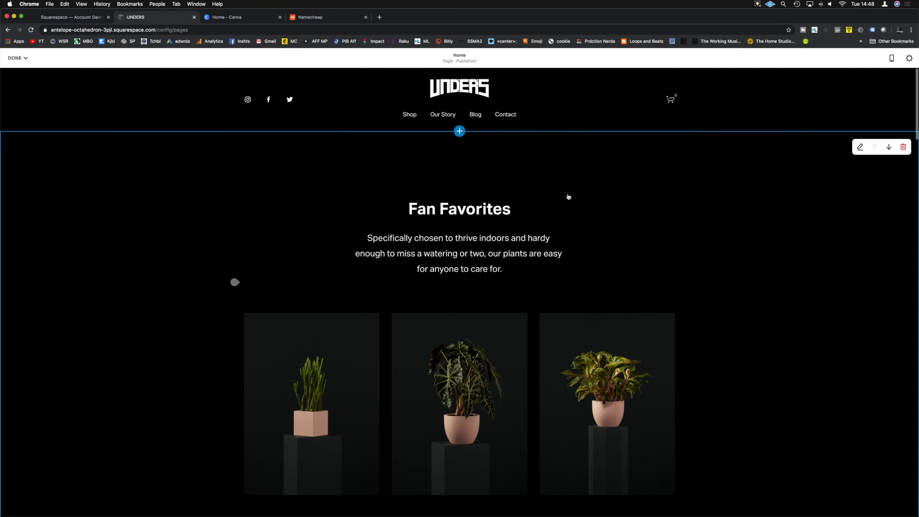
key("super+z")
scroll(569, 196, "down", 5)
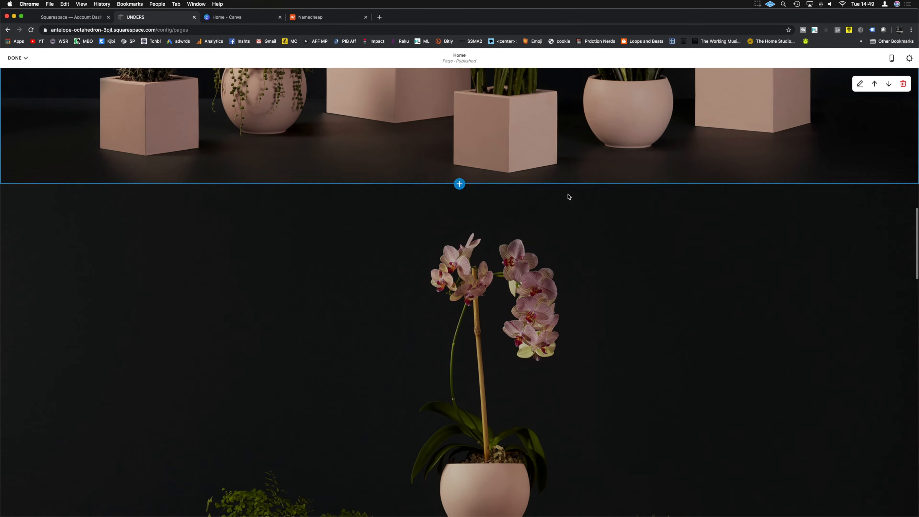
scroll(569, 196, "up", 5)
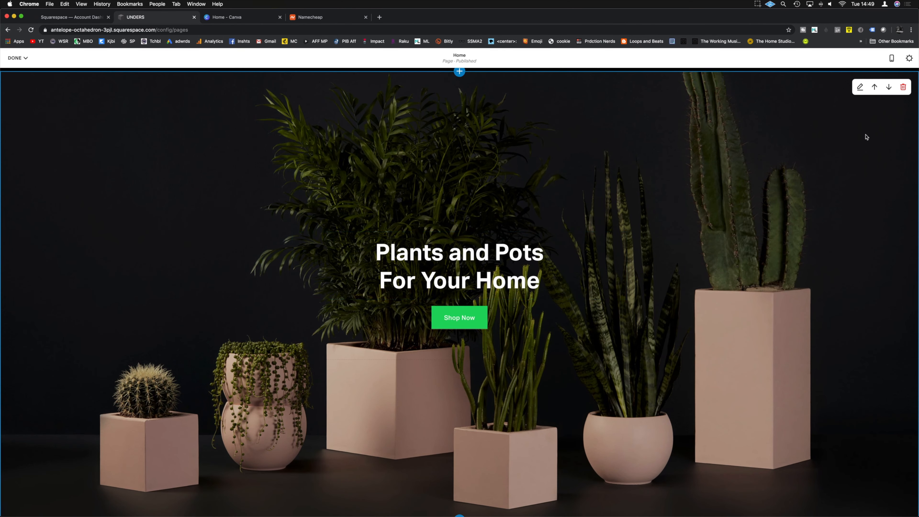
Step: Delete the background image of the "Plants and Pots For Your Home" banner section
left_click(860, 87)
left_click(856, 151)
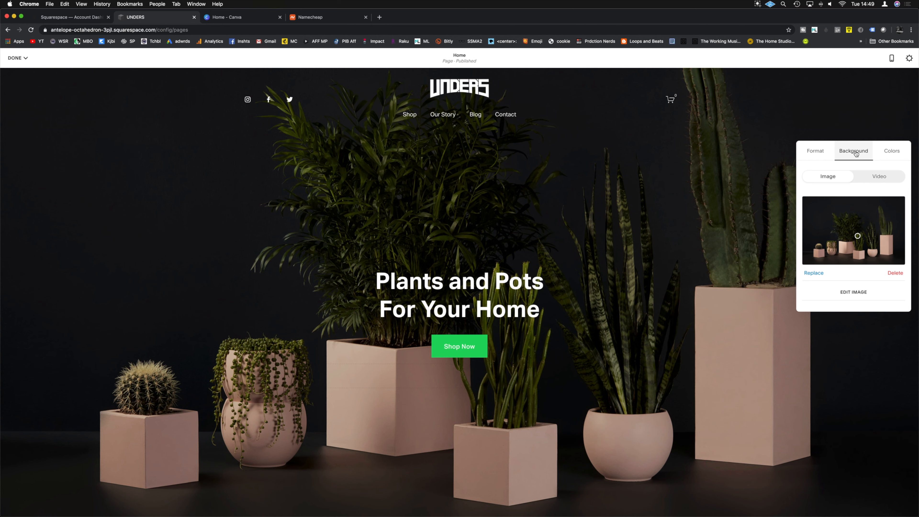
left_click(896, 274)
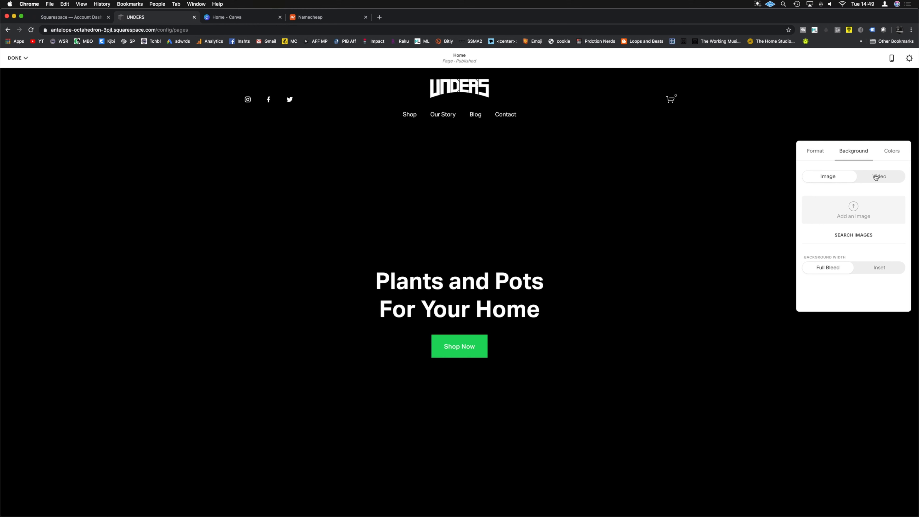
Step: Check the banner section's color theme setting and look over the Home page sections below it
left_click(891, 151)
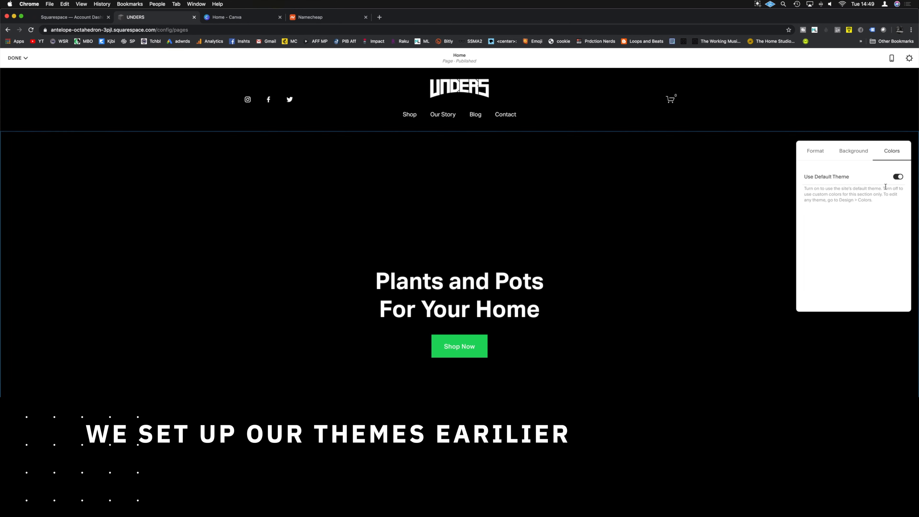
left_click(733, 232)
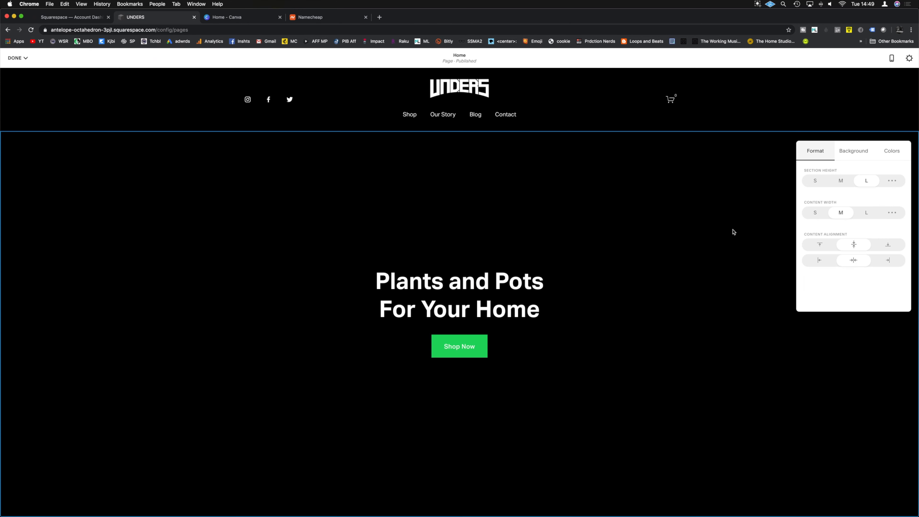
scroll(731, 232, "down", 3)
scroll(731, 231, "up", 4)
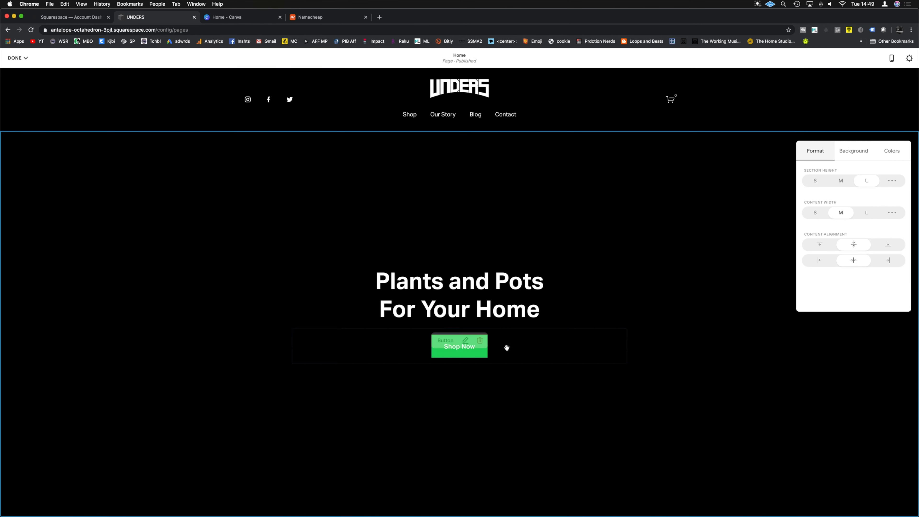
Step: Remove the "Plants and Pots For Your Home" banner section from the Home page
mouse_move(501, 336)
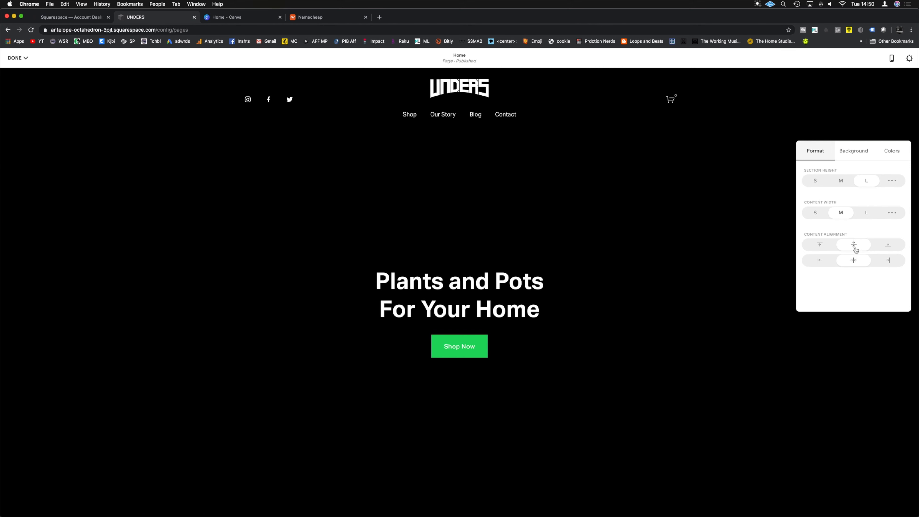
left_click(794, 155)
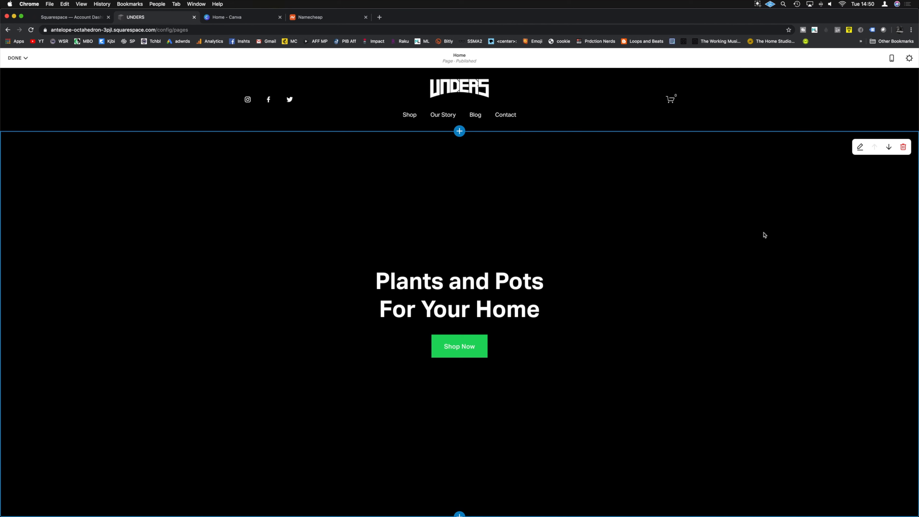
left_click(904, 147)
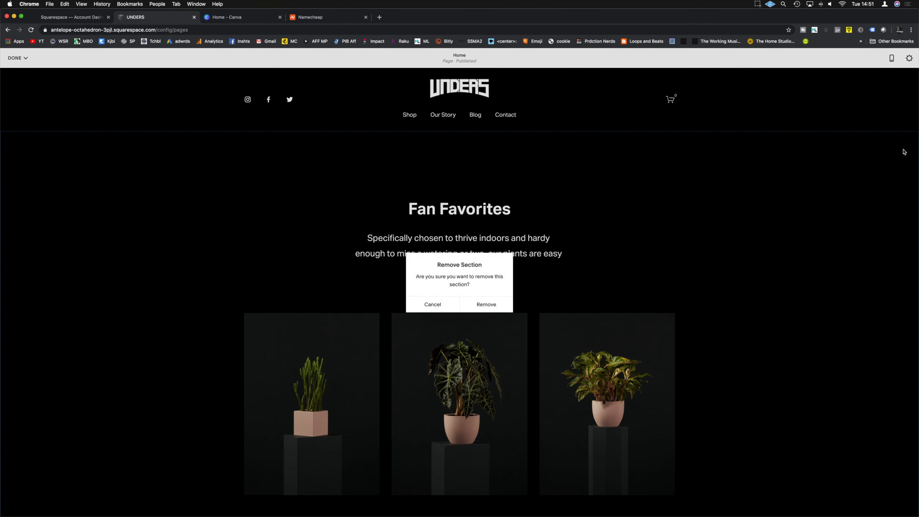
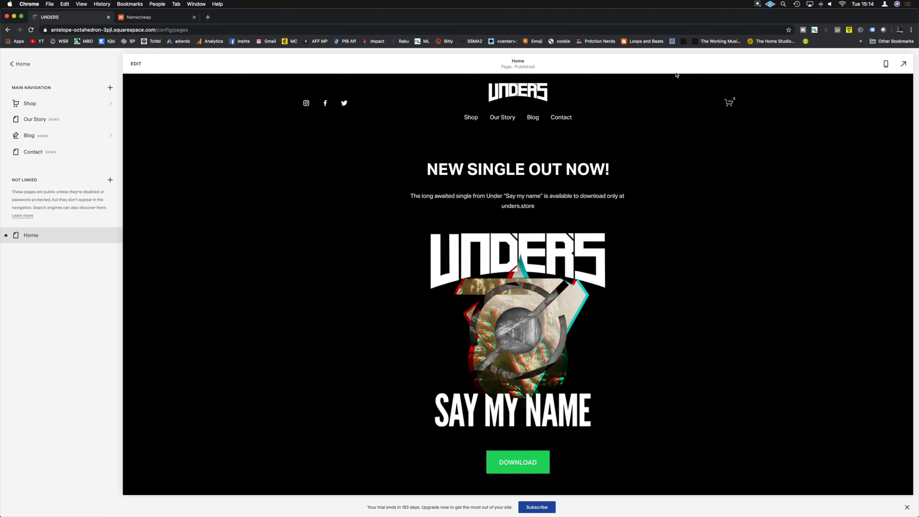
Step: Delete the background image of the "They grow up so fast." newsletter section on the Home page and have it use the default color theme
scroll(732, 198, "down", 5)
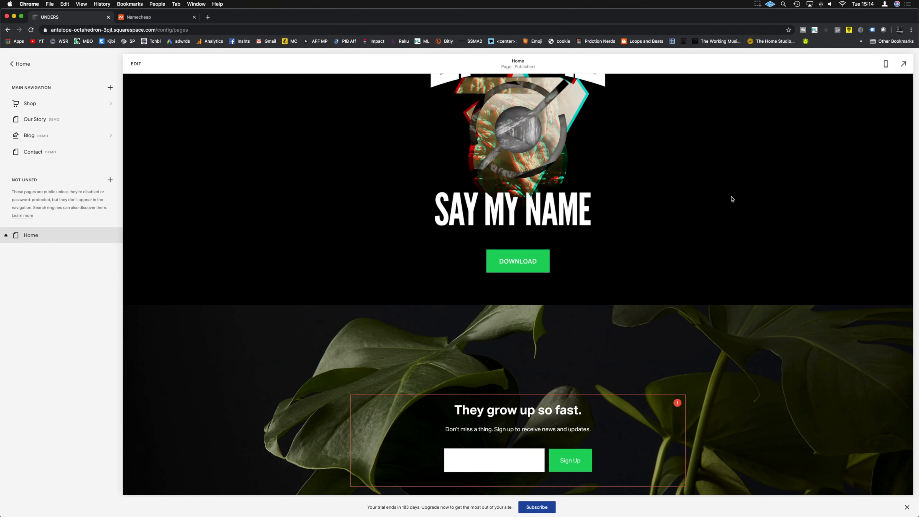
scroll(732, 199, "down", 4)
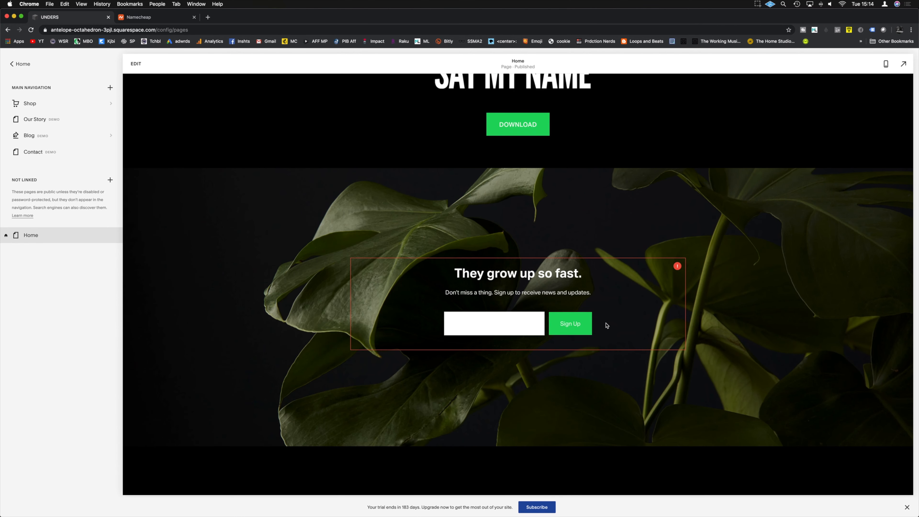
left_click(141, 68)
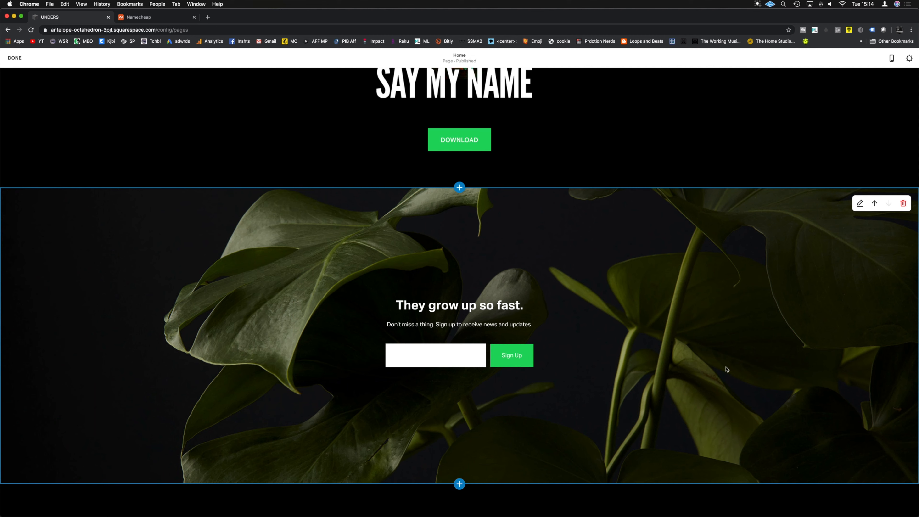
left_click(860, 203)
left_click(851, 209)
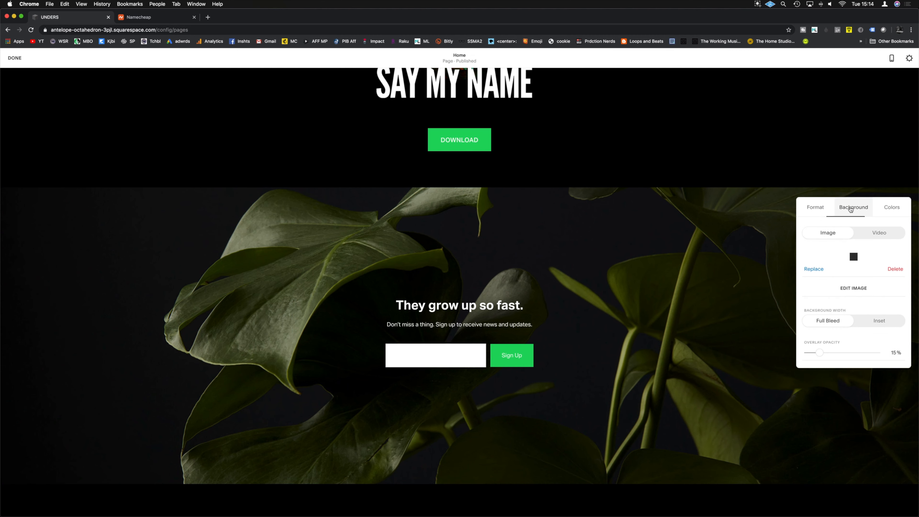
left_click(890, 331)
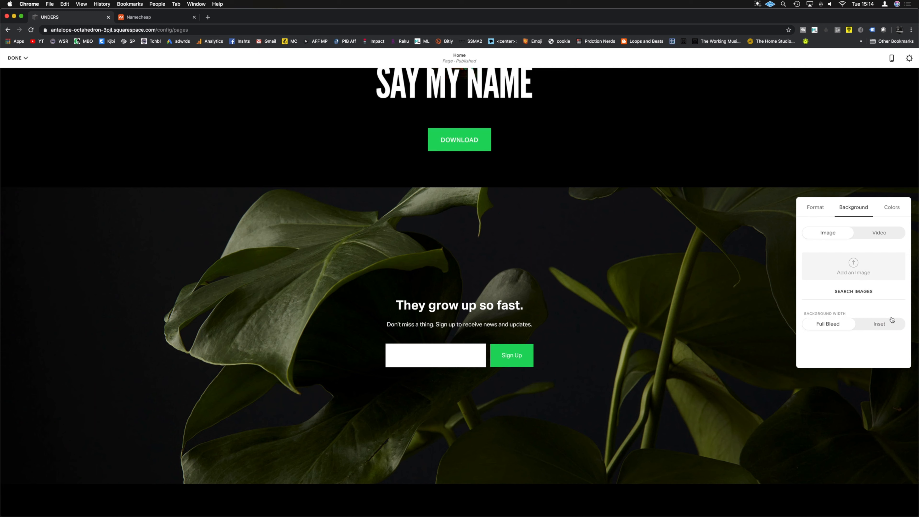
left_click(893, 208)
left_click(898, 233)
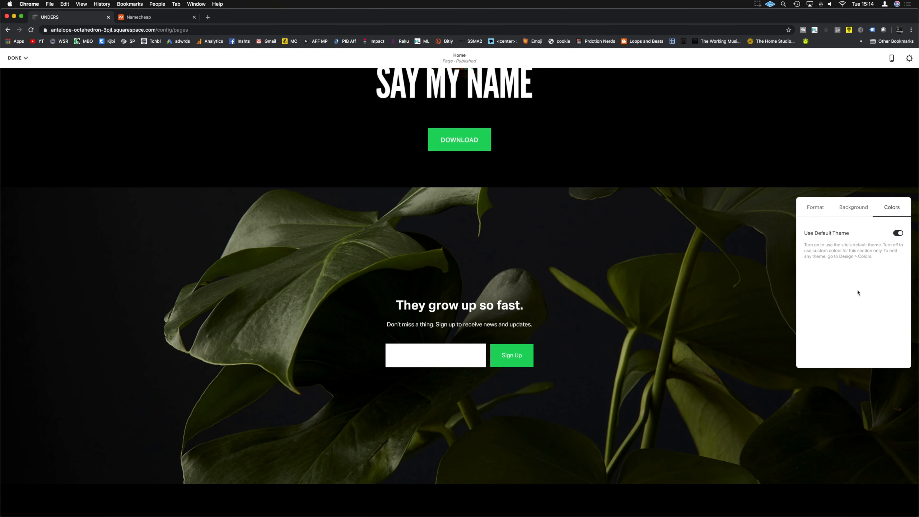
Step: Set the newsletter section's content width and section height both to S
left_click(853, 207)
left_click(815, 207)
left_click(816, 270)
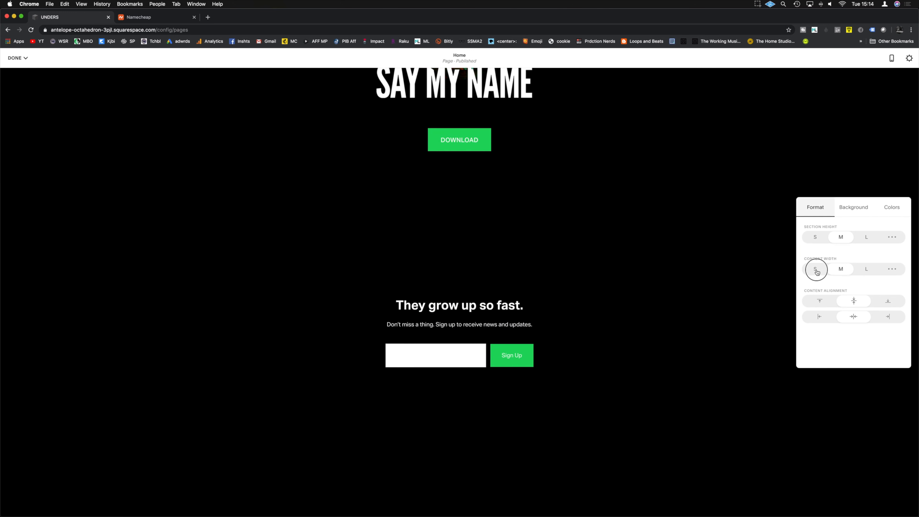
left_click(818, 238)
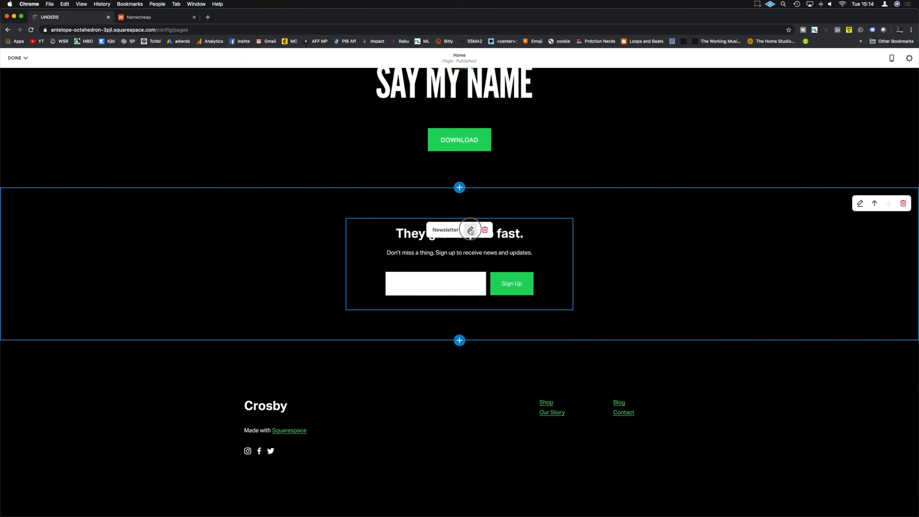
Step: Open the newsletter block for editing and set its form name to "Email List"
left_click(470, 230)
left_click_drag(625, 350, 568, 350)
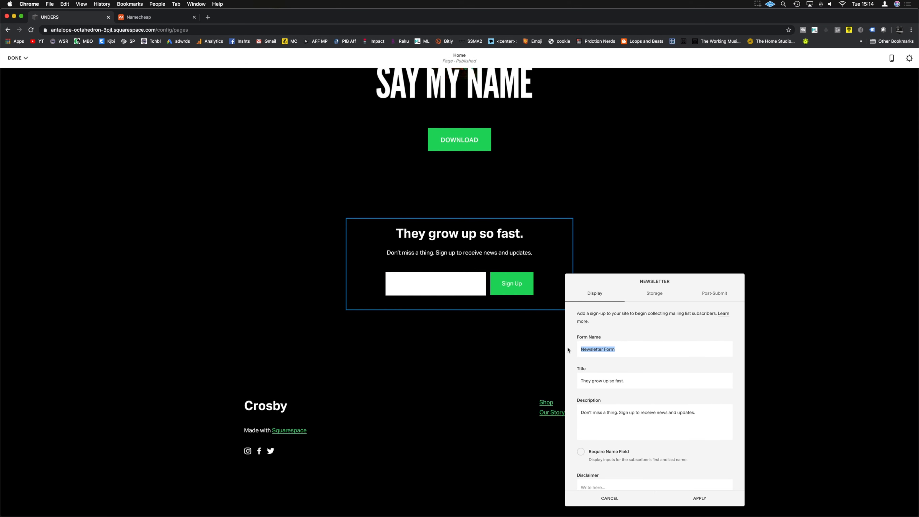
key("BackSpace")
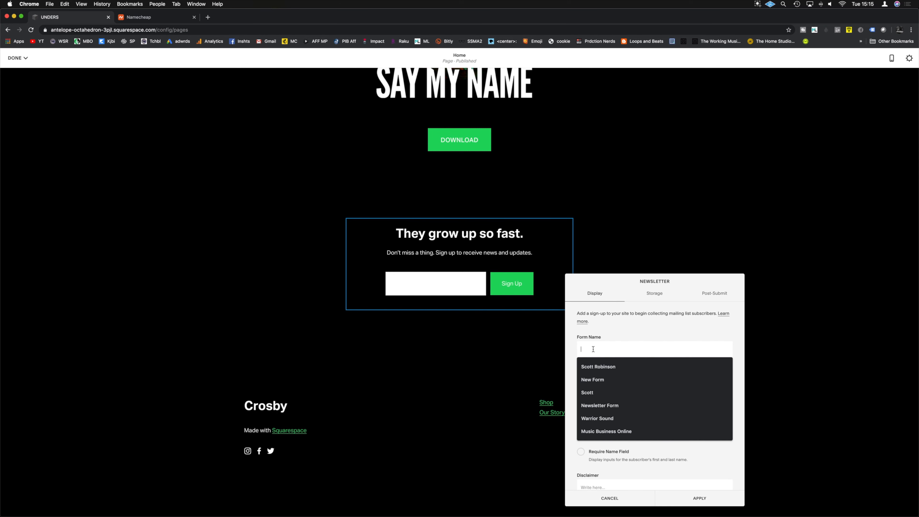
type("Email List")
key("Tab")
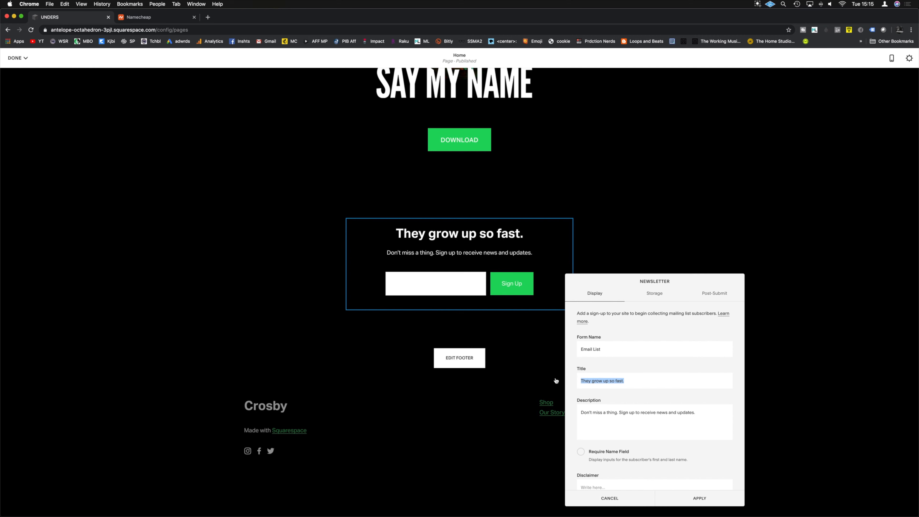
type("Reach out")
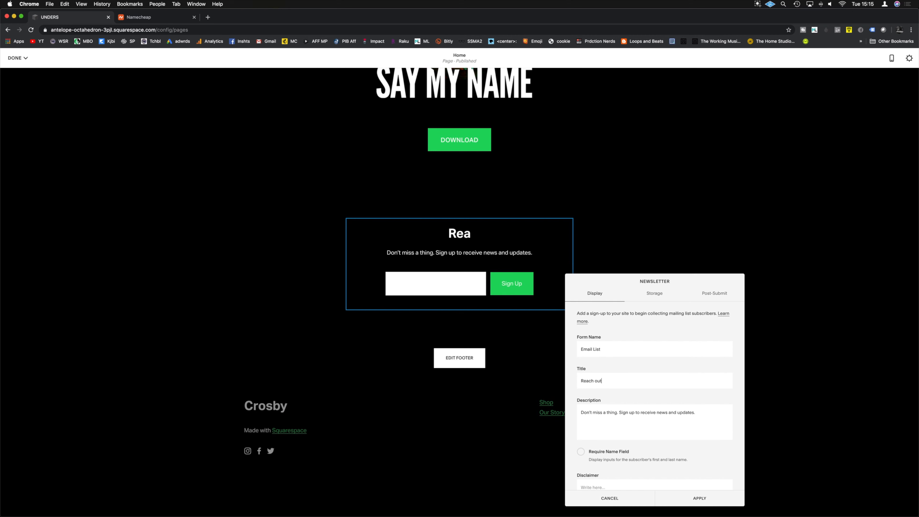
type(" an ask")
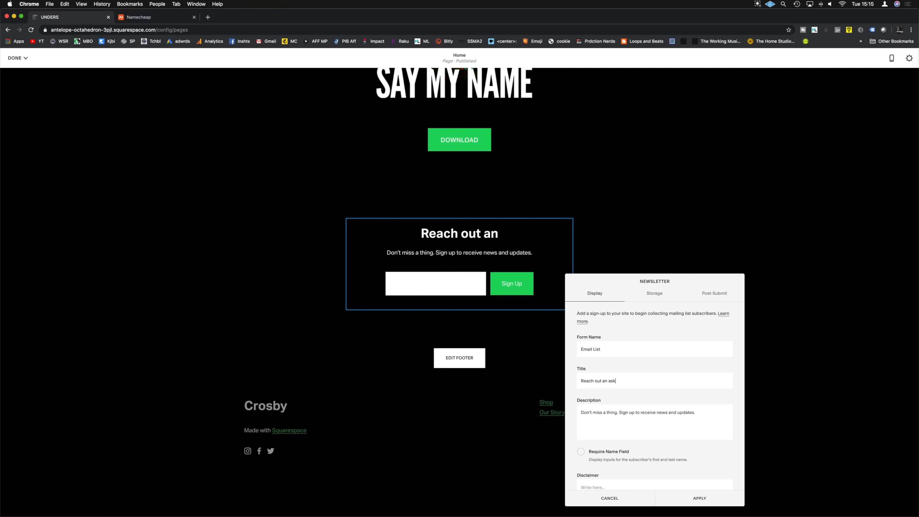
type("?")
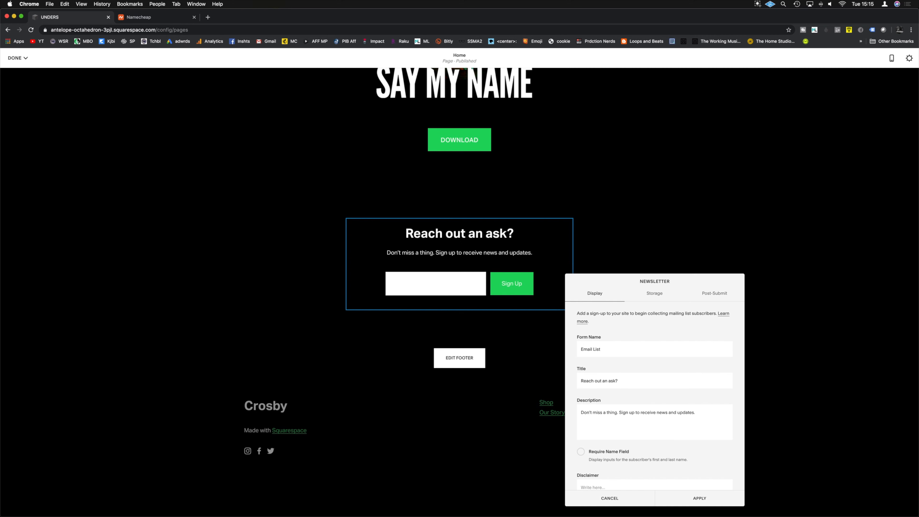
left_click(597, 381)
type("OA")
Step: Set the newsletter's title to "Question?" and its description to "Reach out ot unders by joining the mailing list."
triple_click(601, 381)
type("Question?")
left_click_drag(699, 413, 577, 412)
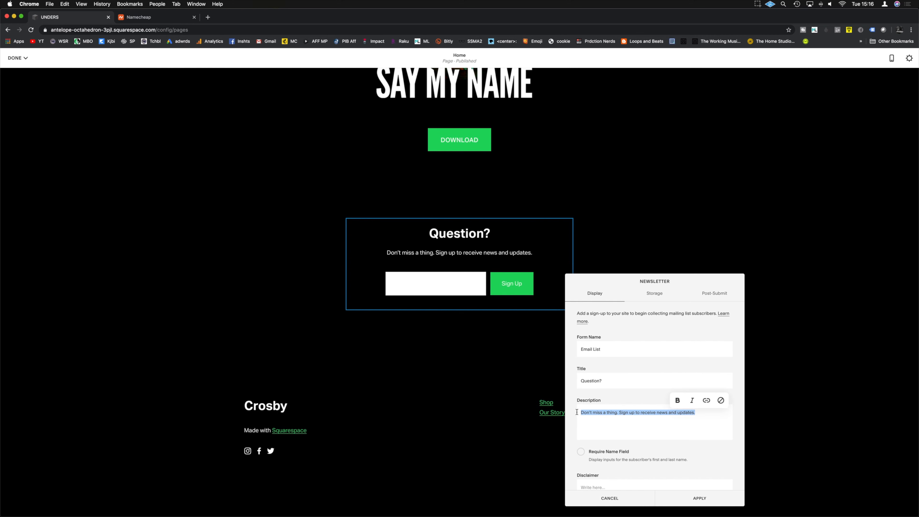
type("Reach out ot unders by joining the mailing list.")
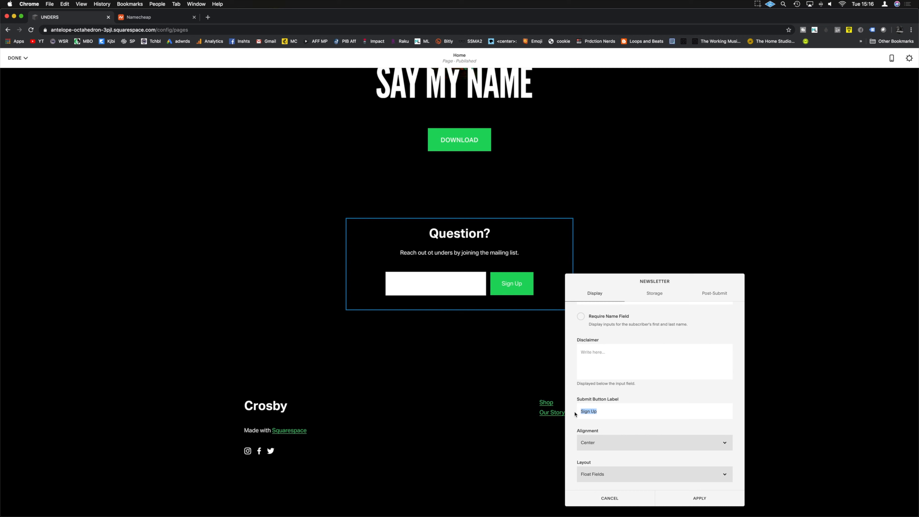
Step: Set the newsletter's submit button label to "Ask", and try the required name field before switching it off again
type("Ask")
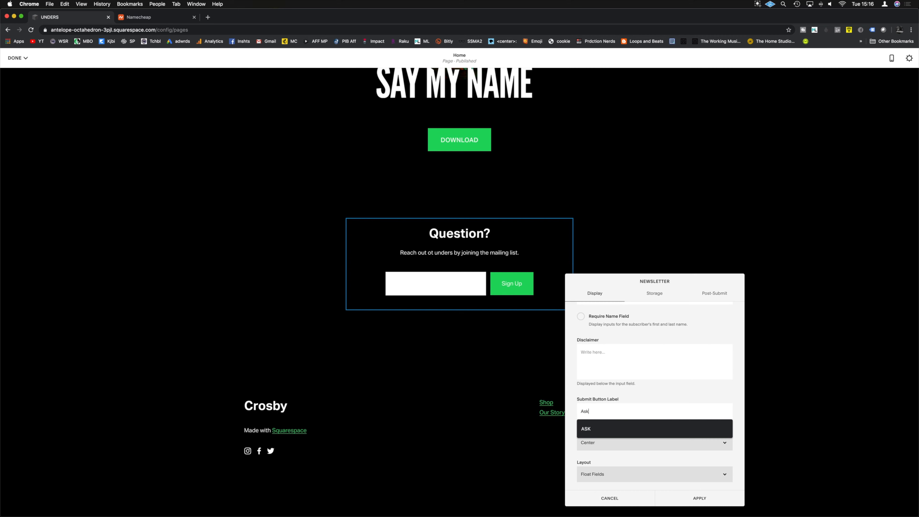
left_click(574, 409)
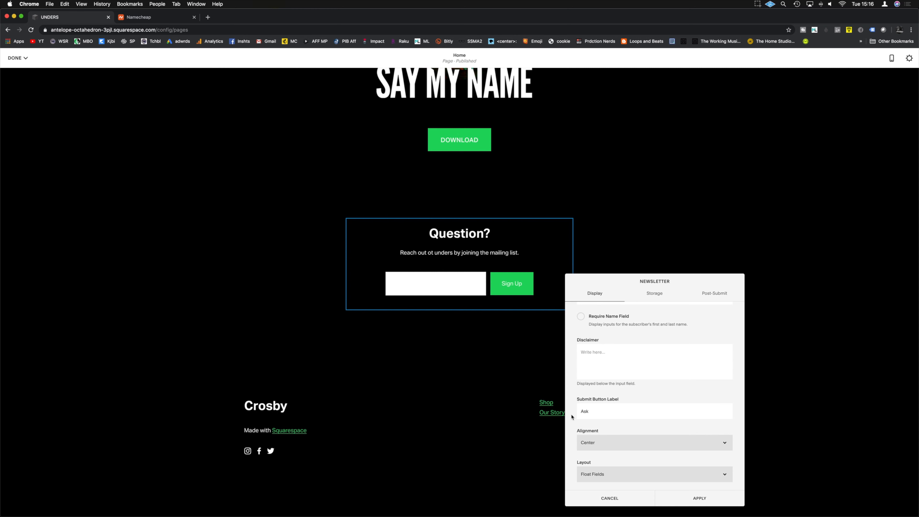
scroll(615, 442, "up", 5)
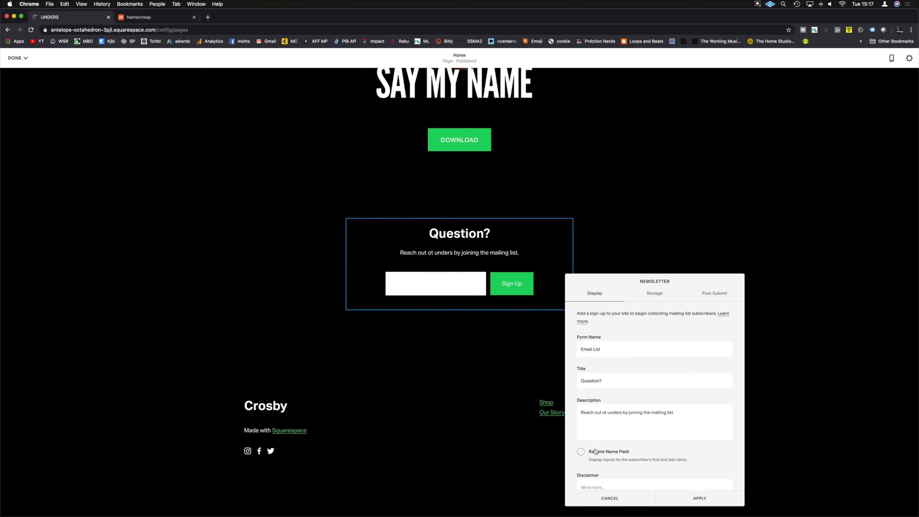
left_click(580, 451)
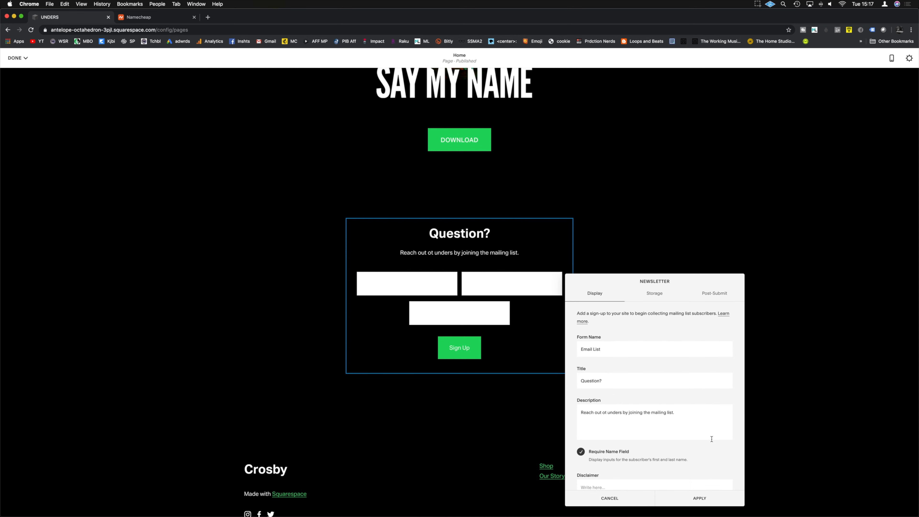
left_click(581, 452)
Step: Connect Google Drive as the newsletter form's storage and grant Squarespace access to the Google account
left_click(655, 293)
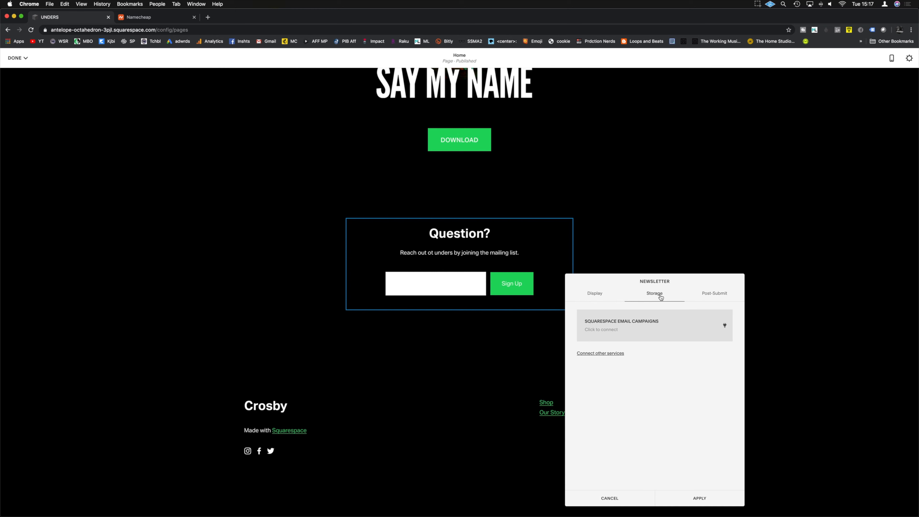
left_click(614, 354)
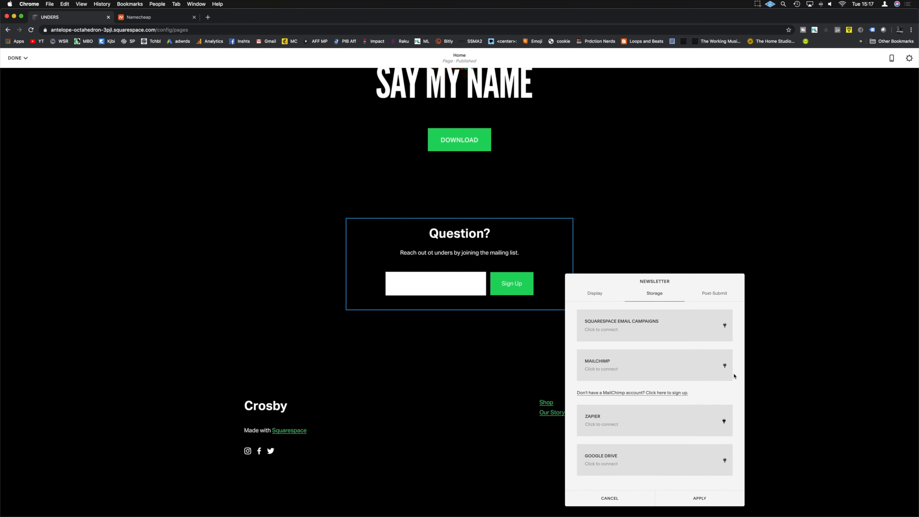
left_click(720, 460)
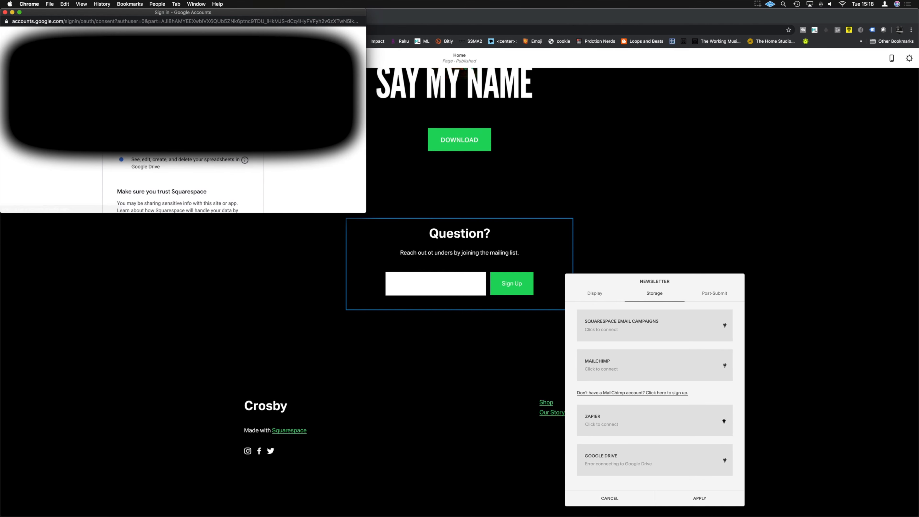
scroll(183, 163, "down", 5)
left_click(234, 180)
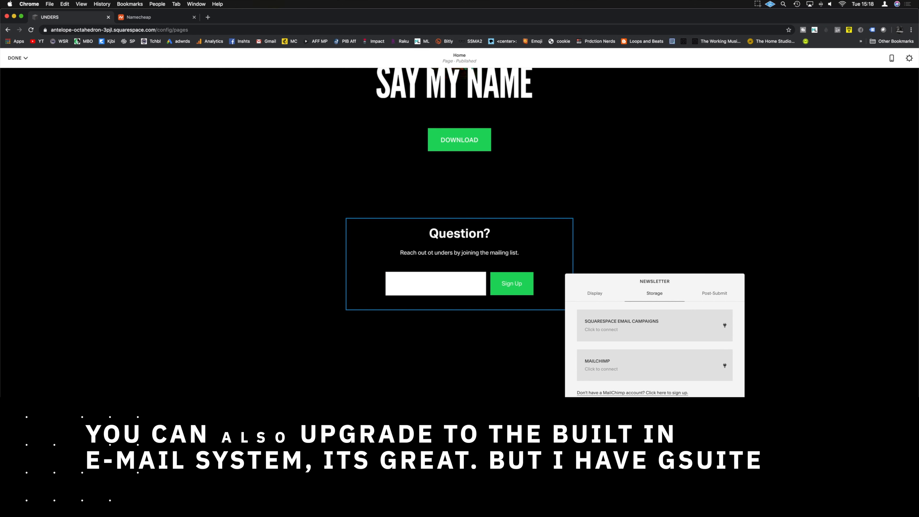
Step: Save the Home page changes and finish editing the page
left_click(718, 117)
scroll(667, 222, "up", 5)
left_click(23, 74)
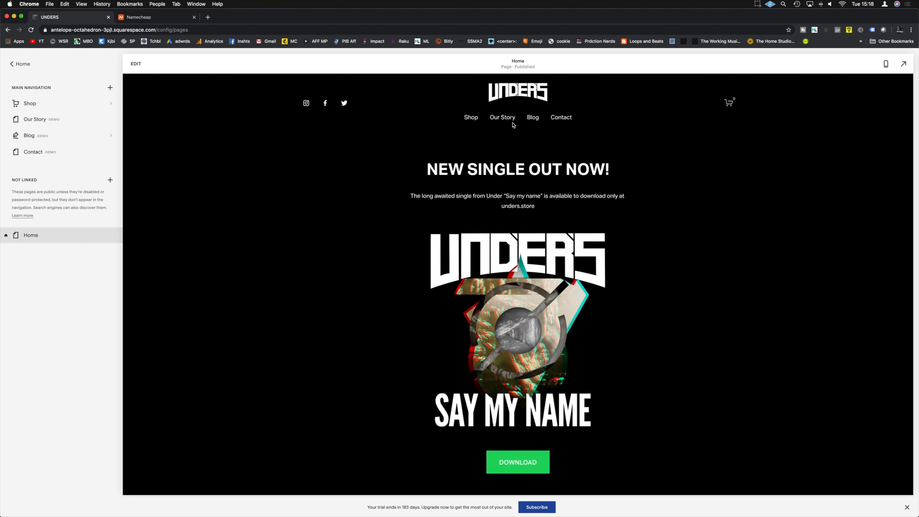
Step: Move the Our Story, Blog and Contact pages from the main navigation to the Not Linked pages
left_click_drag(35, 119, 36, 218)
left_click_drag(29, 119, 51, 240)
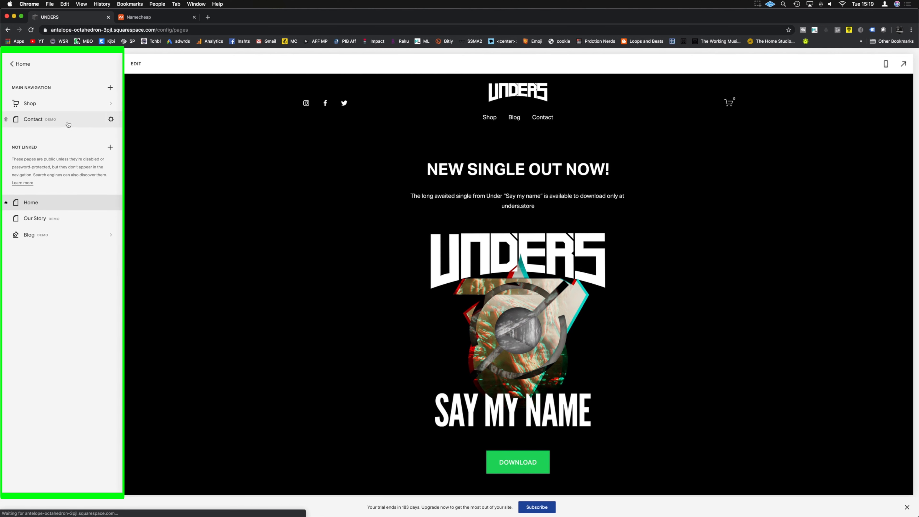
left_click_drag(72, 122, 49, 248)
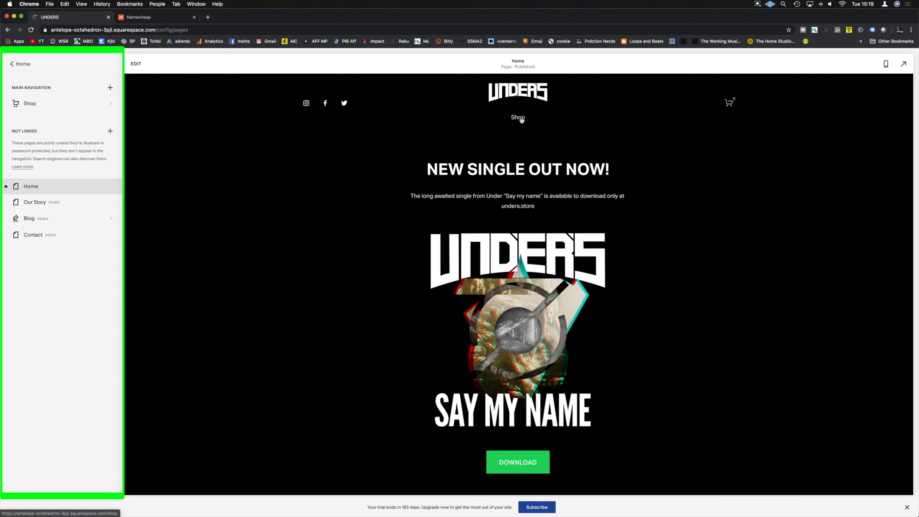
Step: Look over the template's Shop page and its products, and move the page from the main navigation to Not Linked
left_click(51, 104)
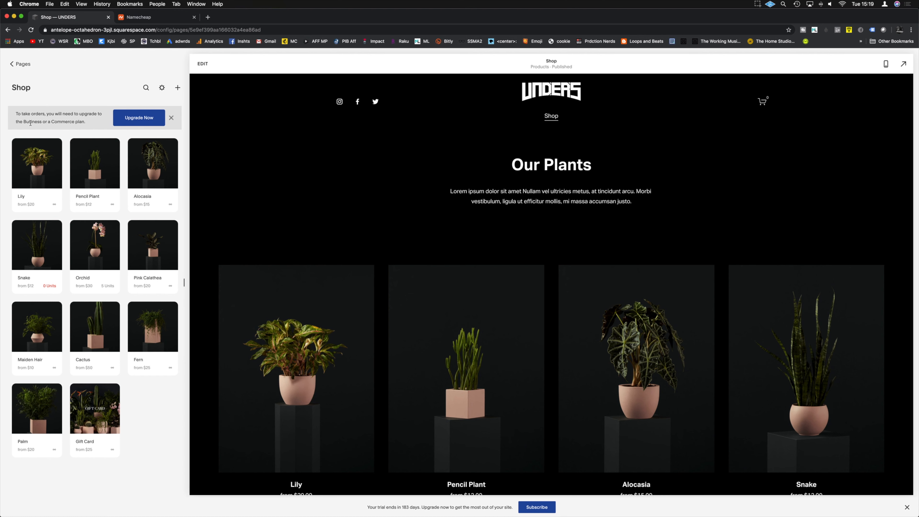
left_click(19, 64)
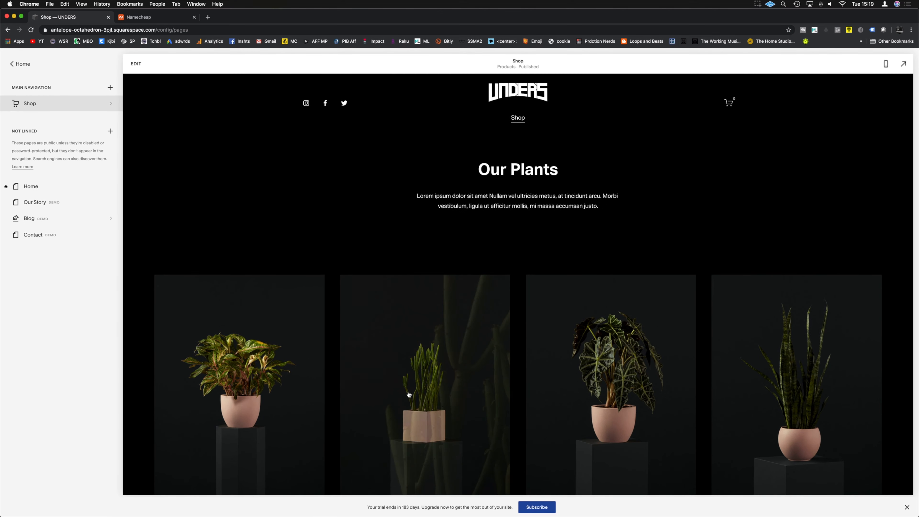
scroll(395, 384, "down", 15)
scroll(427, 355, "up", 15)
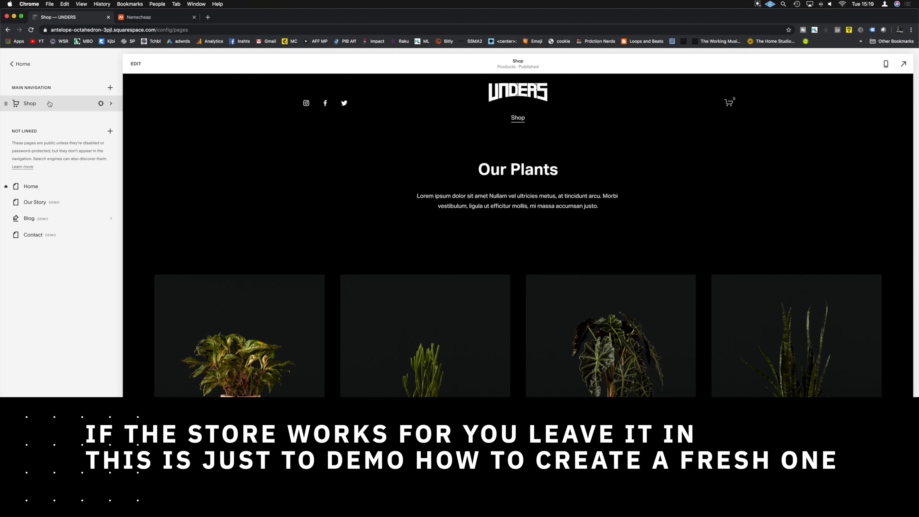
left_click_drag(50, 103, 55, 258)
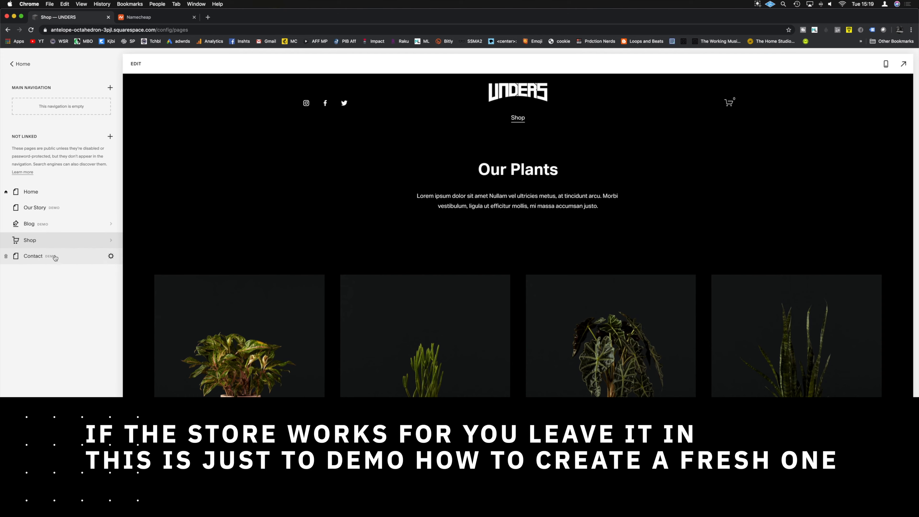
Step: Add a new store page to the main navigation using the Store 2 layout
left_click(110, 89)
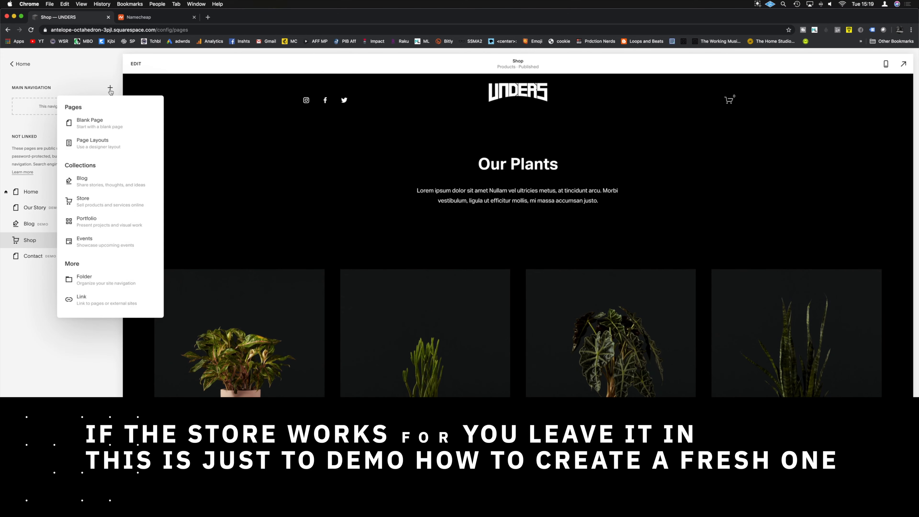
left_click(97, 197)
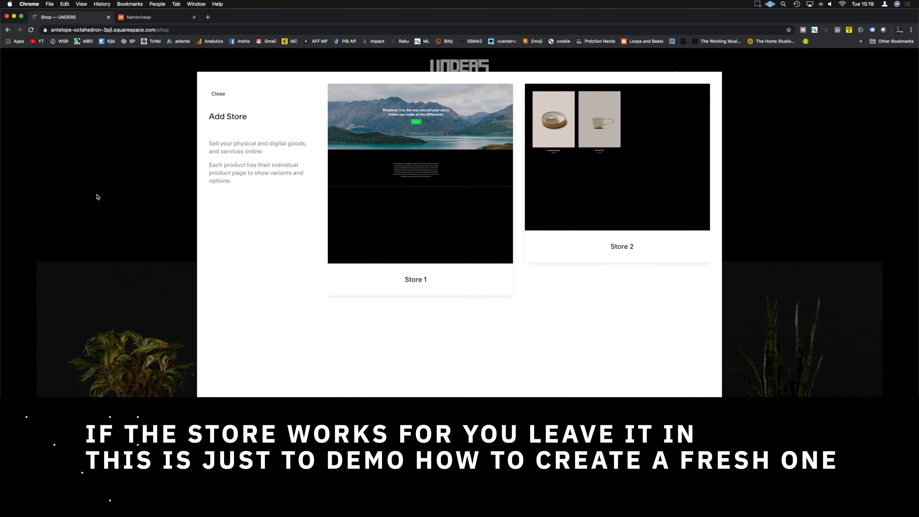
left_click(618, 156)
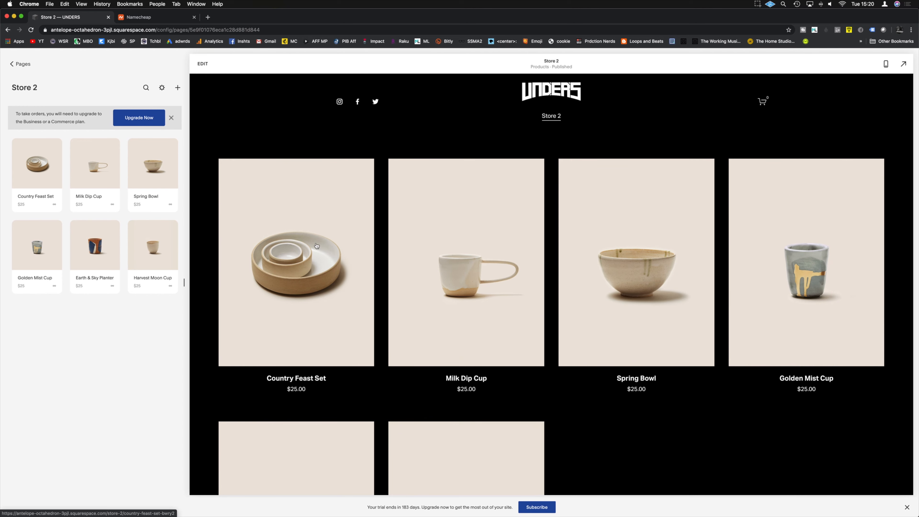
Step: Set the new store's page title to Music and its navigation title to store, and save the settings
left_click(161, 88)
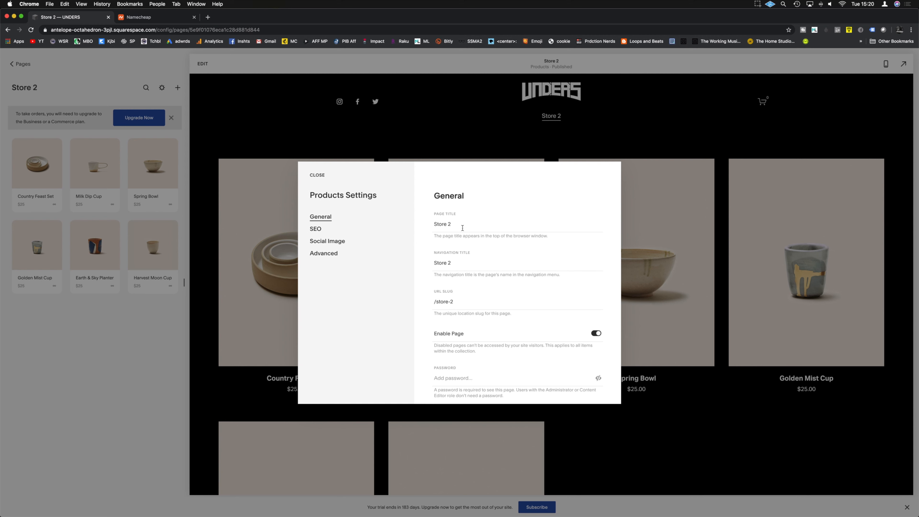
left_click_drag(462, 227, 421, 228)
type("Music")
left_click_drag(457, 264, 419, 263)
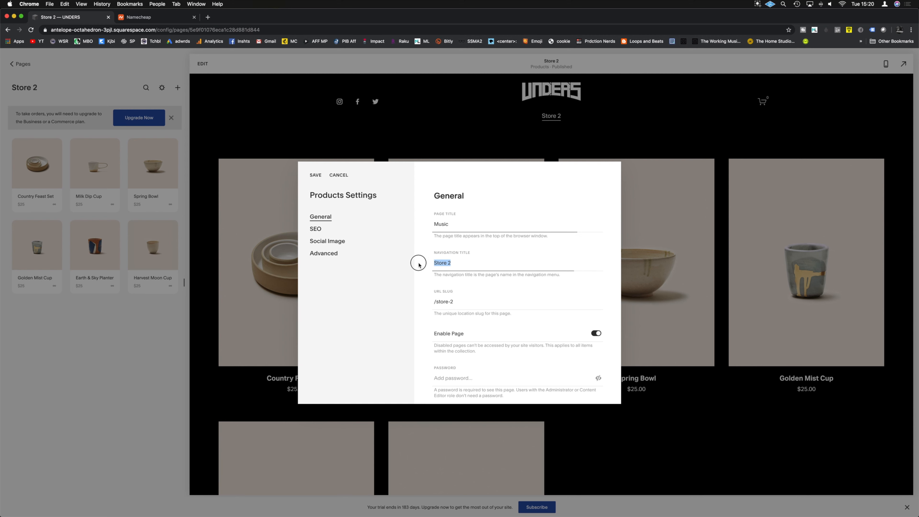
type("store")
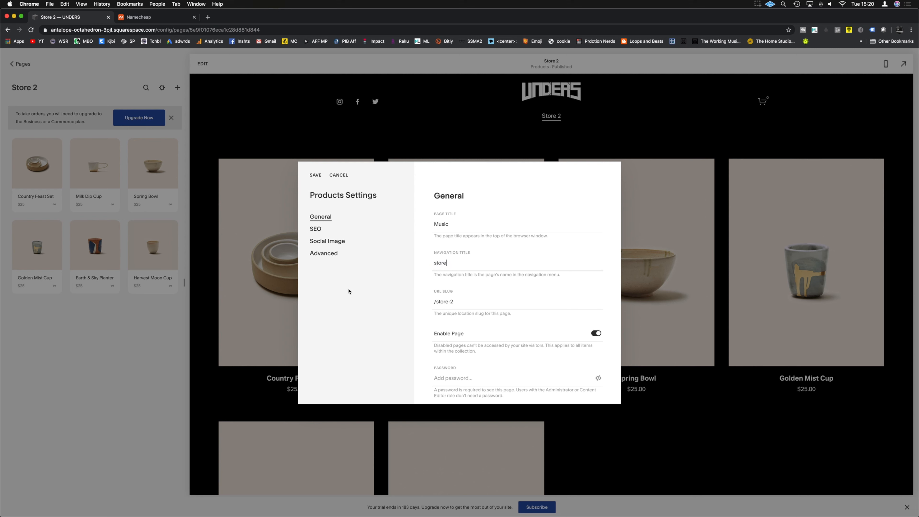
left_click(315, 175)
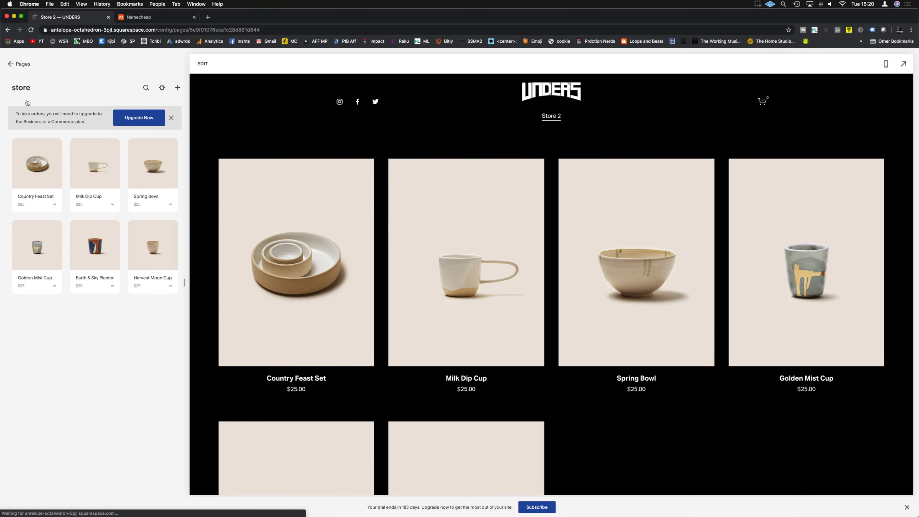
Step: Delete the template's Shop page and save the new store's URL slug as /store
left_click(23, 64)
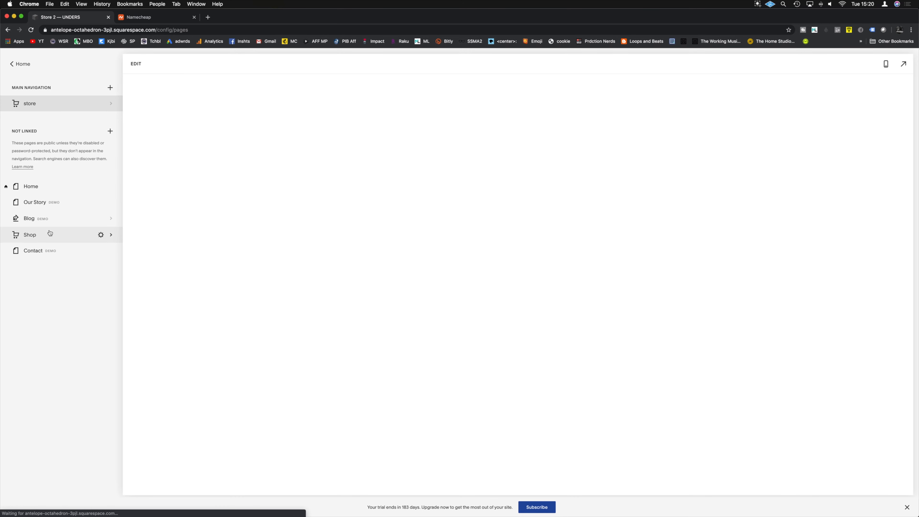
left_click(50, 234)
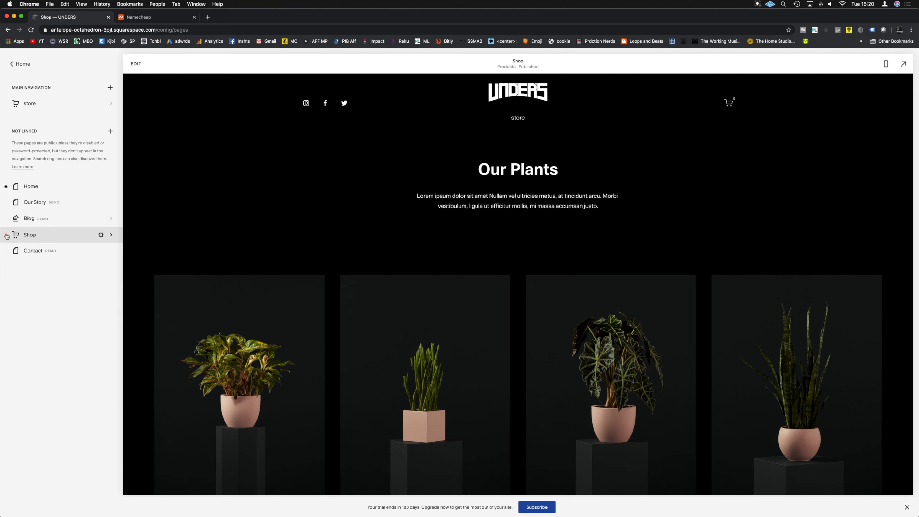
left_click(6, 235)
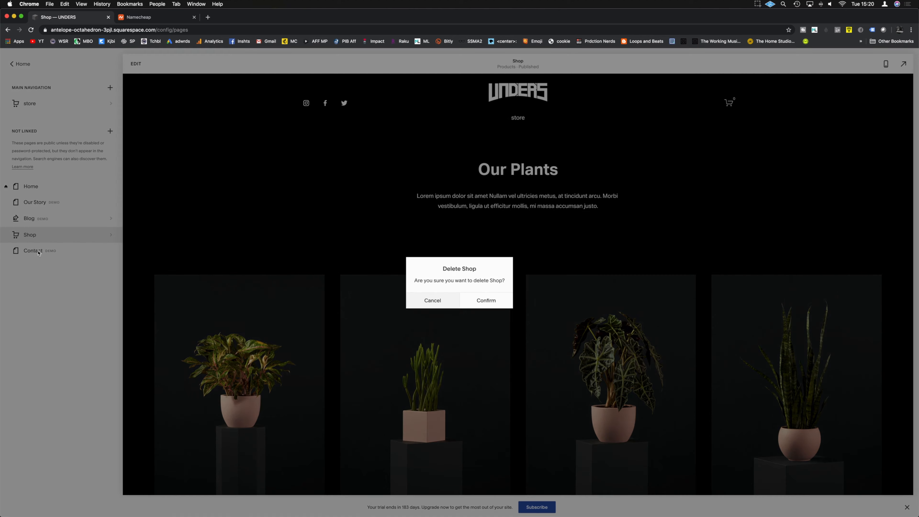
left_click(485, 301)
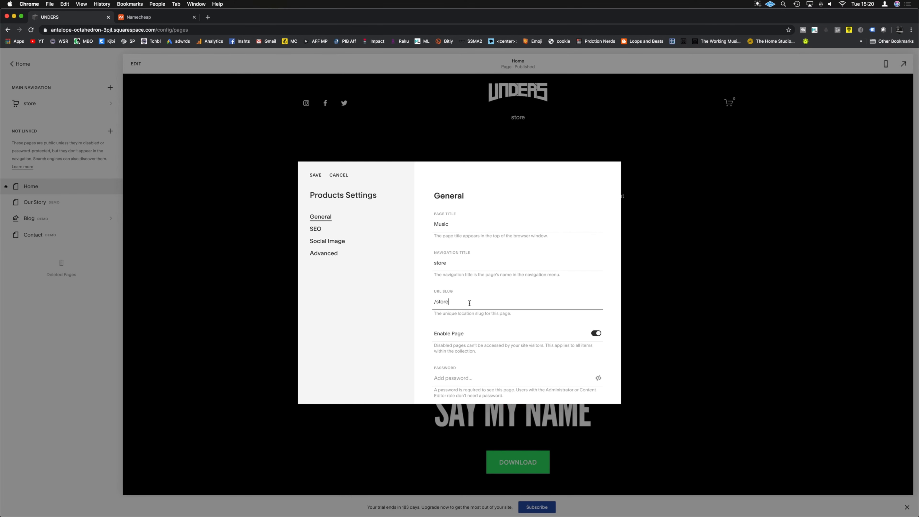
left_click(315, 176)
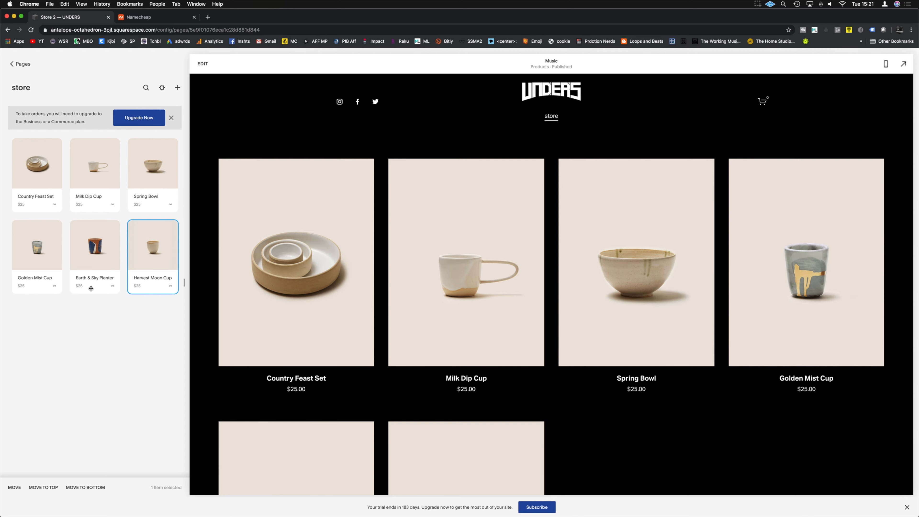
Step: Delete the demo products from the store, such as Country Feast Set, then refresh the site and reopen the store
left_click(33, 183)
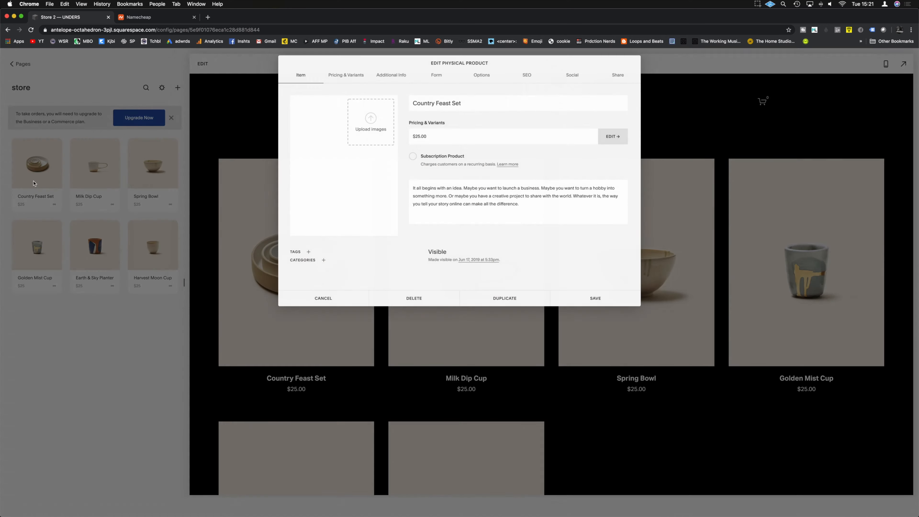
left_click_drag(33, 184, 404, 301)
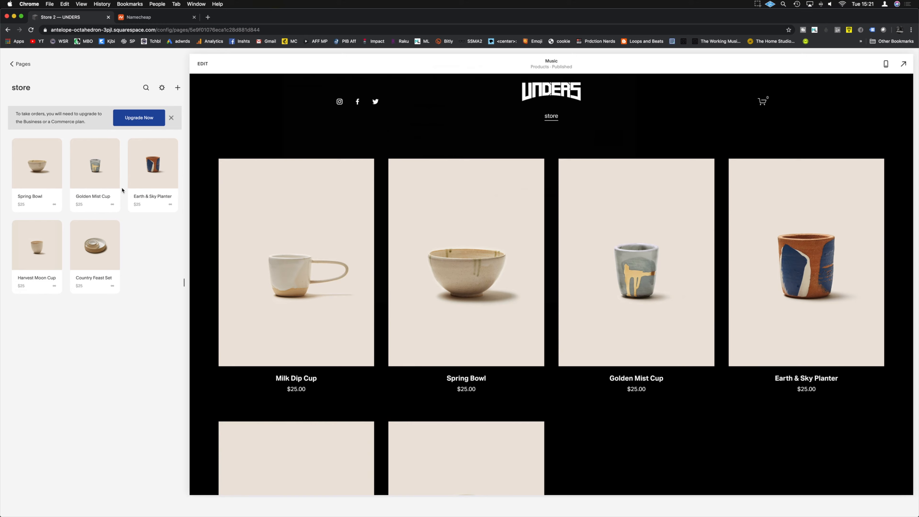
left_click(31, 30)
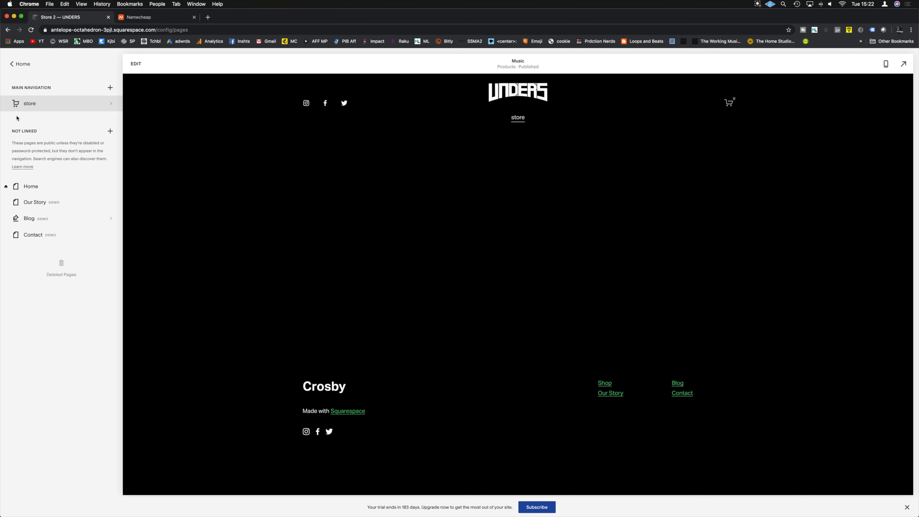
left_click(41, 108)
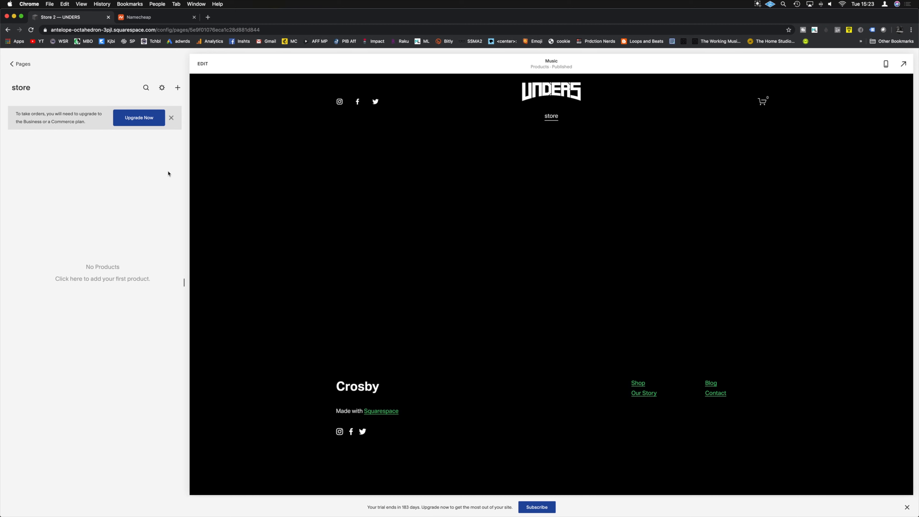
Step: Create a digital product in the store and upload Say my name Cover 3.jpg as its image
left_click(178, 88)
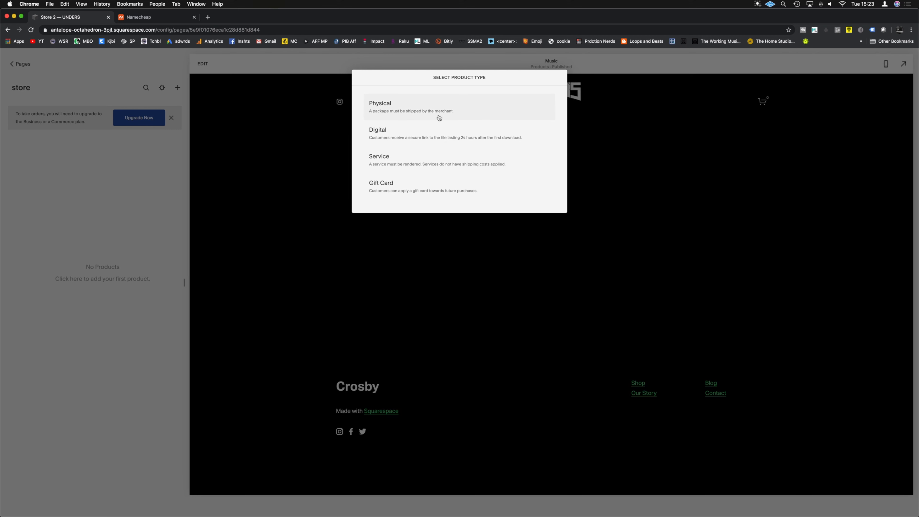
left_click(400, 139)
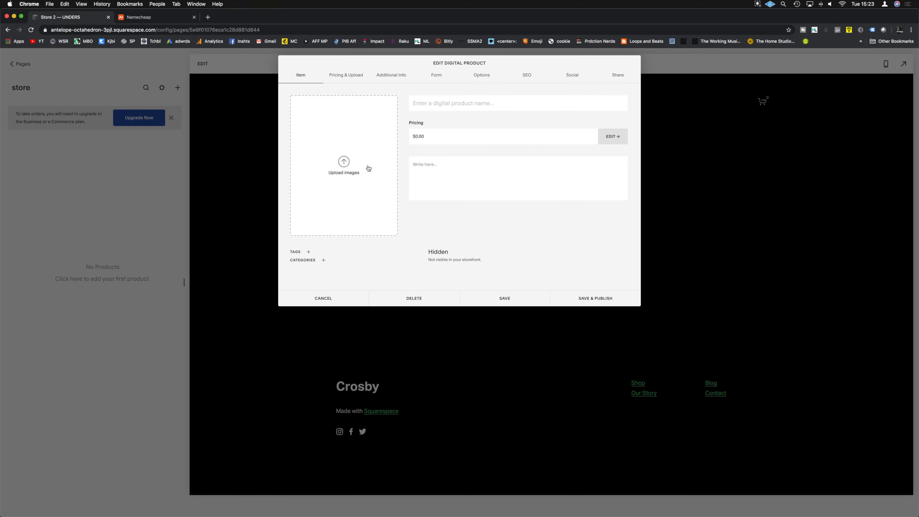
left_click(344, 164)
left_click(271, 69)
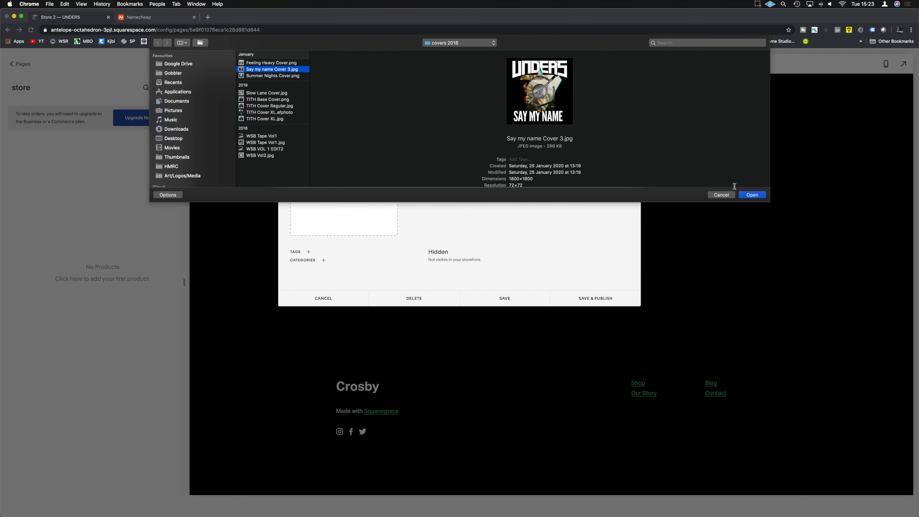
left_click(752, 195)
Step: Name the digital product "Unders - Say my name (Download)"
left_click(419, 103)
type("Under")
type("s - Say my")
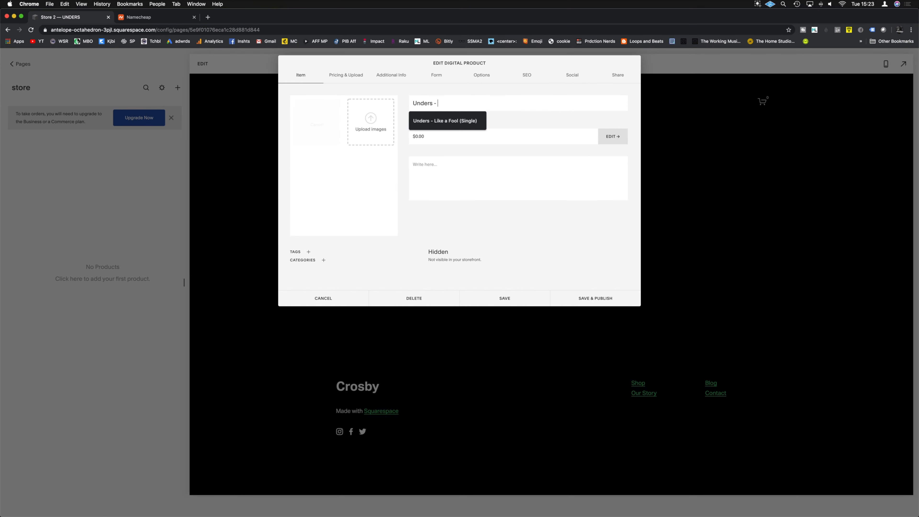
type(" name")
type("(Download)")
Step: Enter the product description "Digital download of the say my name single by Unders", correcting the spelling of Digital
left_click(440, 171)
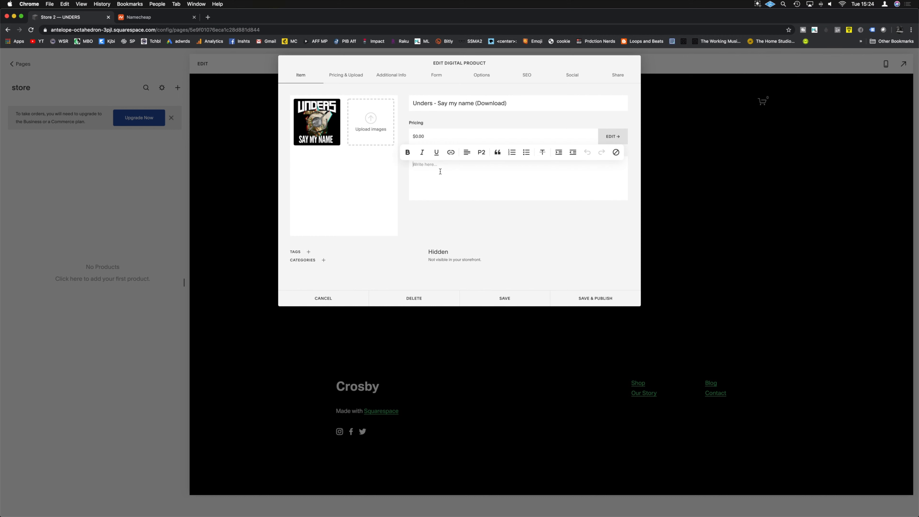
type("Digitial download of the say my name single by Unders")
right_click(421, 165)
left_click(427, 170)
Step: Add the tag unders and the category music to the digital product
left_click(324, 260)
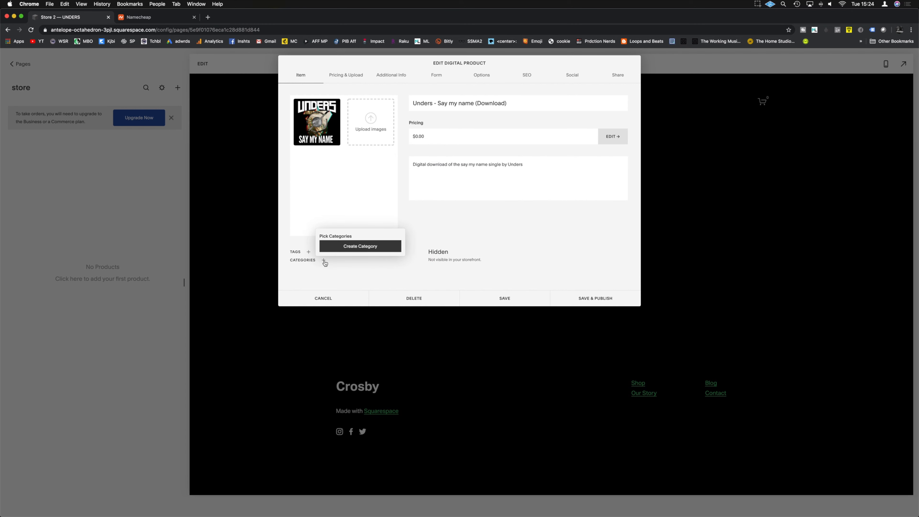
left_click(308, 253)
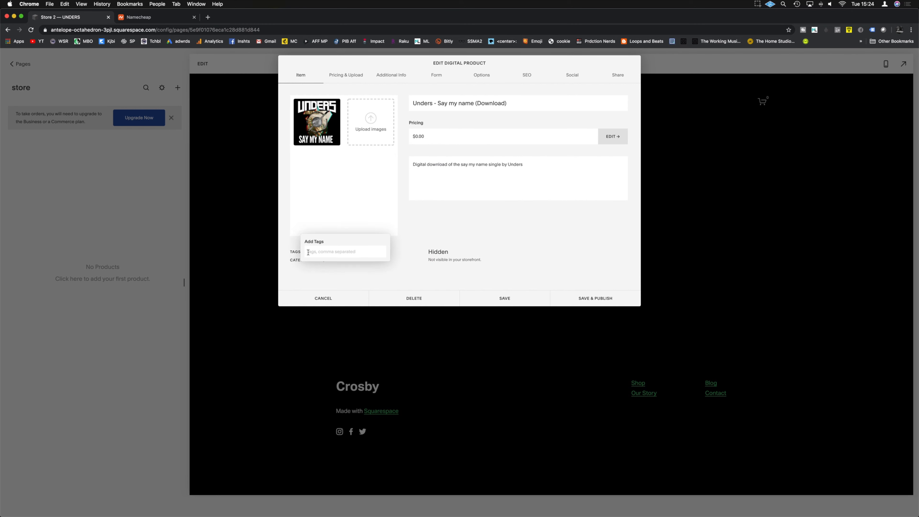
type("unders")
key("Return")
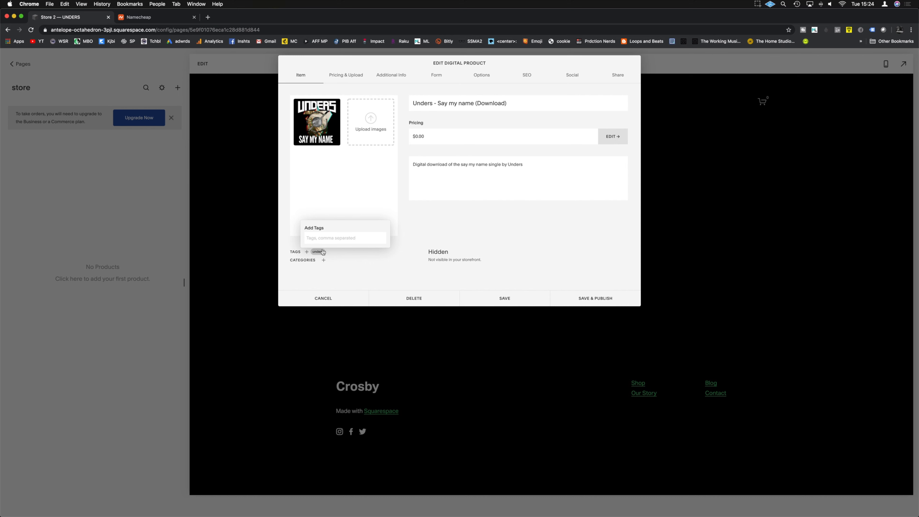
left_click(324, 260)
type("music")
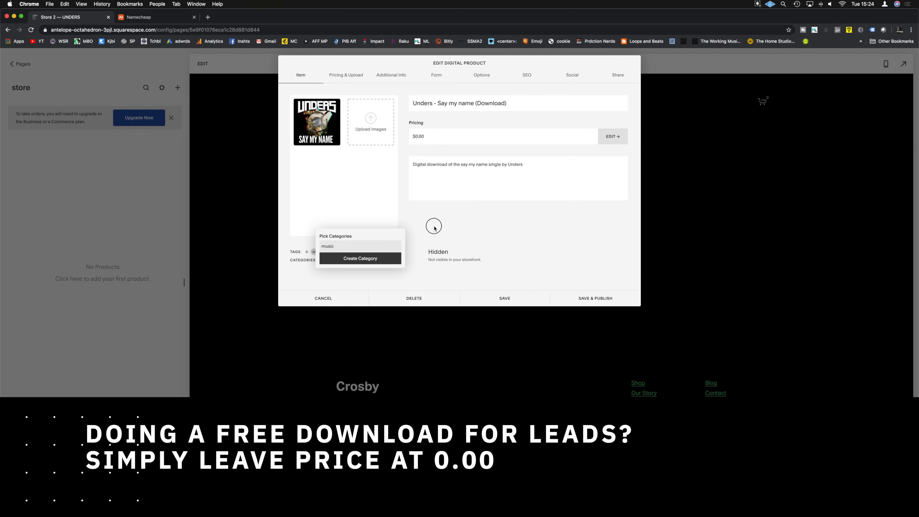
left_click(434, 226)
Step: Set the digital product's price to $0.99 and sale price to $0.50, switching On Sale on and off again
left_click_drag(450, 140, 383, 136)
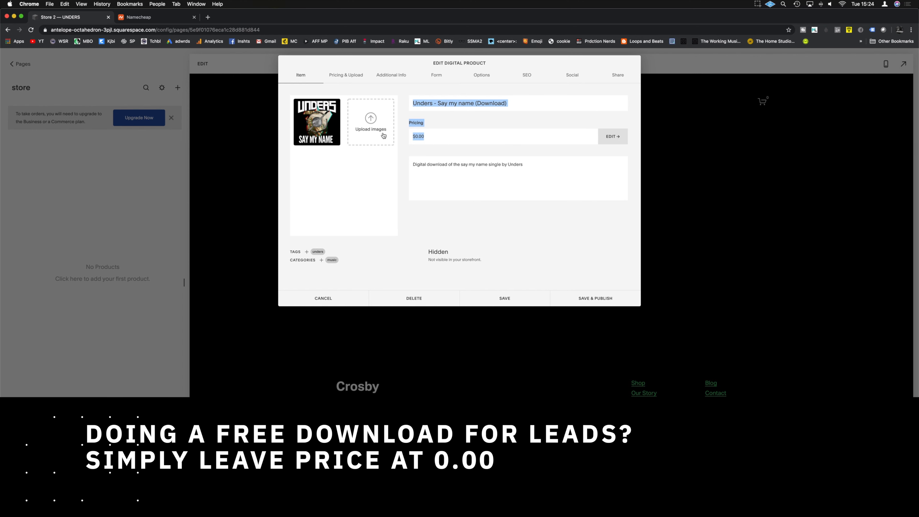
left_click(438, 141)
left_click(409, 110)
type("0.99")
left_click(409, 143)
type("0.50")
left_click(391, 165)
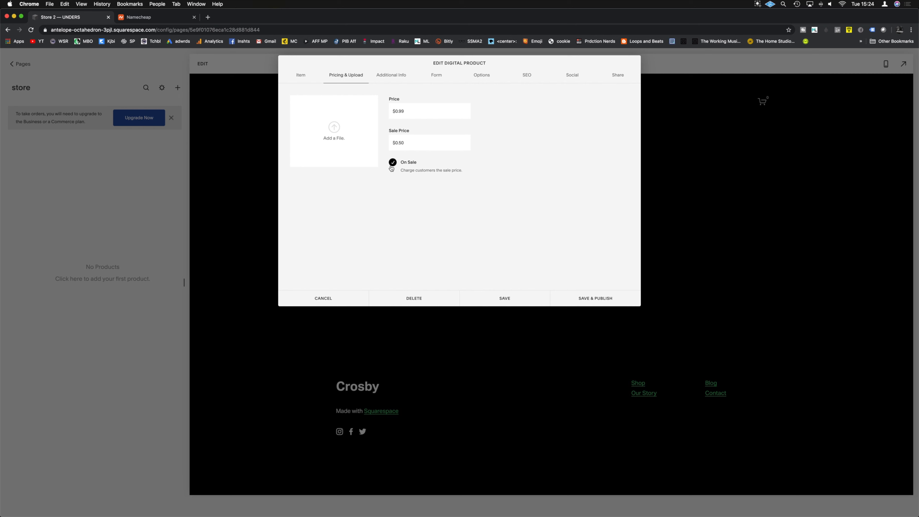
left_click(392, 165)
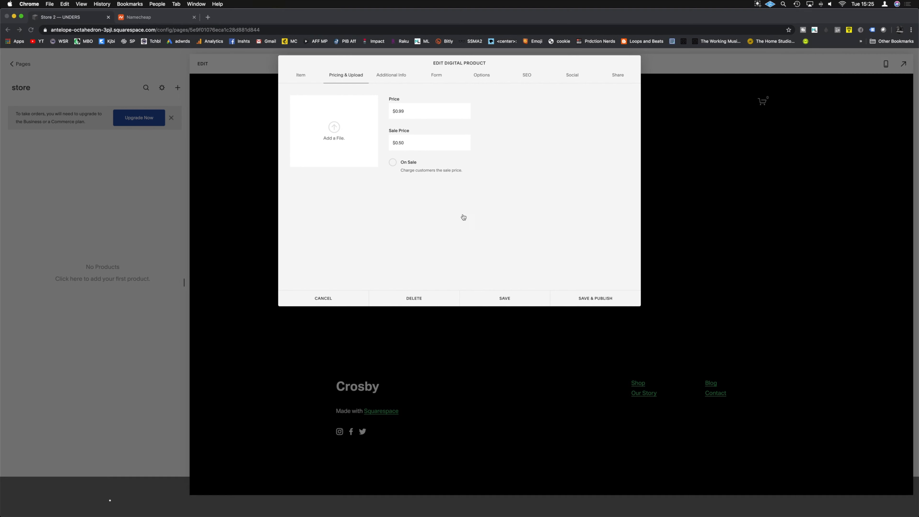
Step: Add Say my name Cover 3.jpg as the digital product's download file
left_click(342, 136)
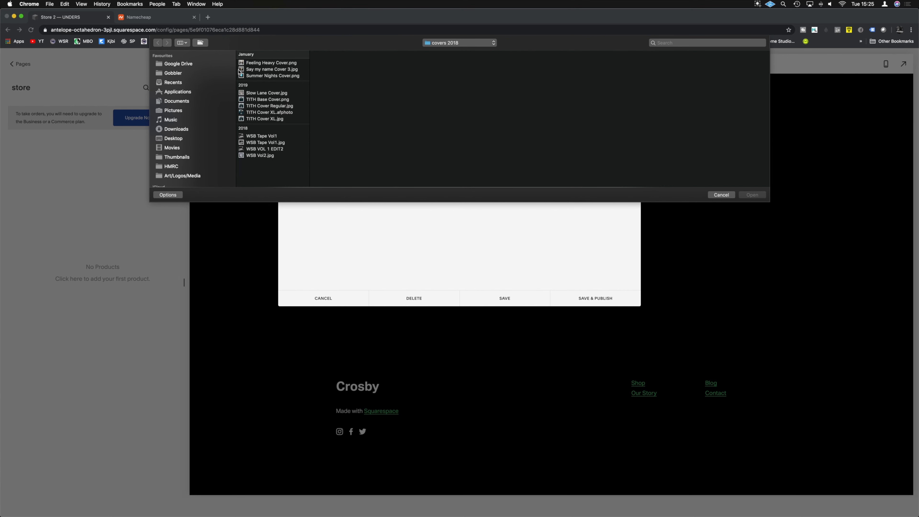
left_click(262, 69)
key("Return")
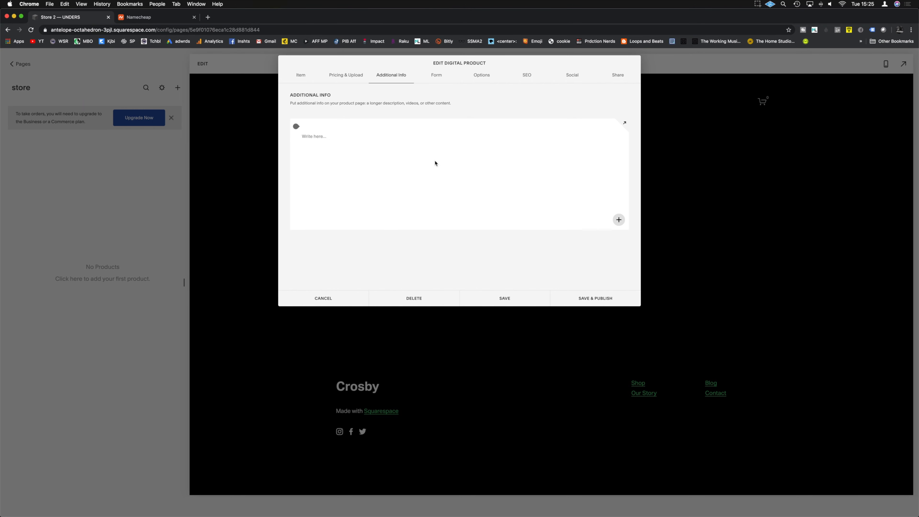
Step: Add a video block to the product's additional info using the YouTube URL of Unders - Like a Fool (Official Video)
left_click(621, 223)
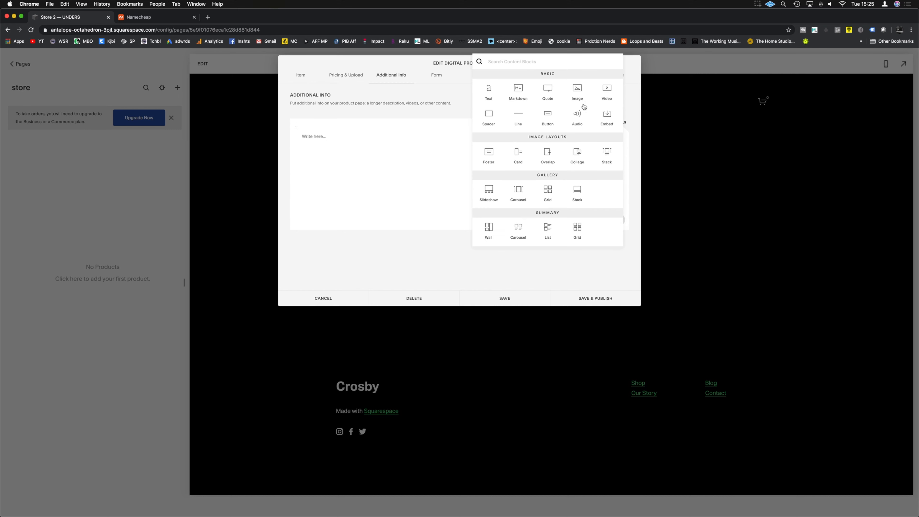
left_click(409, 166)
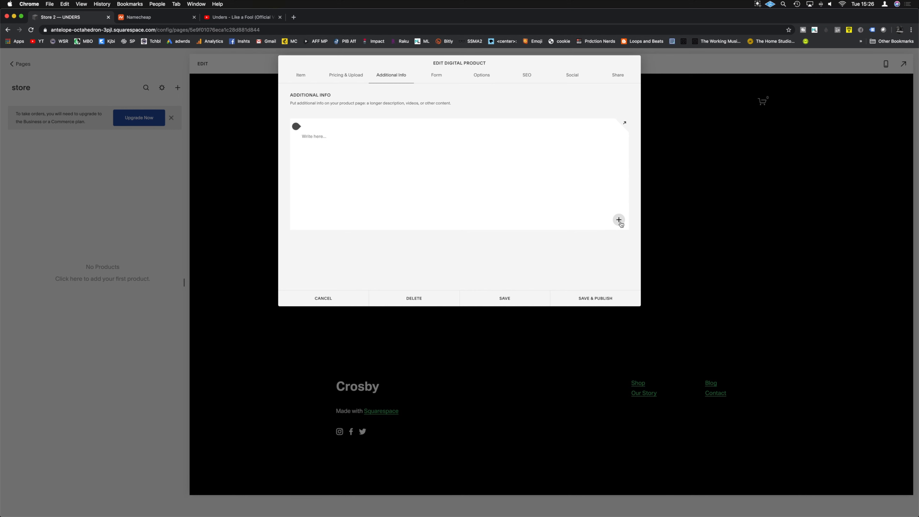
left_click(620, 221)
left_click(606, 97)
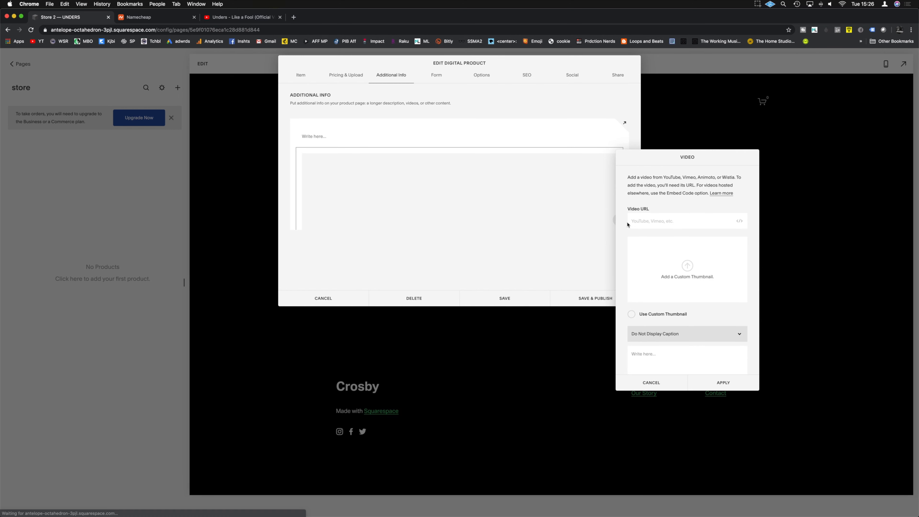
left_click(656, 221)
type("https://www.youtube.com/watch?v=nXal1ucWN7g")
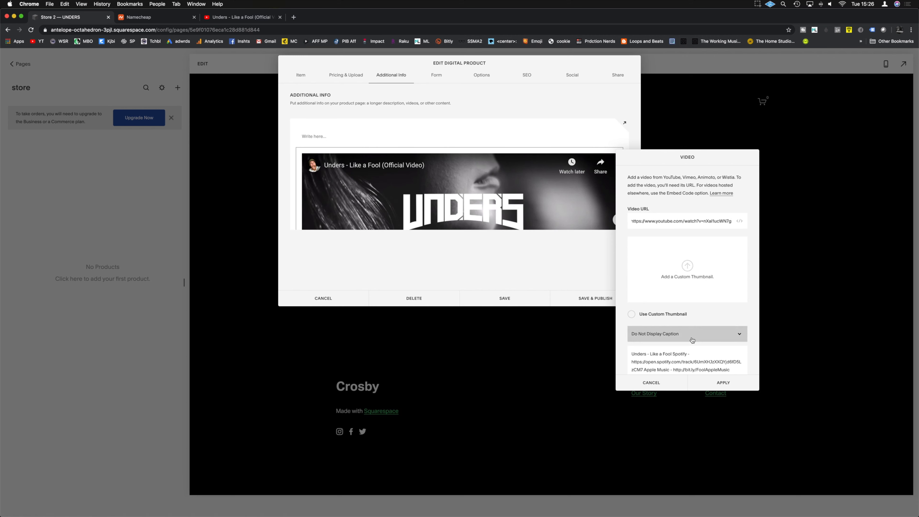
left_click(713, 382)
scroll(428, 188, "down", 5)
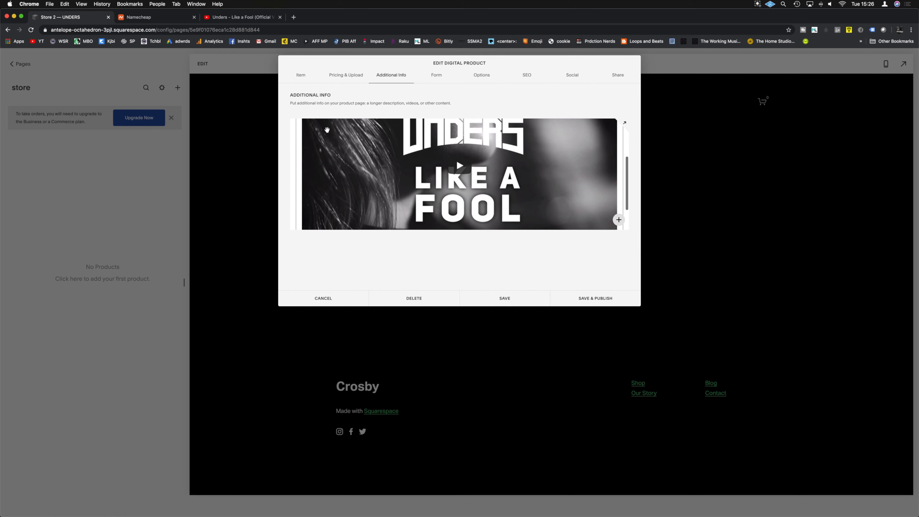
Step: Delete the empty text block above the video in the digital product's additional info
scroll(428, 188, "up", 5)
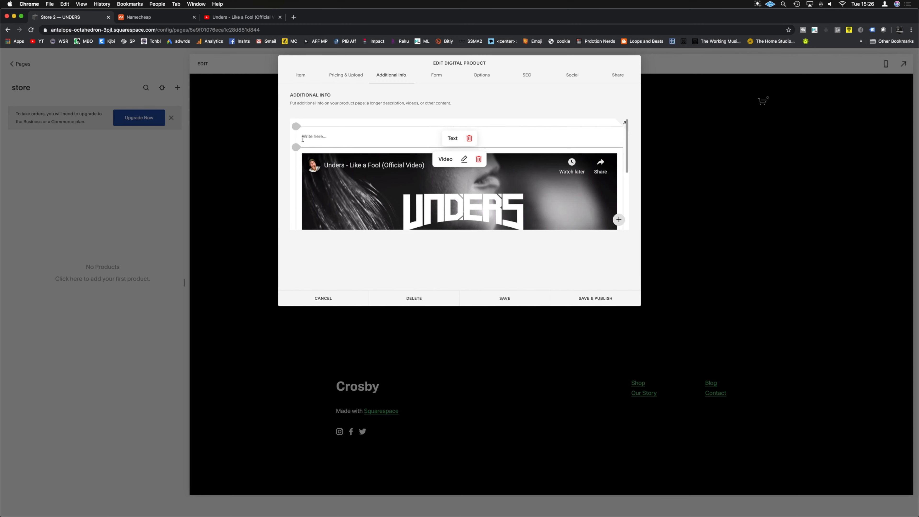
left_click(470, 137)
left_click(509, 166)
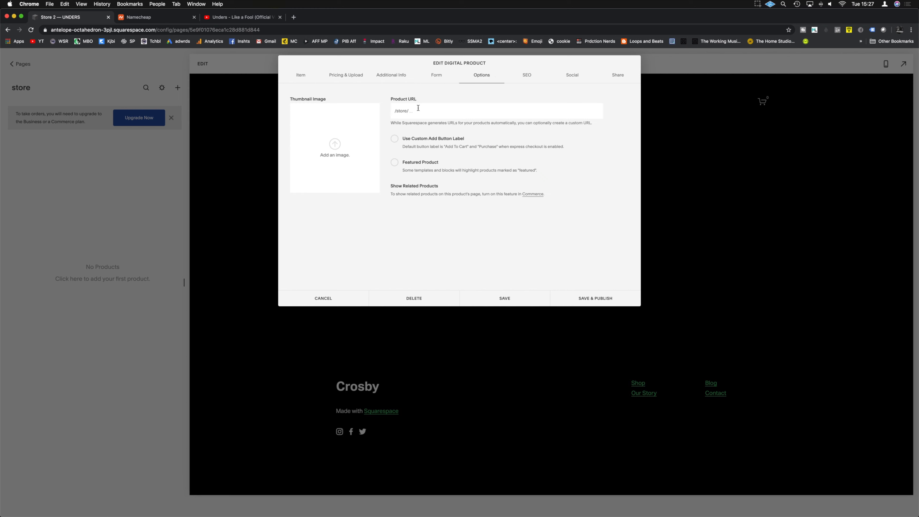
Step: Set the digital product's URL to saymyname in its options
left_click(421, 113)
type("s")
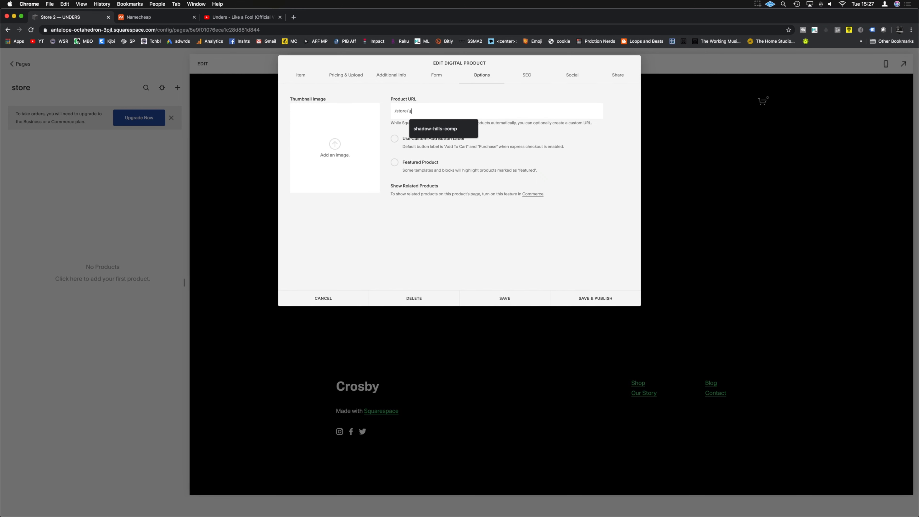
type("aymyname")
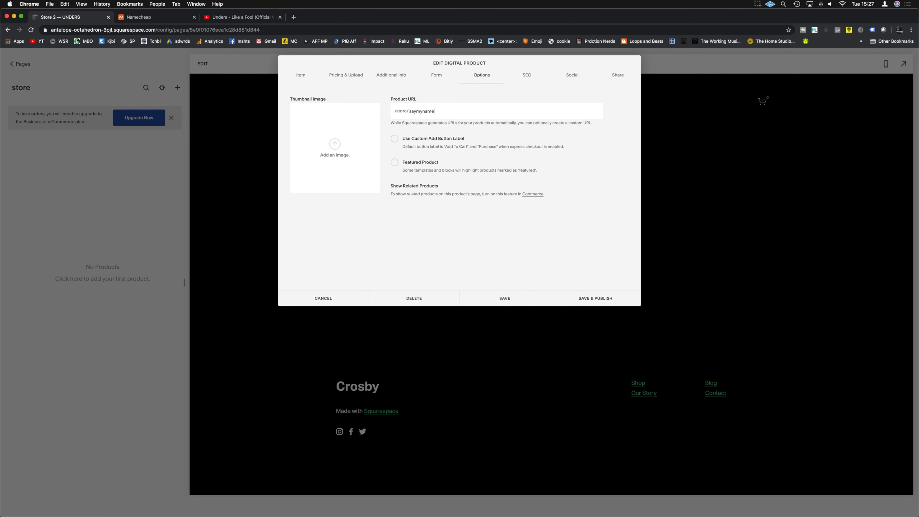
Step: Add Say my name Cover 3.jpg as the product's thumbnail image and mark it as a Featured Product
left_click(335, 150)
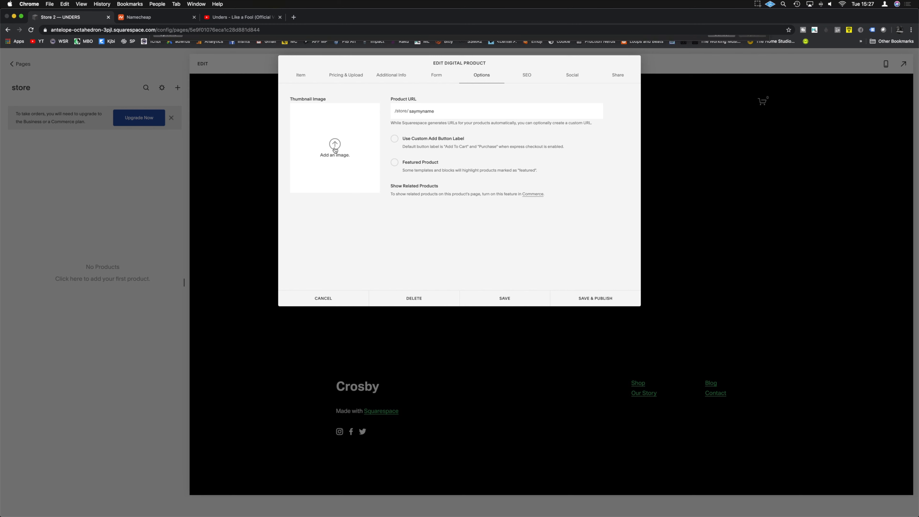
left_click(272, 68)
left_click(752, 195)
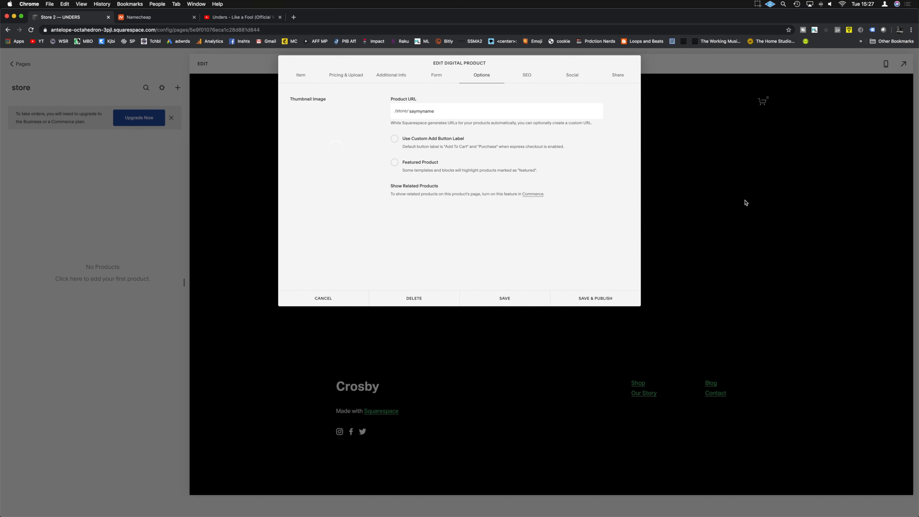
left_click(395, 162)
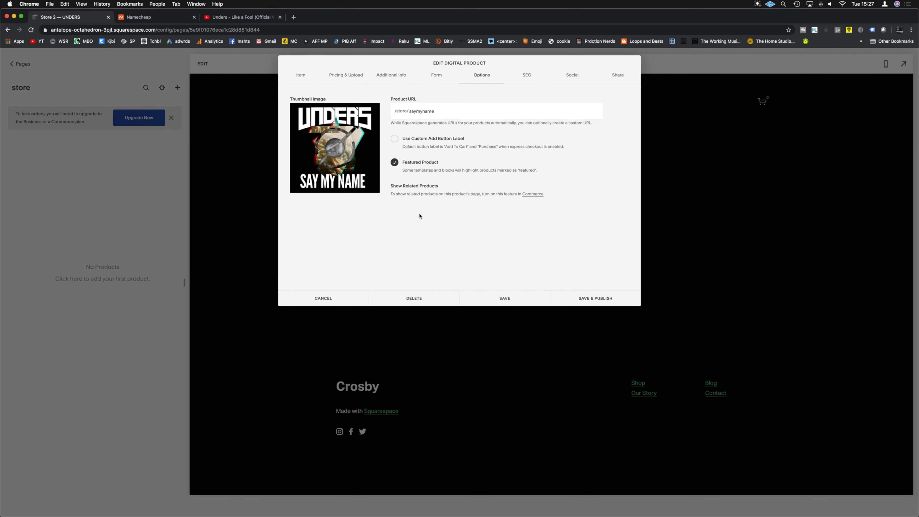
Step: Look over the product's SEO fields and upload the Say My Name cover as its alternate social sharing image
left_click(526, 76)
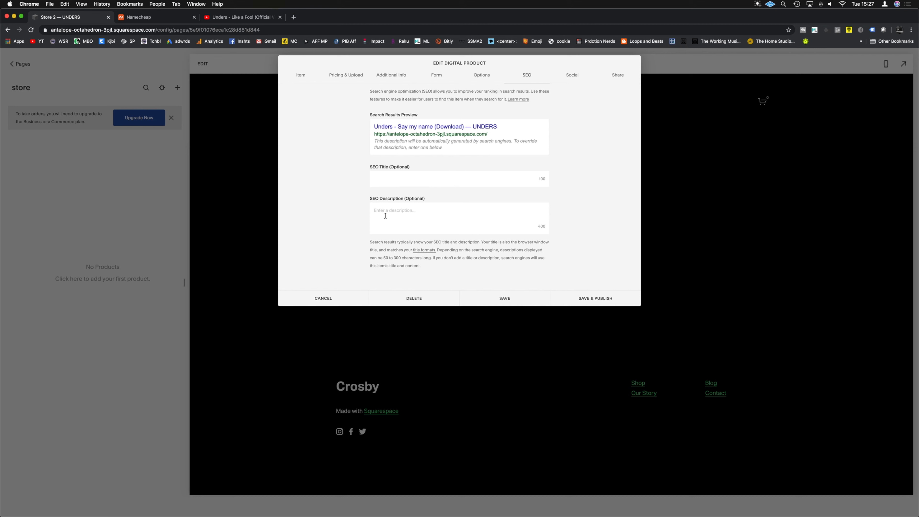
left_click(572, 75)
left_click(469, 211)
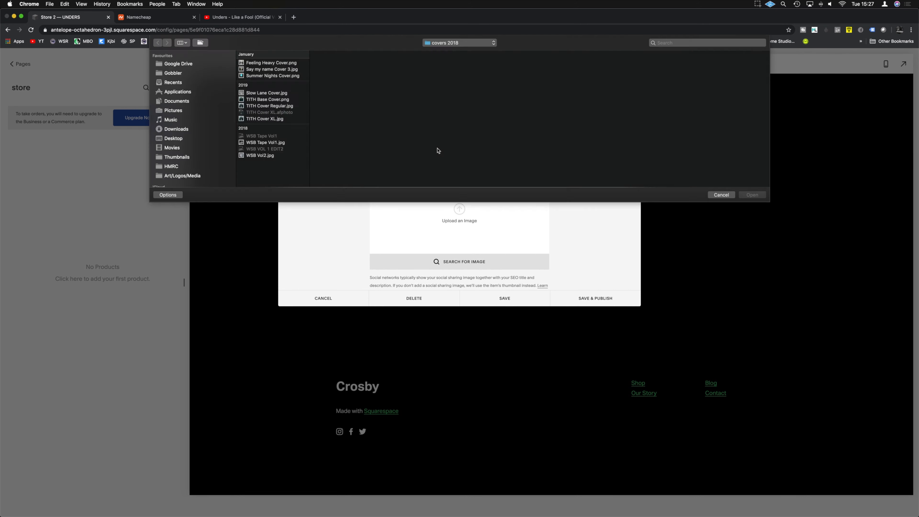
left_click(752, 195)
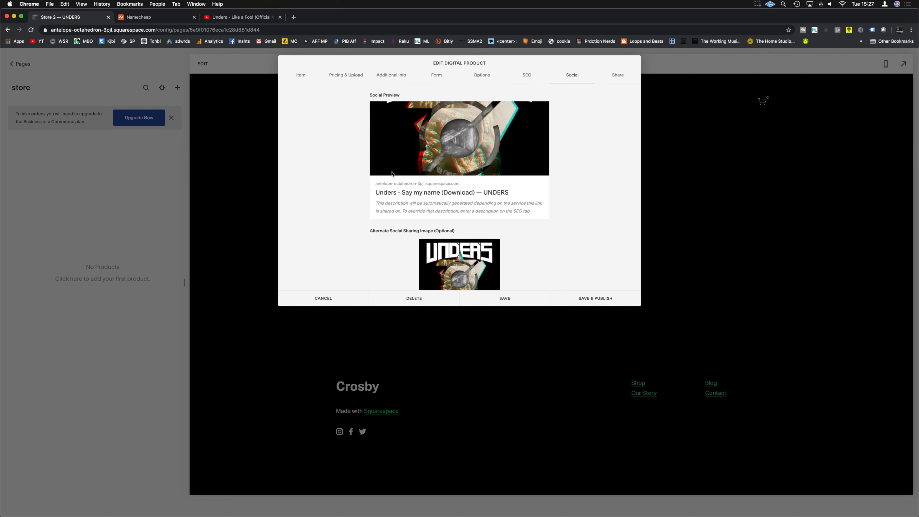
Step: Check which social accounts can be connected to the site for sharing the product
left_click(617, 75)
left_click(451, 139)
left_click(482, 164)
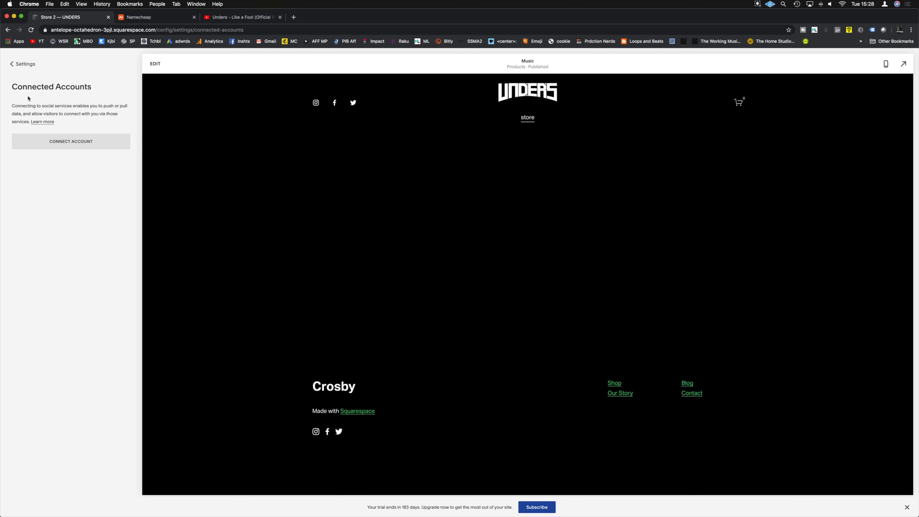
left_click(74, 144)
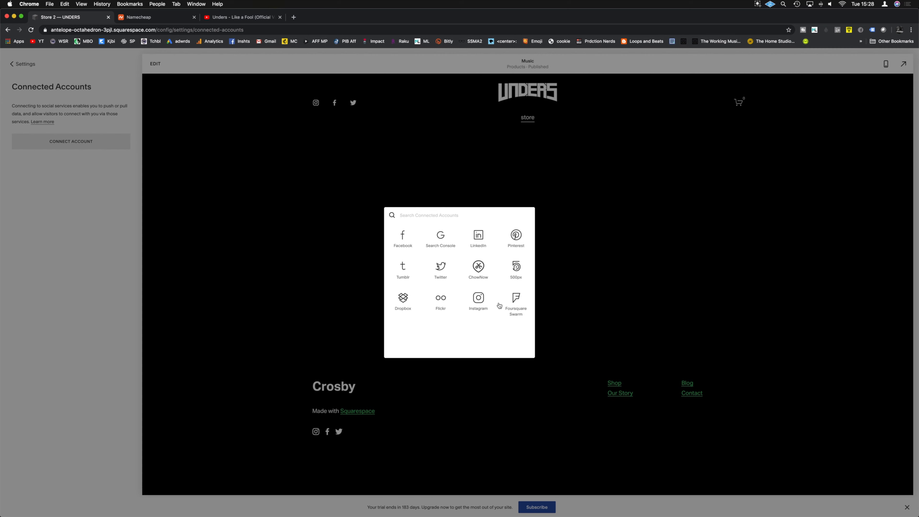
left_click(596, 264)
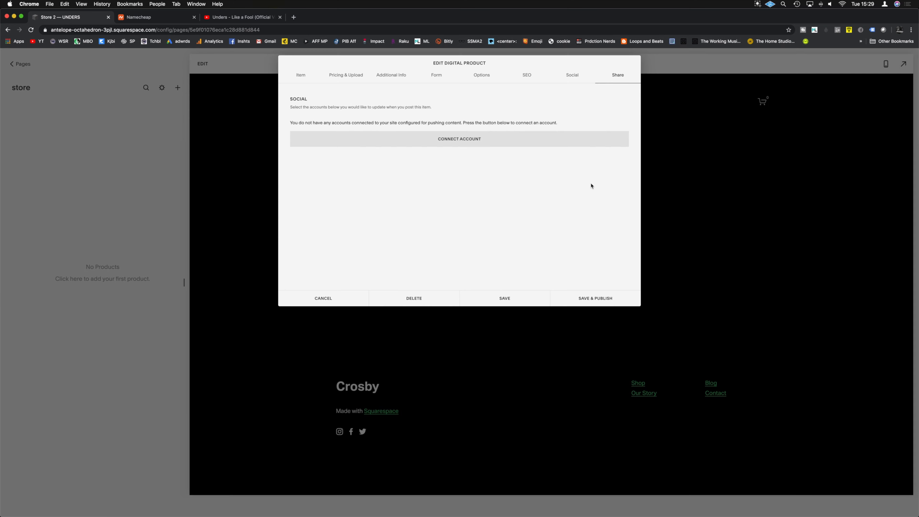
Step: Save and publish the digital product and check its page in the store's Music category, including the video
left_click(596, 299)
left_click(560, 164)
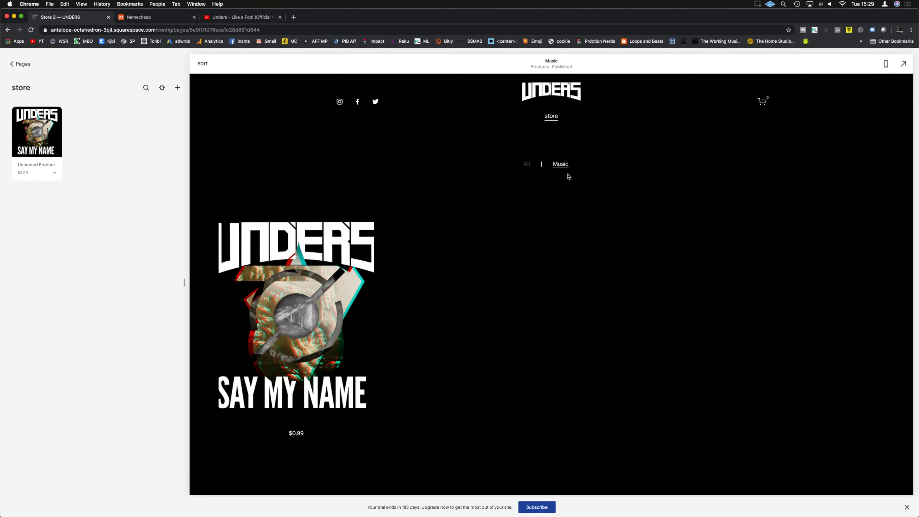
left_click(335, 299)
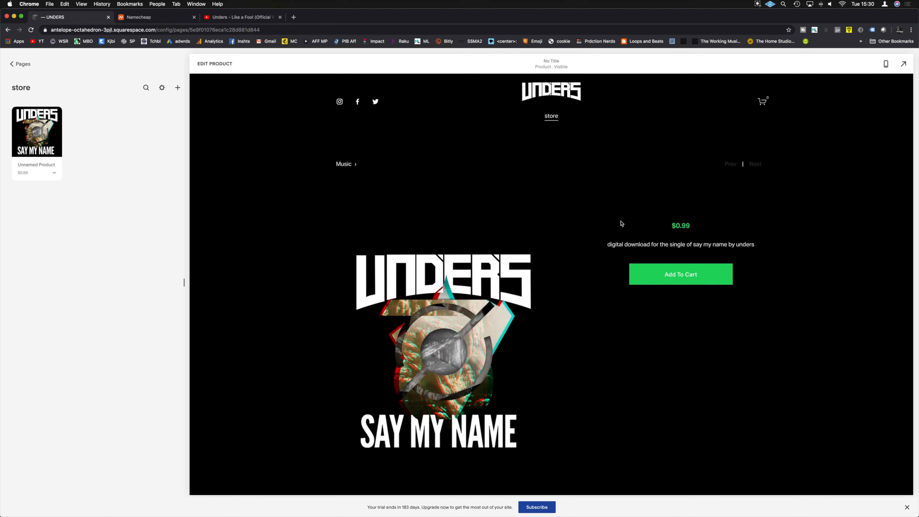
scroll(621, 226, "down", 12)
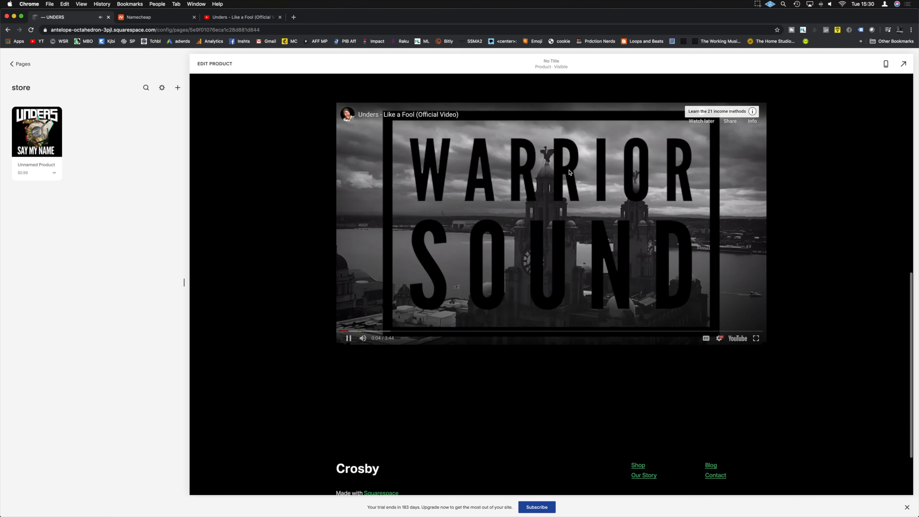
scroll(521, 244, "up", 9)
scroll(651, 199, "up", 4)
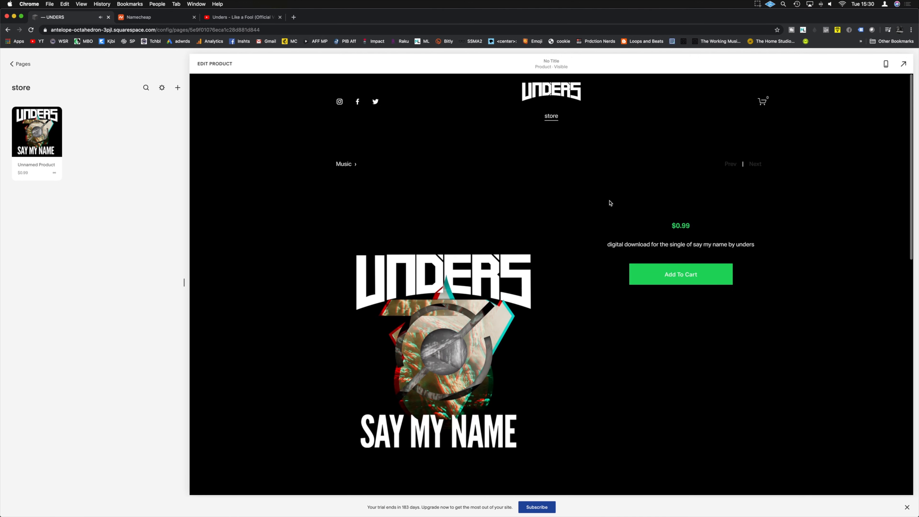
Step: Move the Home page into the main navigation above store and open it in the preview
left_click(11, 65)
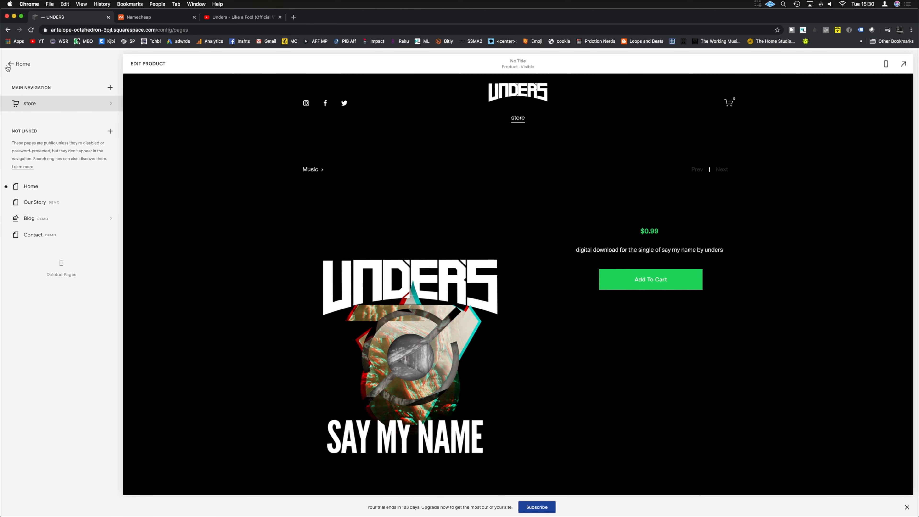
left_click_drag(43, 189, 34, 103)
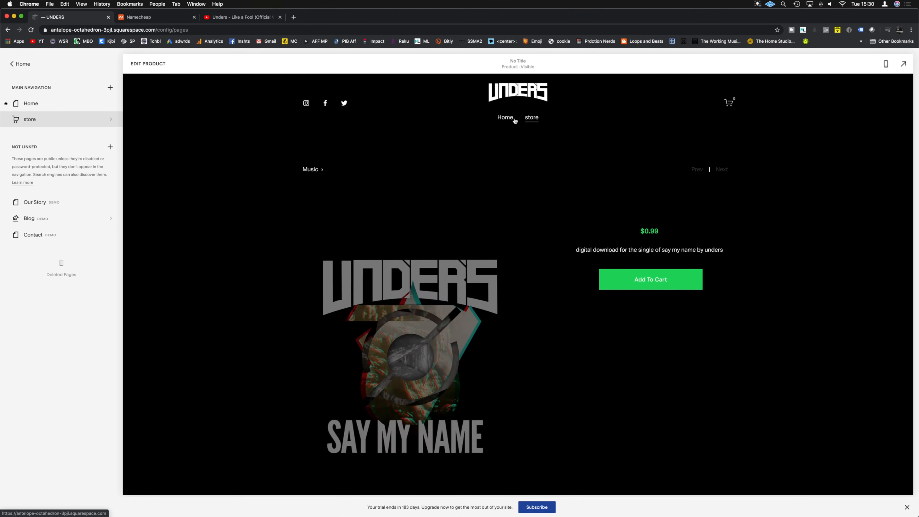
left_click(505, 117)
Step: Review the recommended domains in the site's domain settings and switch to the Namecheap website
left_click(20, 64)
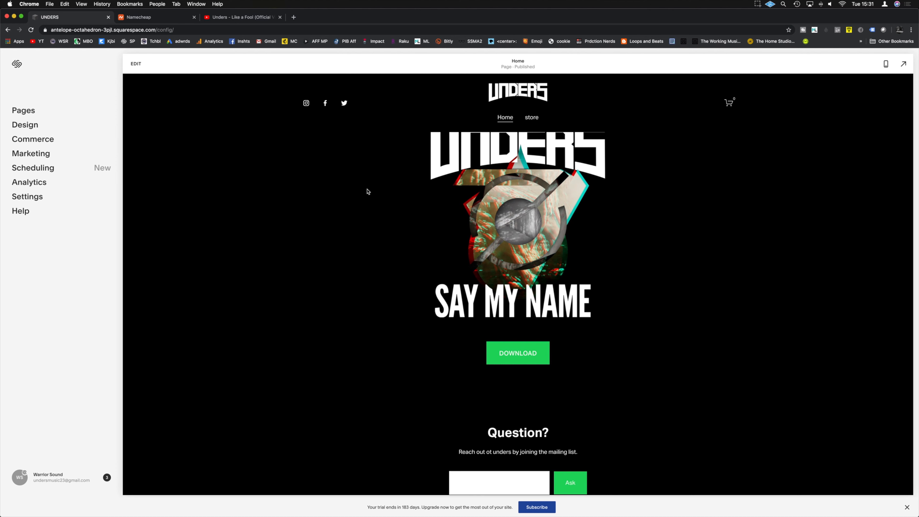
left_click(36, 196)
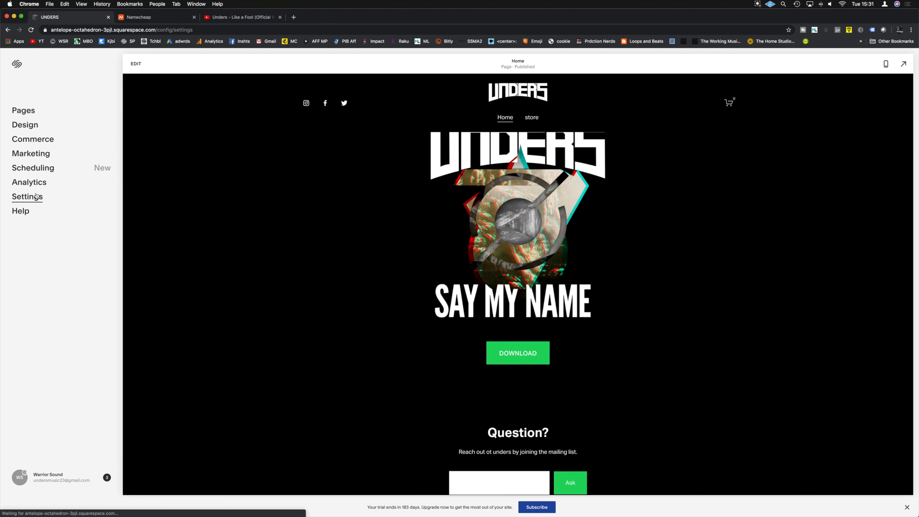
left_click(26, 170)
left_click(84, 138)
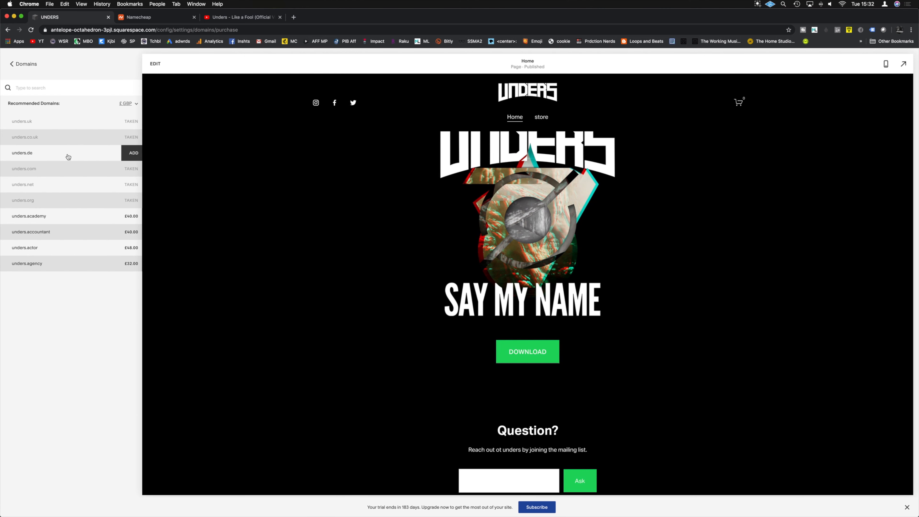
left_click(14, 64)
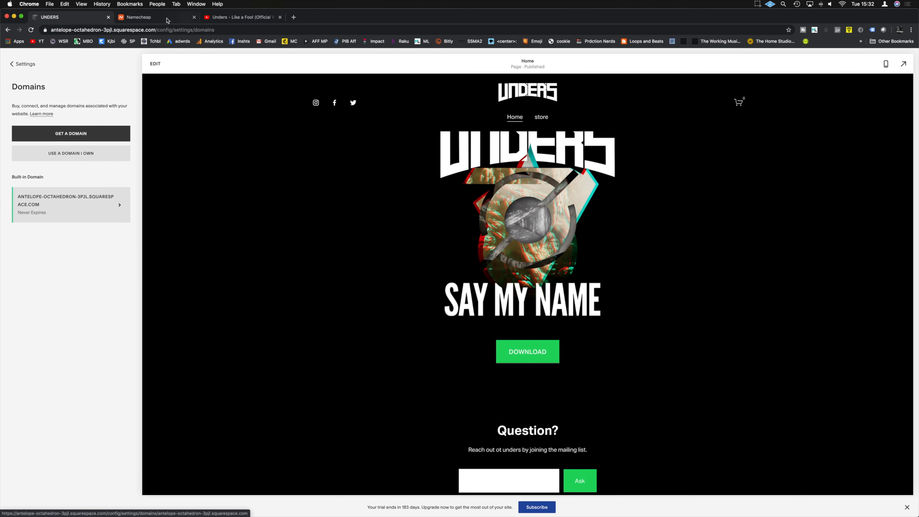
left_click(155, 17)
Step: Link the home page's DOWNLOAD button to the product at store/saymyname on the built-in domain and save the page
scroll(170, 183, "up", 3)
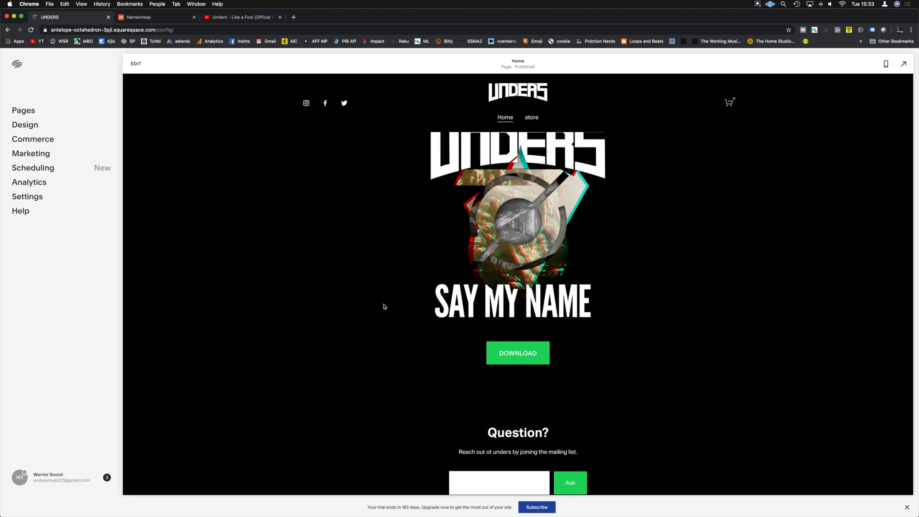
left_click(24, 111)
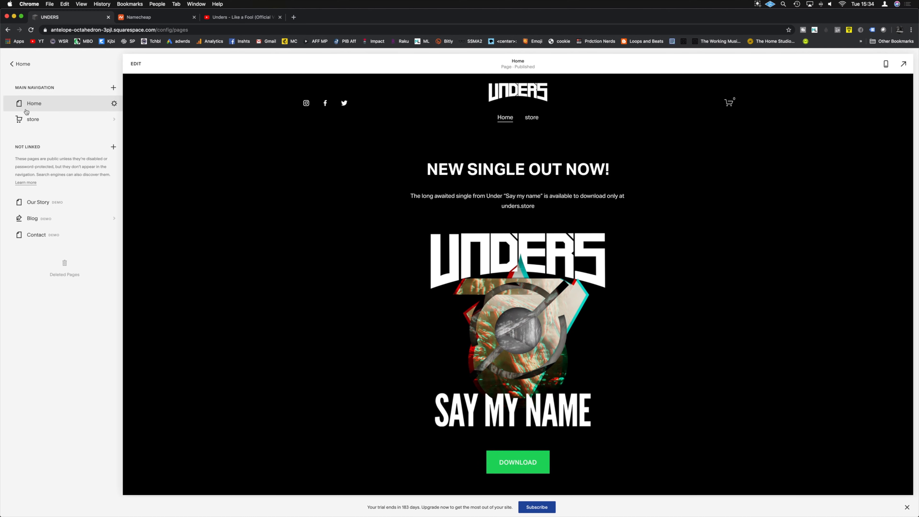
left_click(59, 120)
left_click(94, 173)
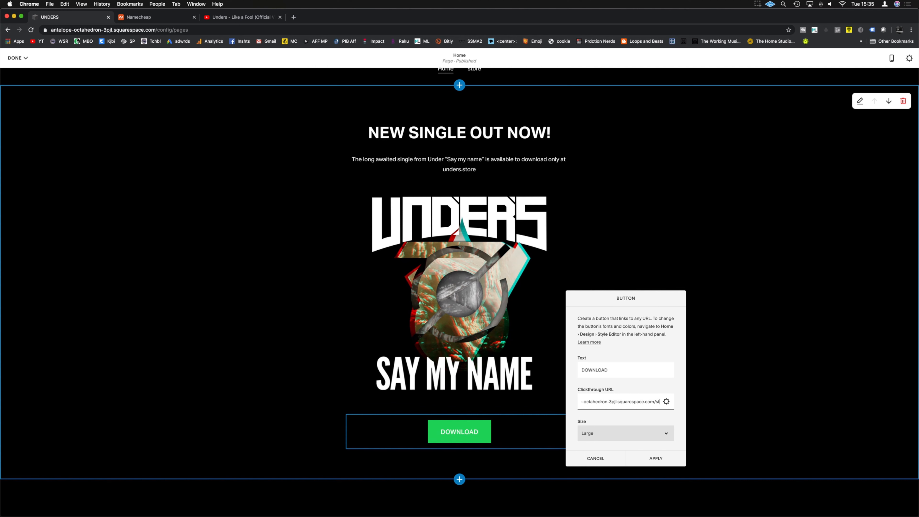
type("store/saymyname")
left_click(660, 459)
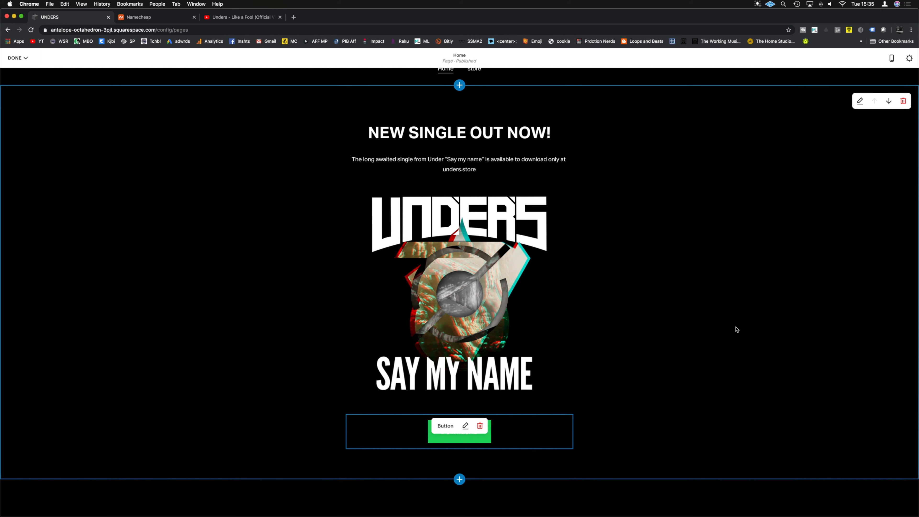
left_click(16, 58)
left_click(19, 72)
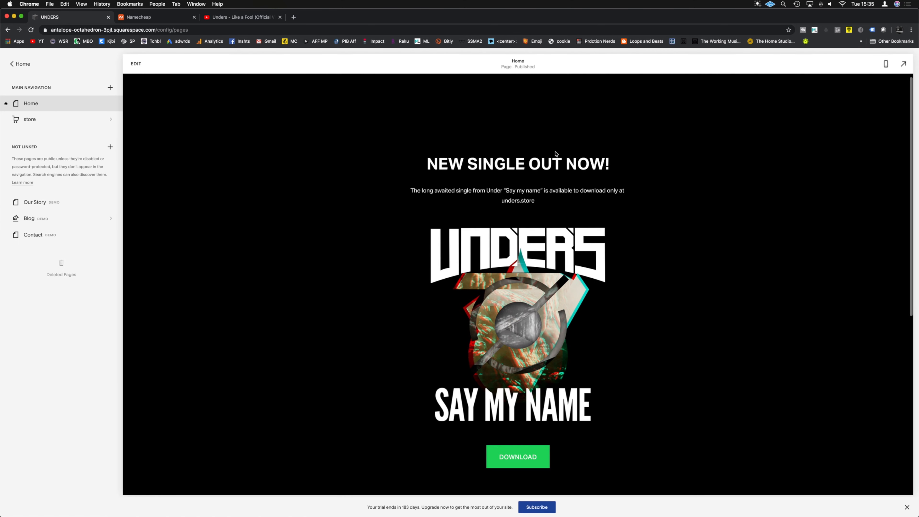
Step: Review the home page from the new single heading down to the mailing list form and footer
scroll(579, 371, "down", 3)
left_click(20, 64)
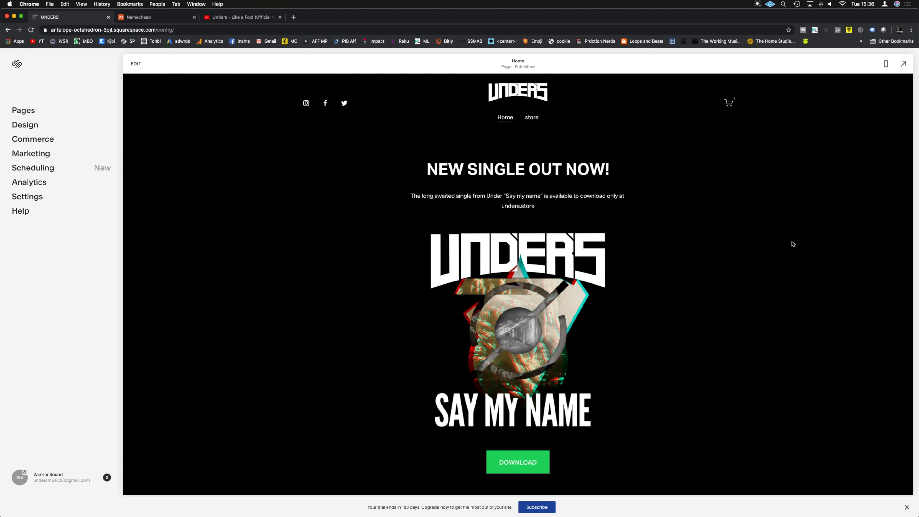
scroll(793, 244, "down", 10)
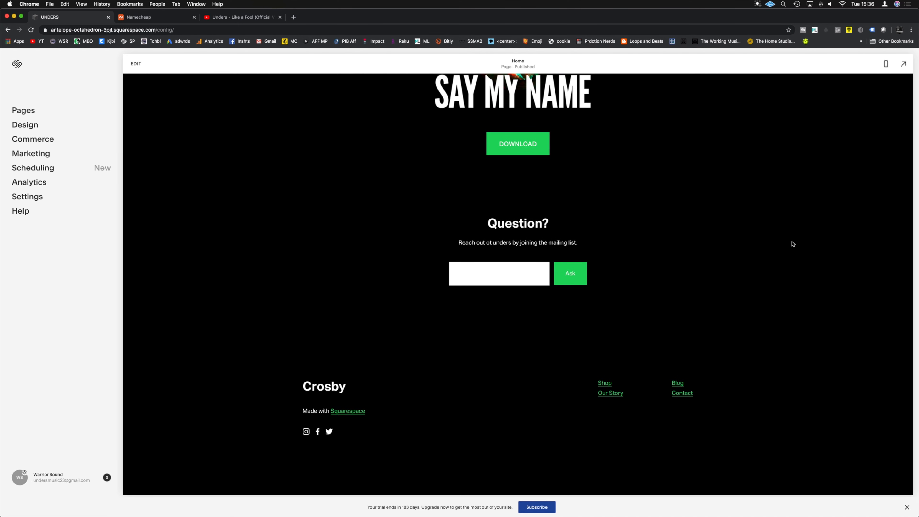
scroll(681, 375, "up", 8)
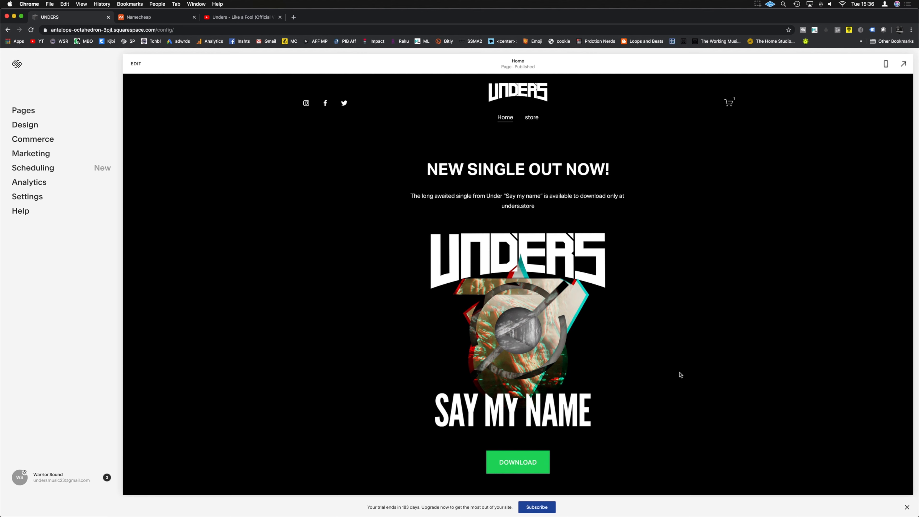